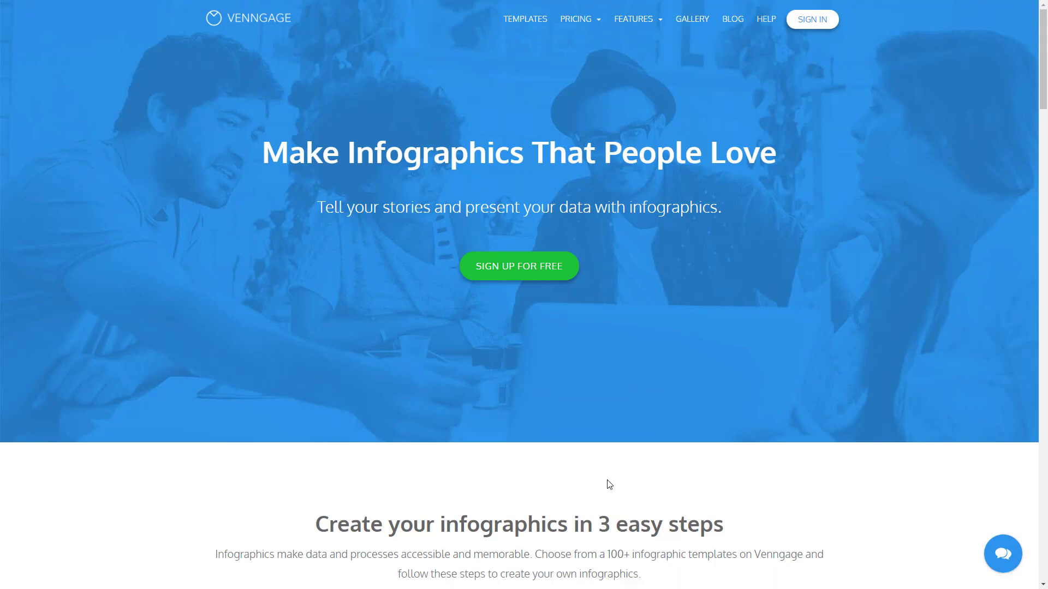
Browse down the Venngage marketing homepage, then choose Sign Up for Free
scroll(608, 484, down, 2)
scroll(608, 484, down, 5)
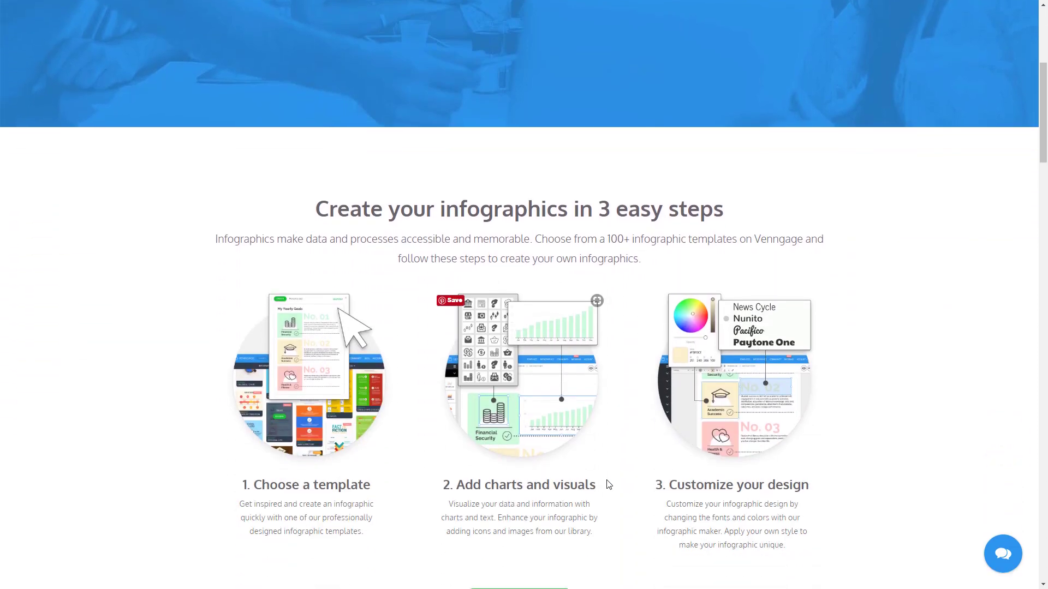
scroll(608, 485, down, 3)
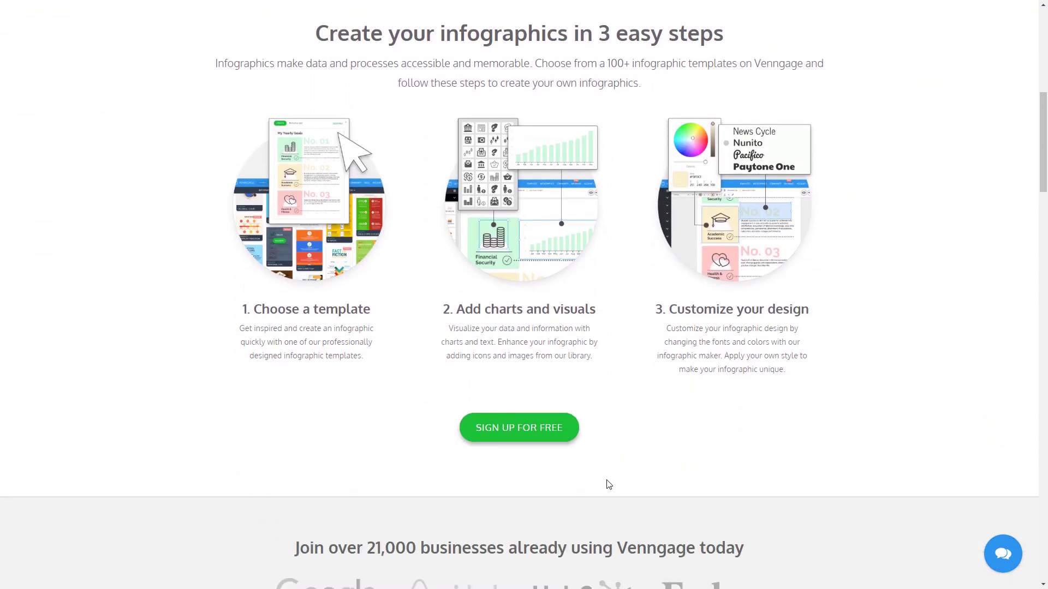
scroll(608, 484, down, 5)
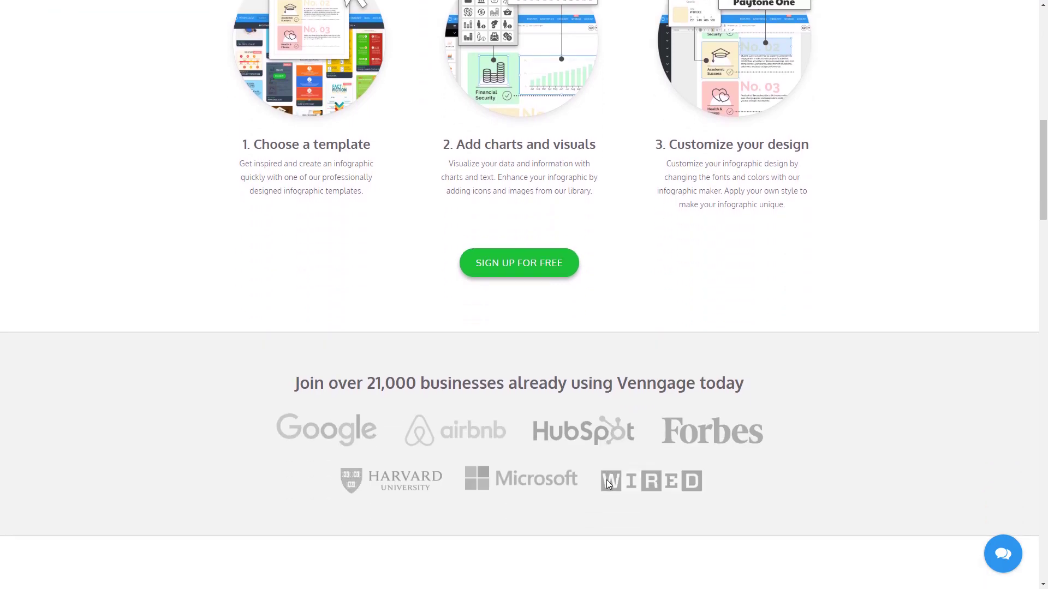
scroll(609, 484, down, 1)
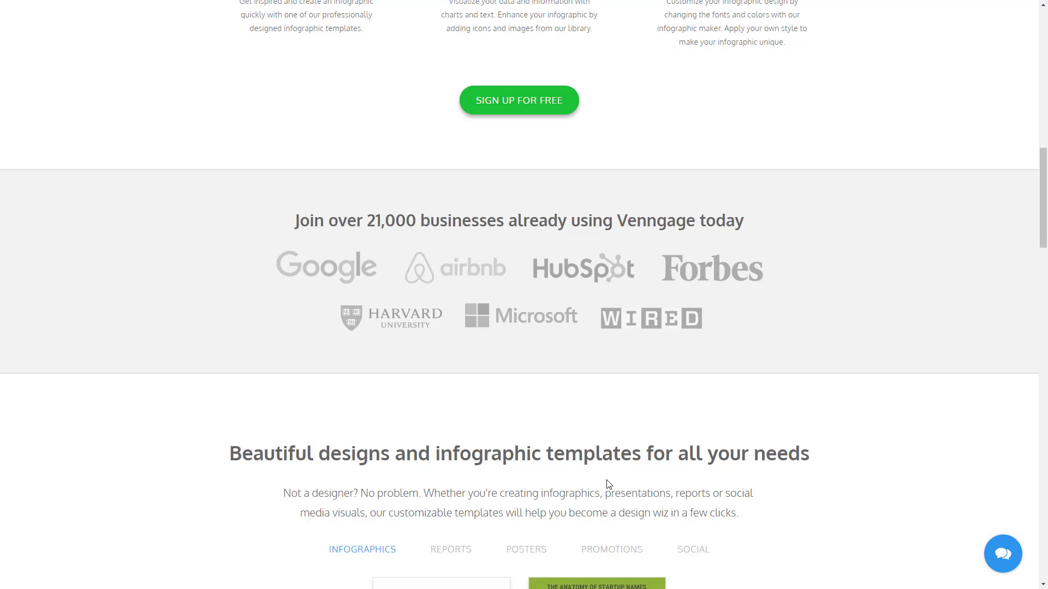
scroll(609, 484, down, 7)
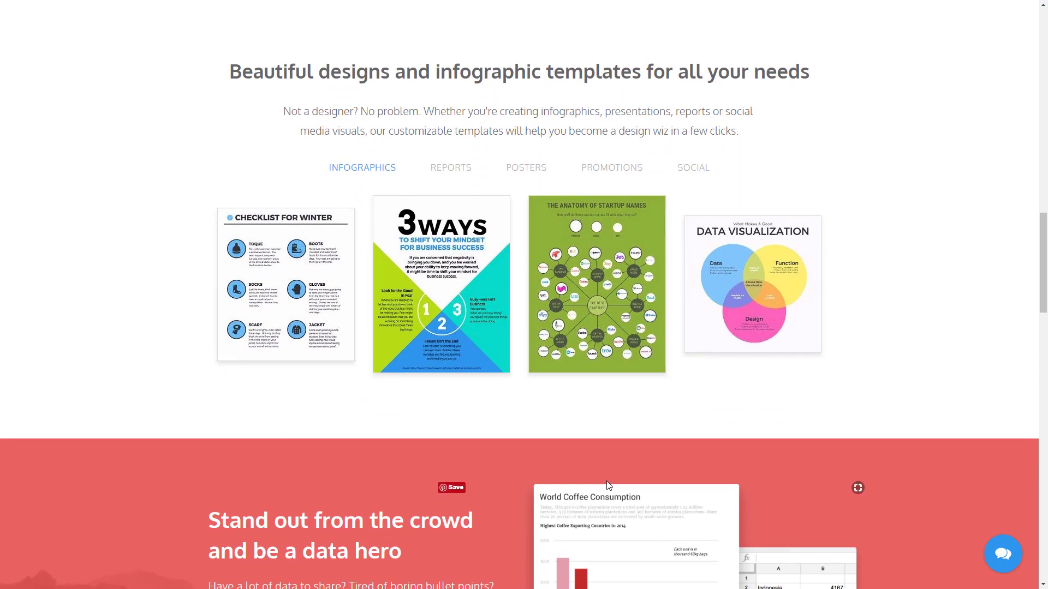
scroll(609, 484, down, 6)
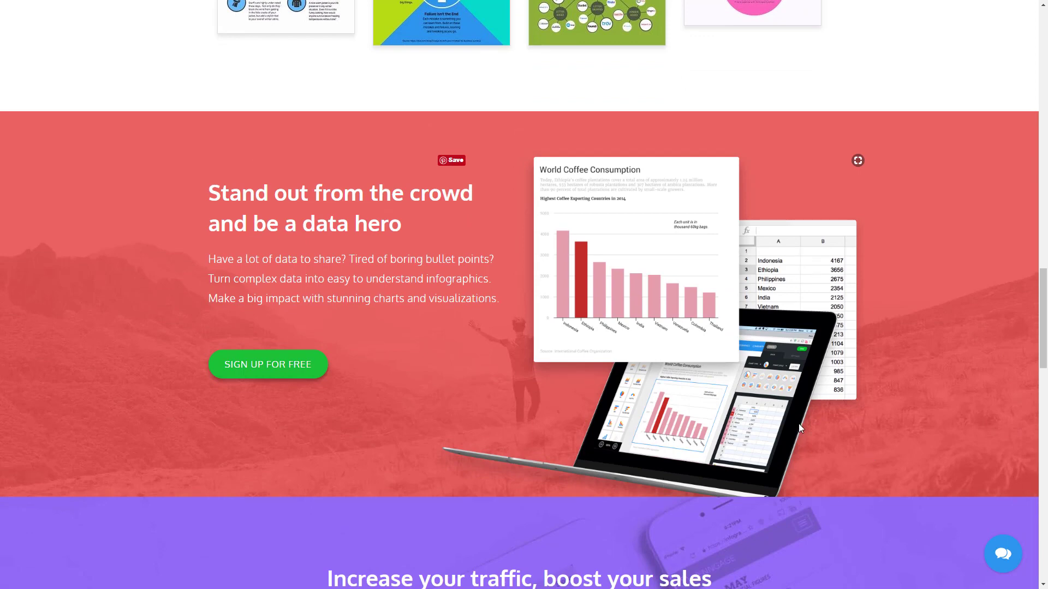
scroll(798, 423, up, 5)
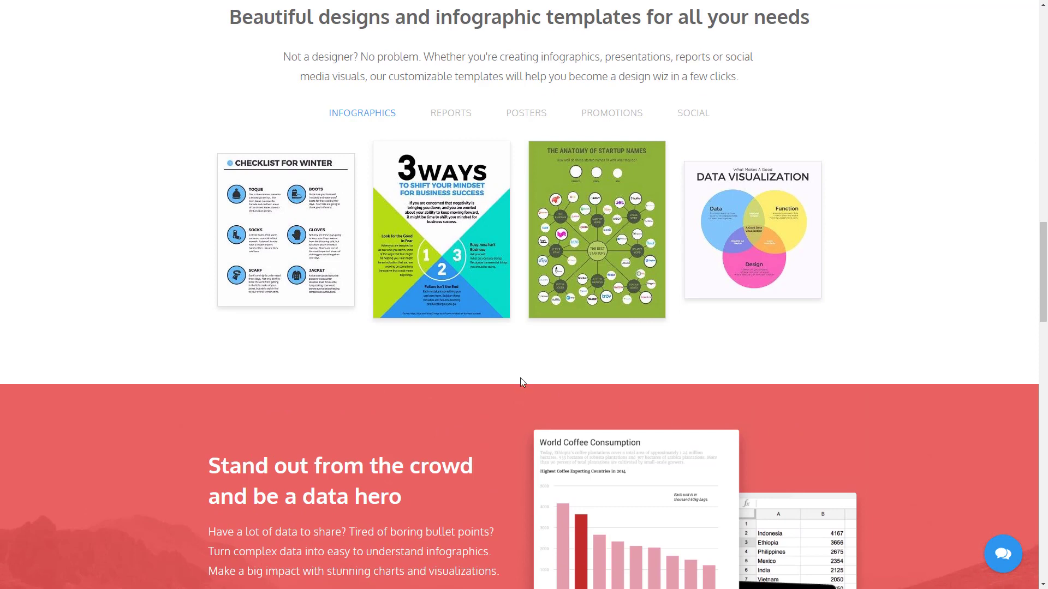
scroll(518, 378, down, 7)
scroll(518, 384, down, 1)
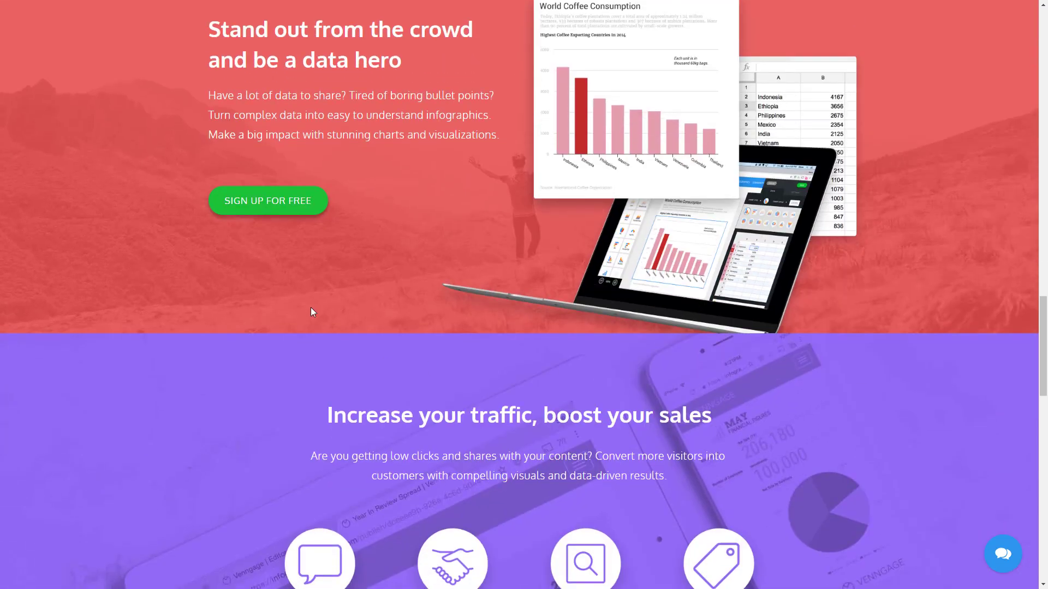
click(294, 210)
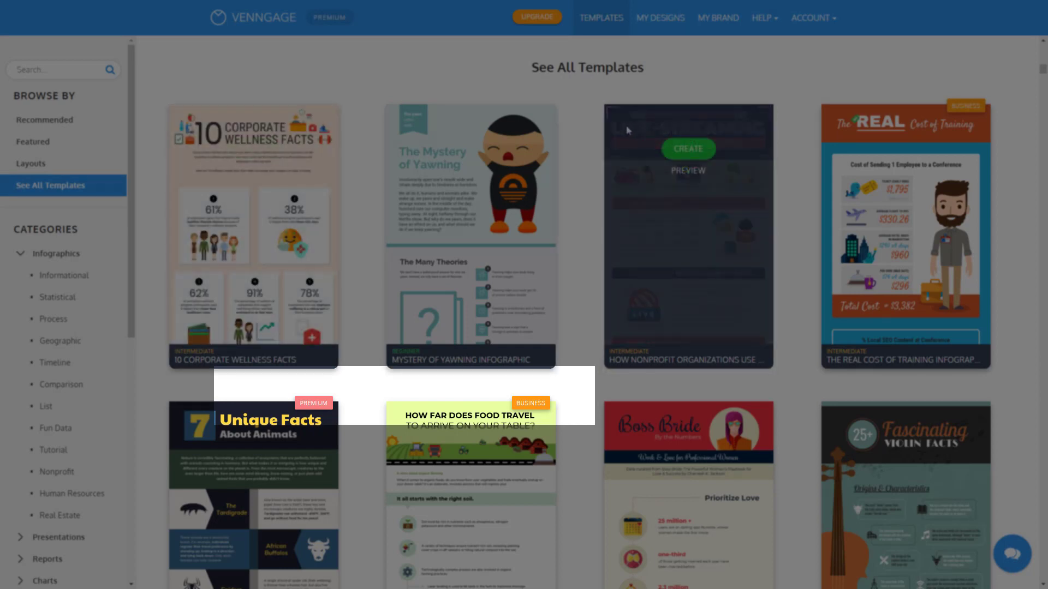
Dismiss the introductory walkthrough overlay on the template gallery
scroll(584, 299, down, 1)
scroll(584, 299, down, 1)
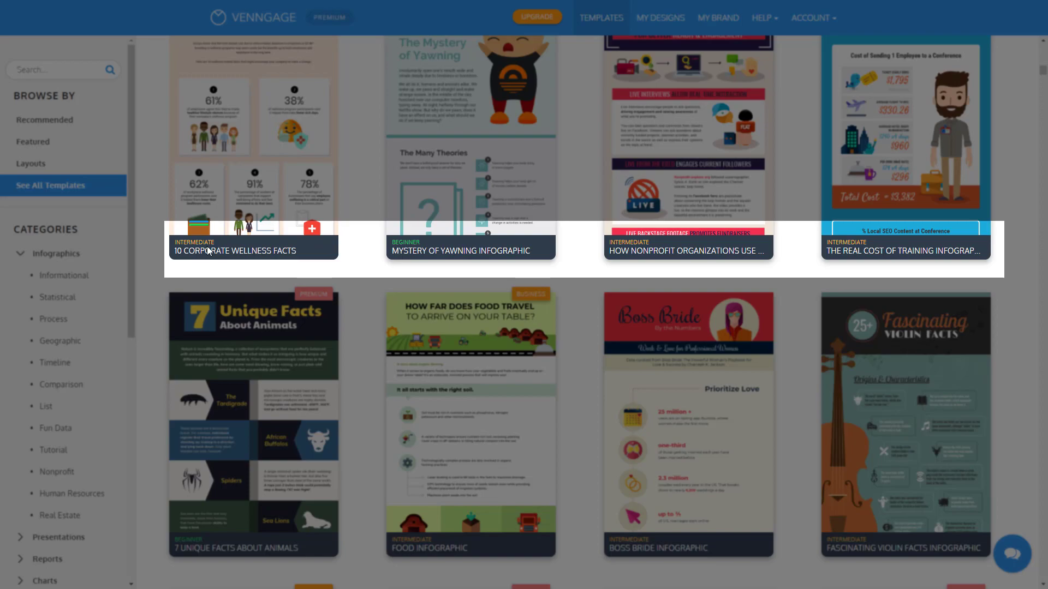
click(664, 261)
Browse the infographic templates down to the 5 Happy Tips card
scroll(660, 257, down, 5)
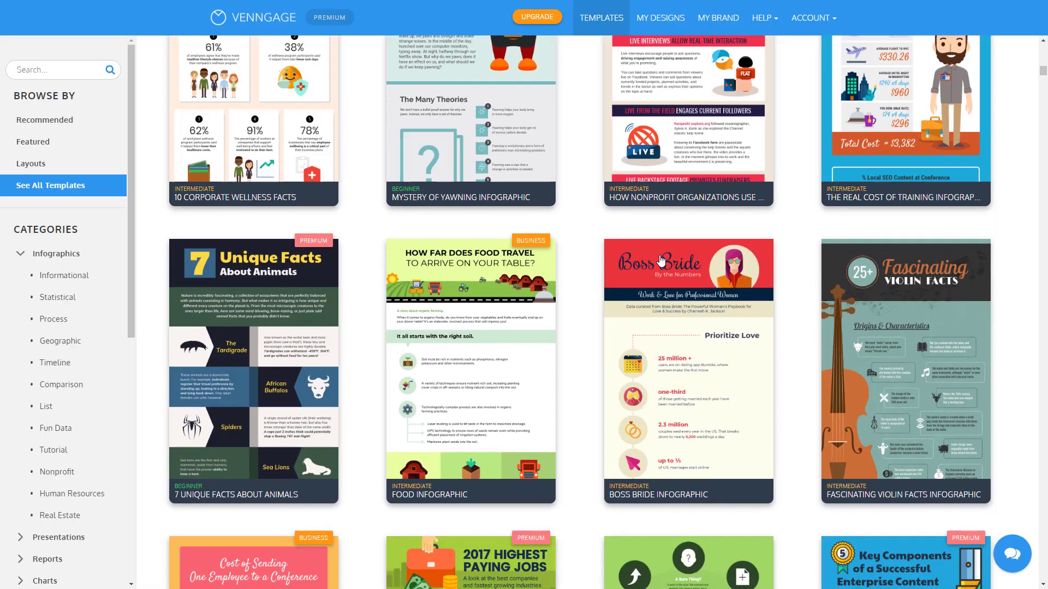
scroll(651, 267, down, 3)
scroll(650, 273, down, 10)
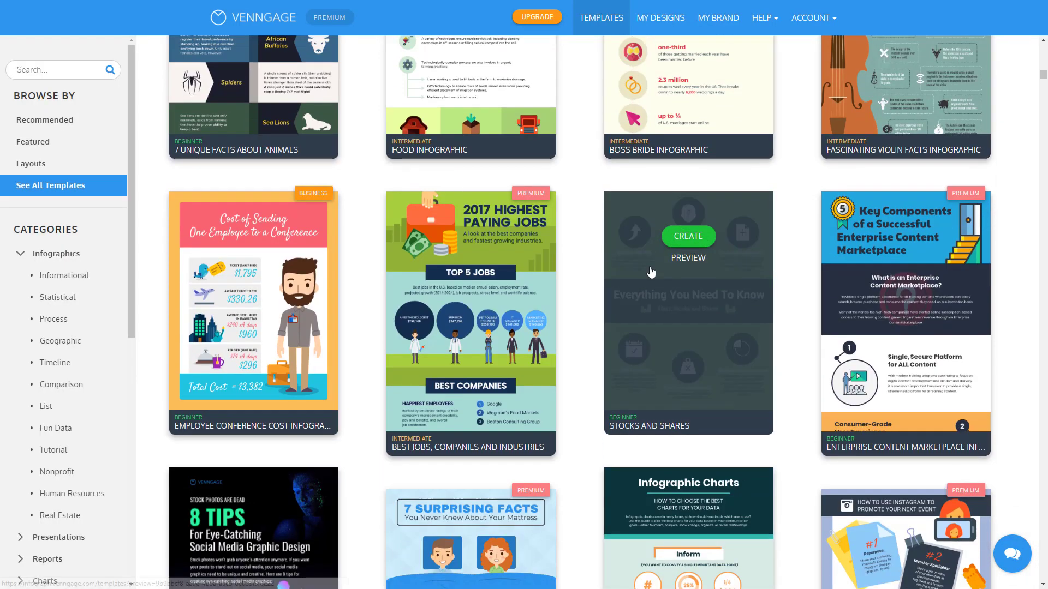
scroll(753, 433, down, 8)
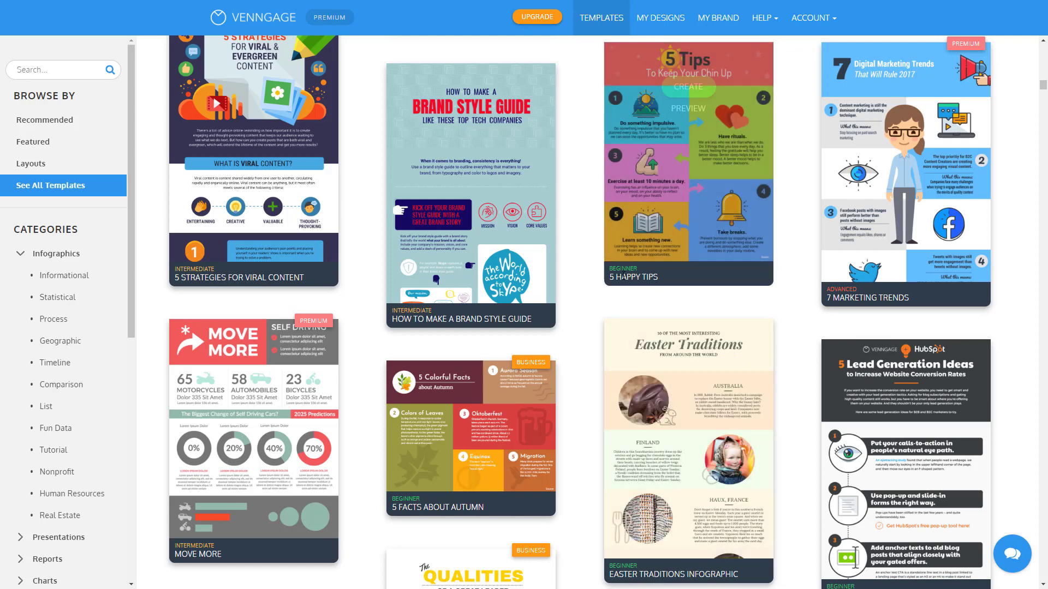
mouse_move(629, 246)
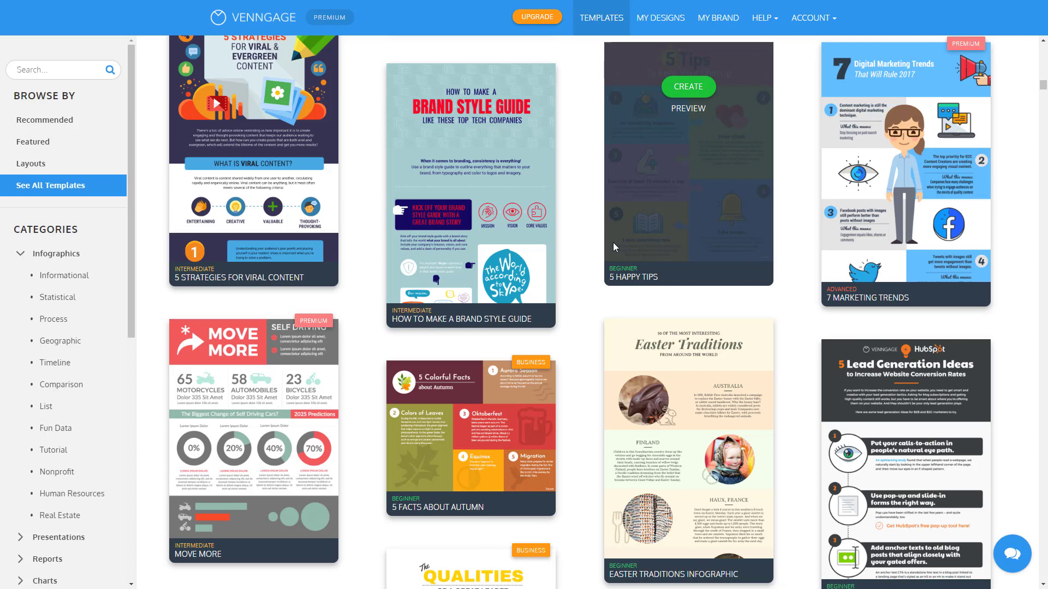
mouse_move(855, 252)
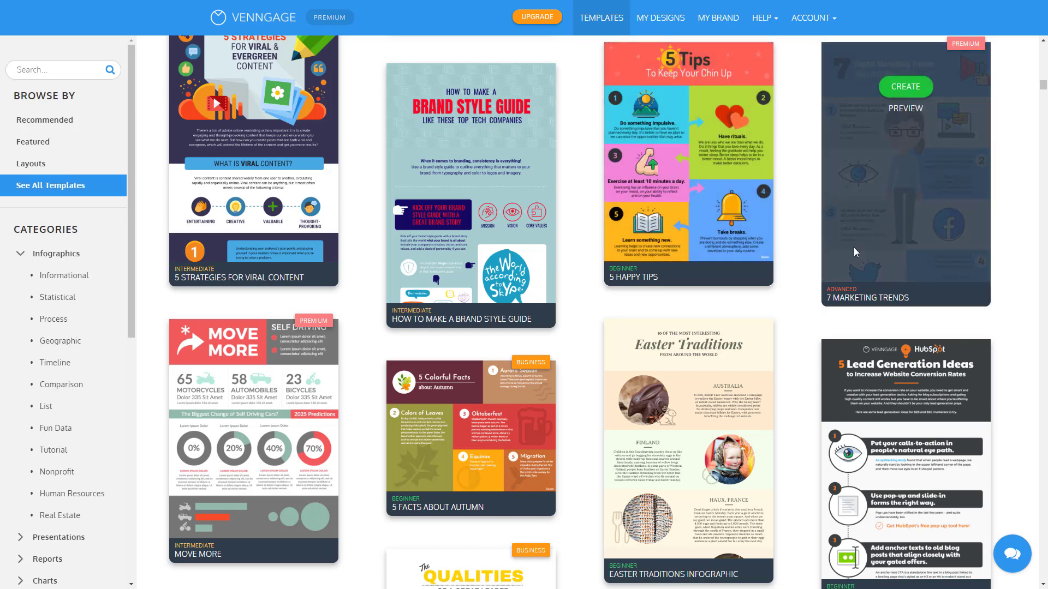
mouse_move(741, 253)
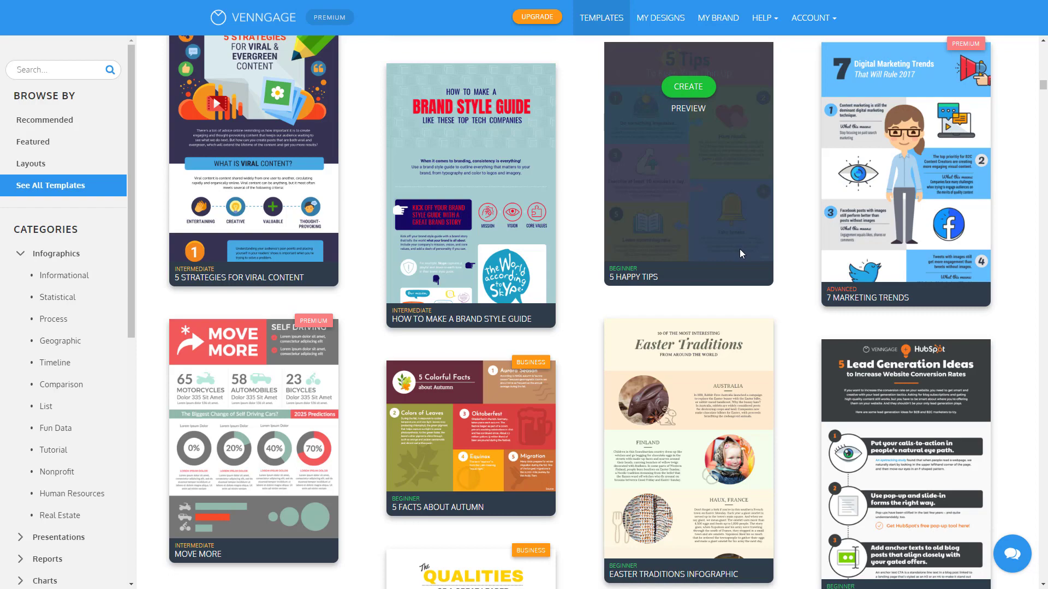
scroll(741, 253, down, 5)
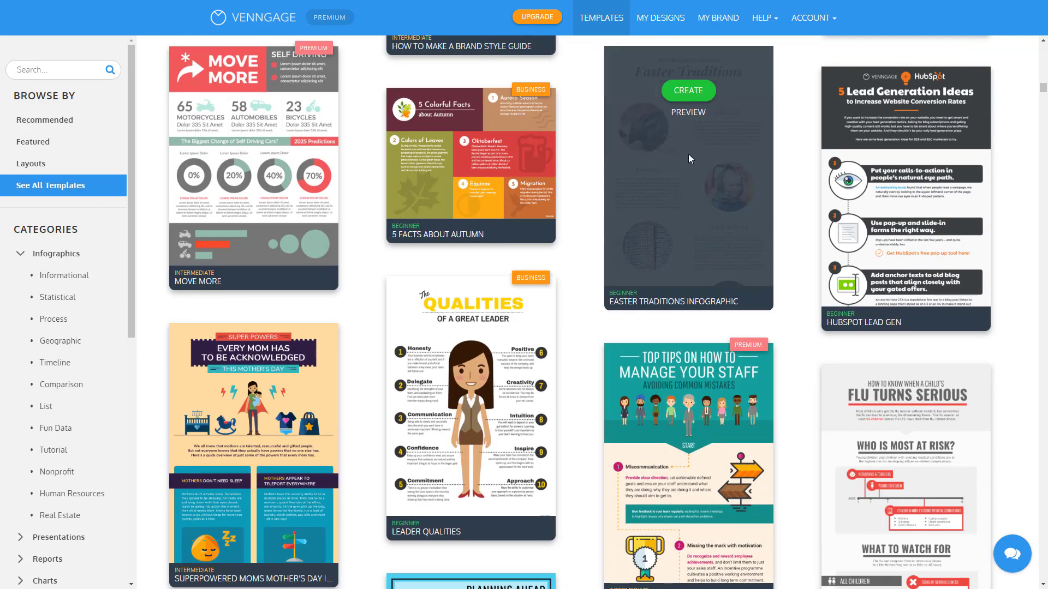
mouse_move(671, 370)
scroll(672, 370, up, 10)
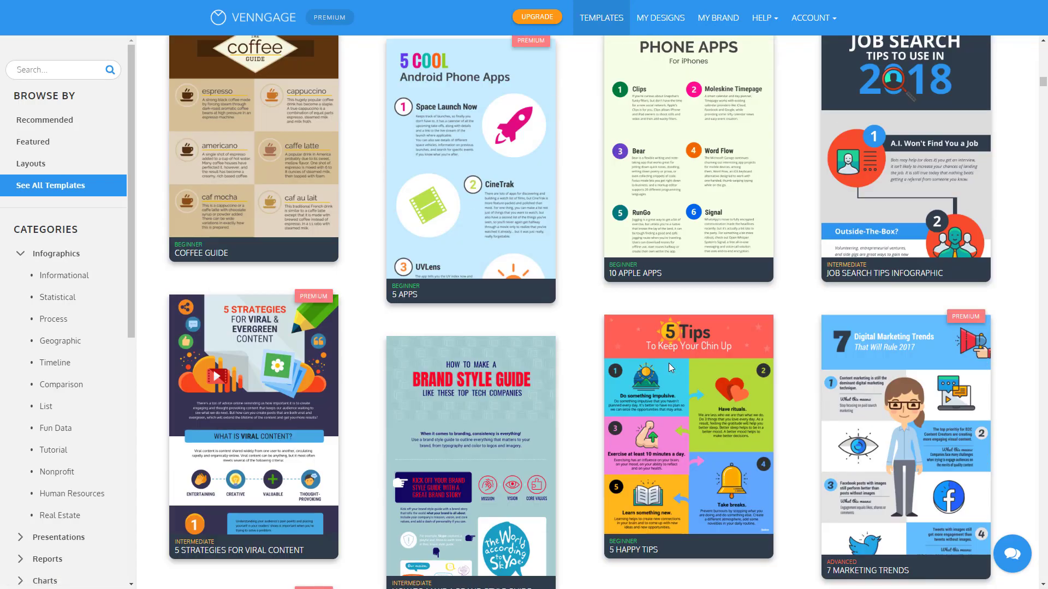
scroll(674, 327, down, 3)
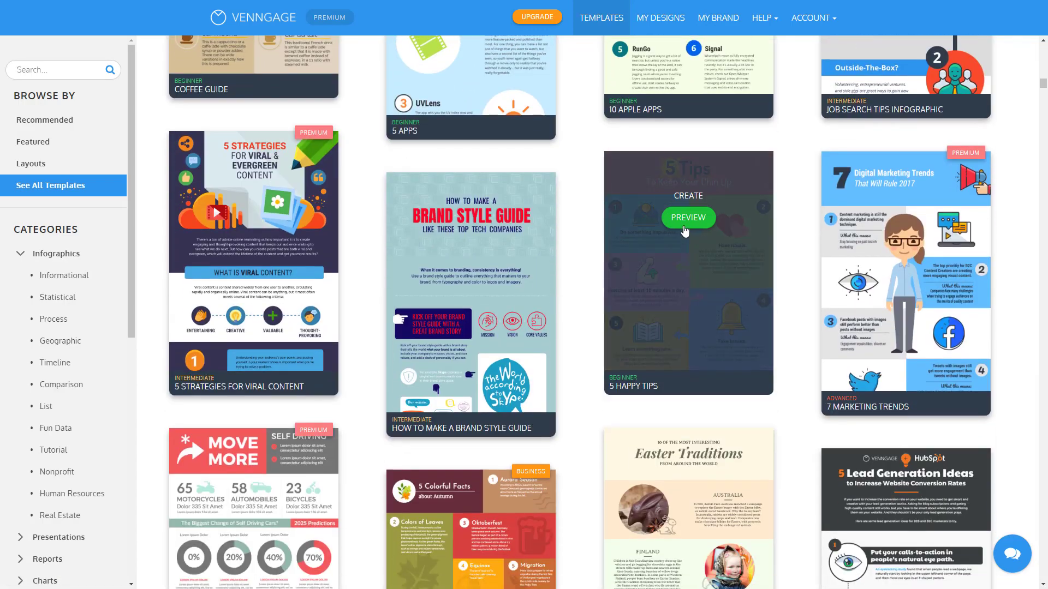
click(683, 226)
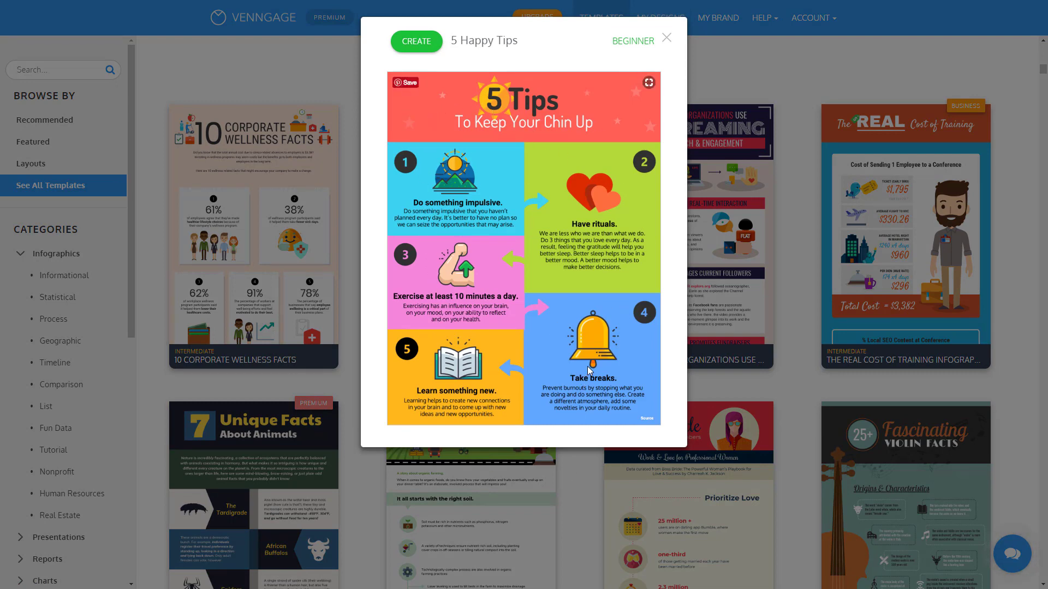
click(666, 38)
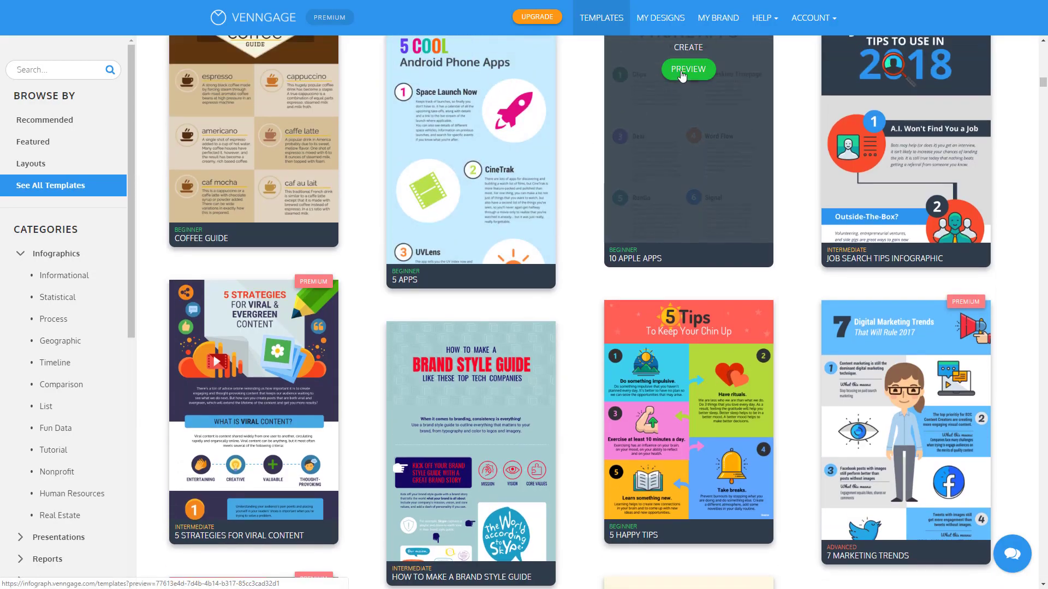
click(648, 88)
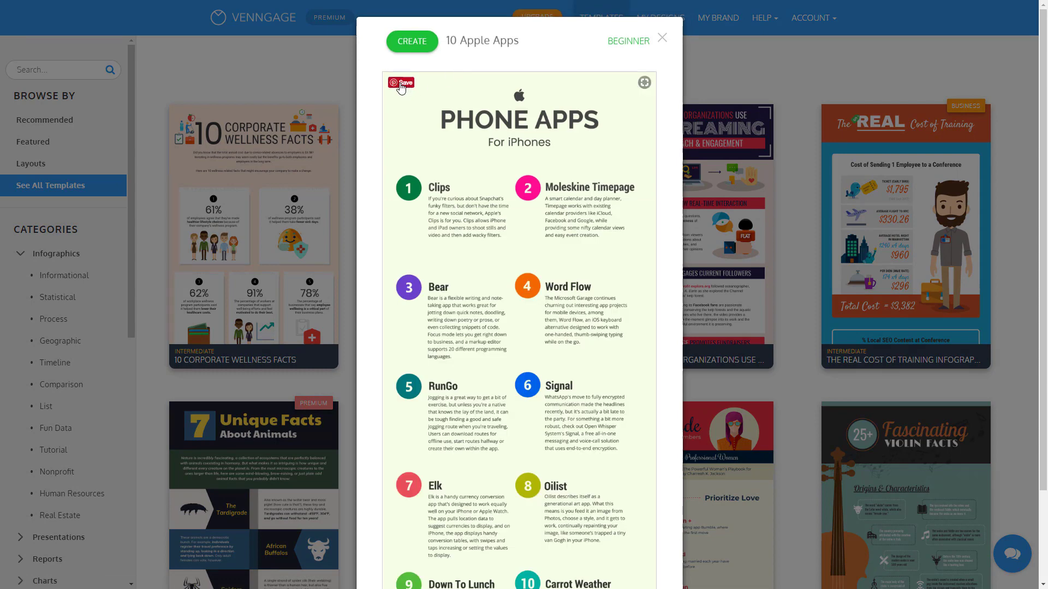
scroll(589, 153, down, 2)
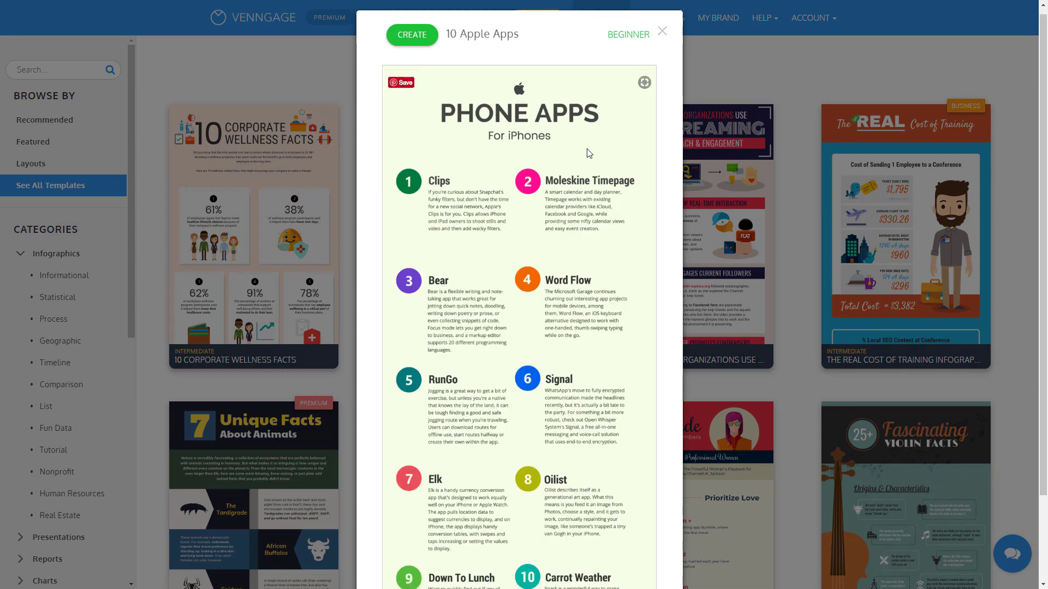
scroll(590, 154, up, 3)
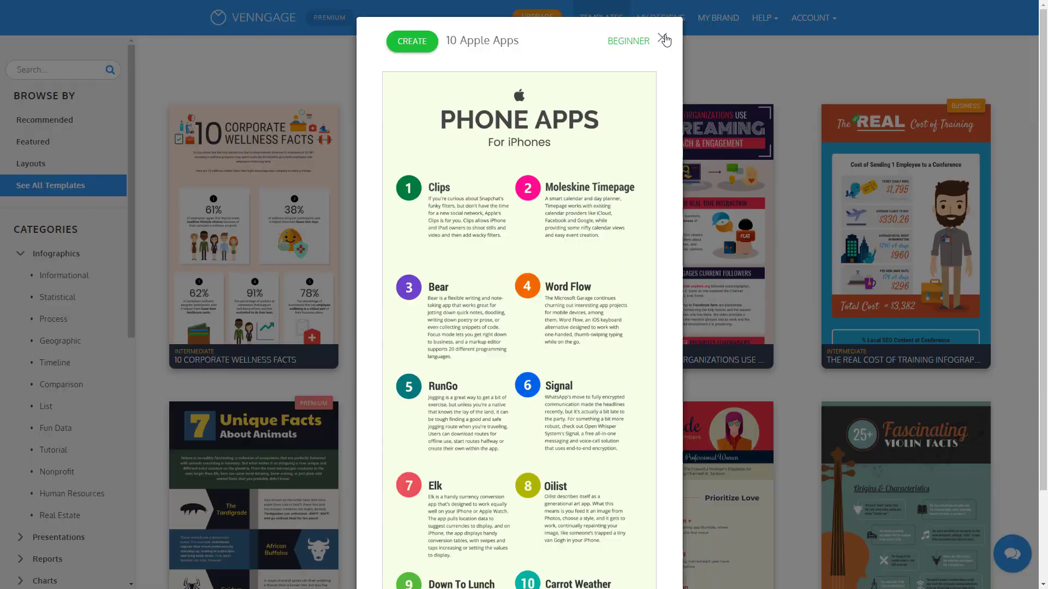
click(664, 32)
scroll(732, 257, down, 7)
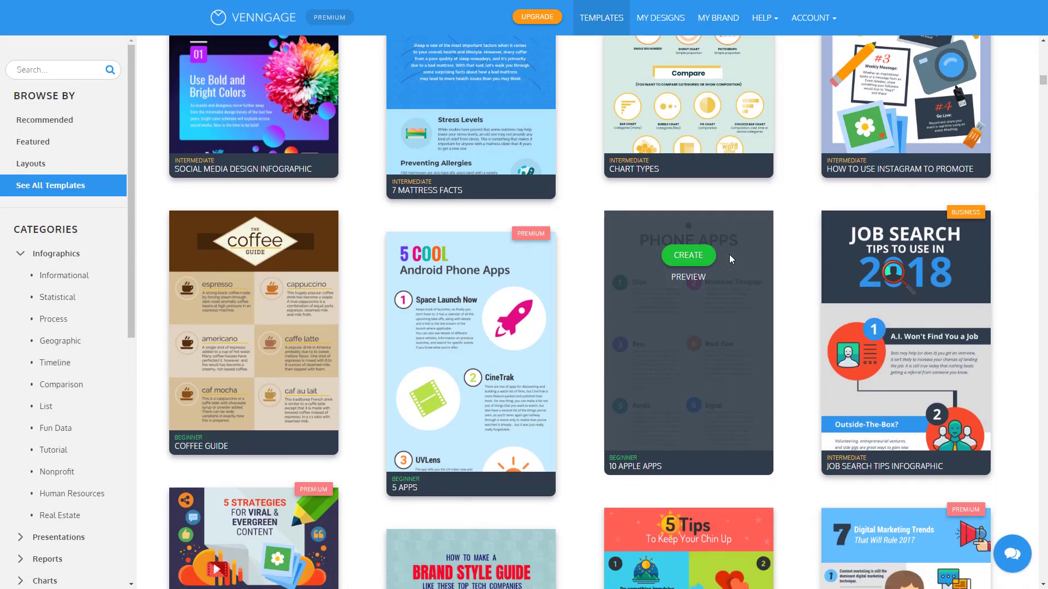
click(1016, 553)
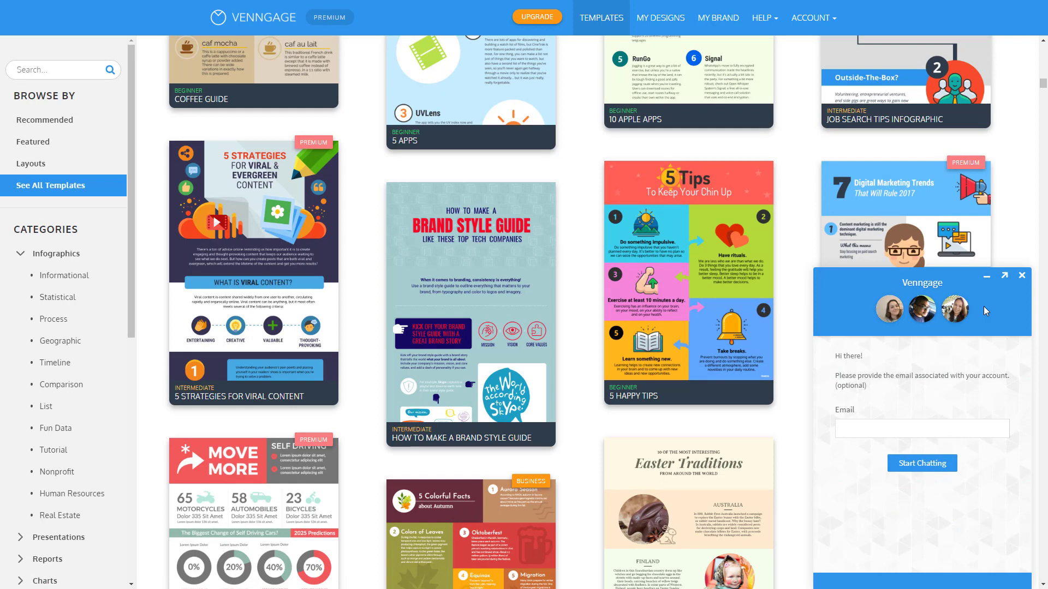
click(1022, 276)
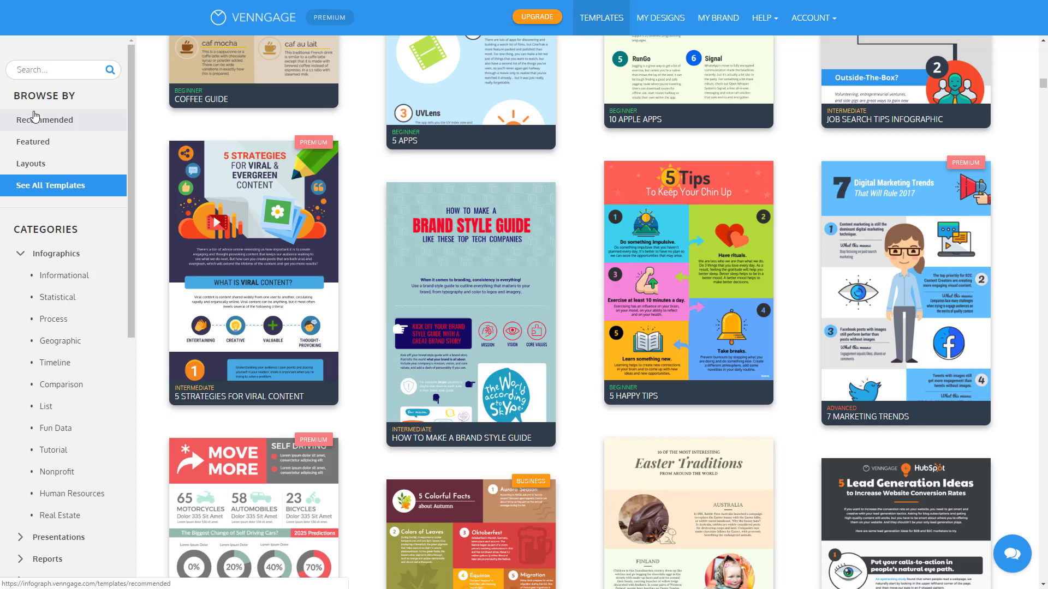
Show the Recommended templates and scroll down to the Featured Templates section
click(35, 118)
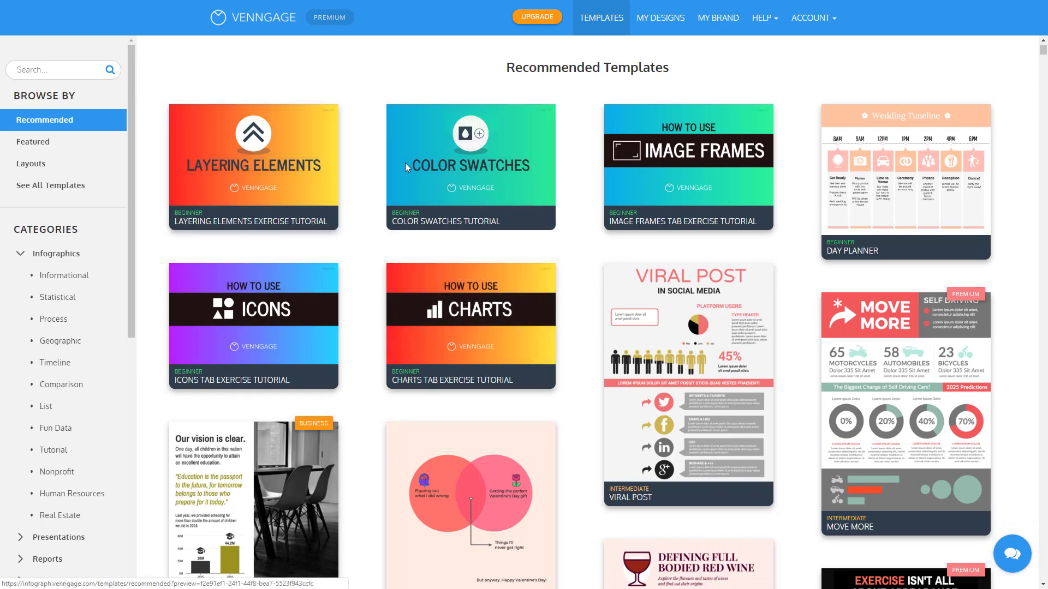
mouse_move(309, 174)
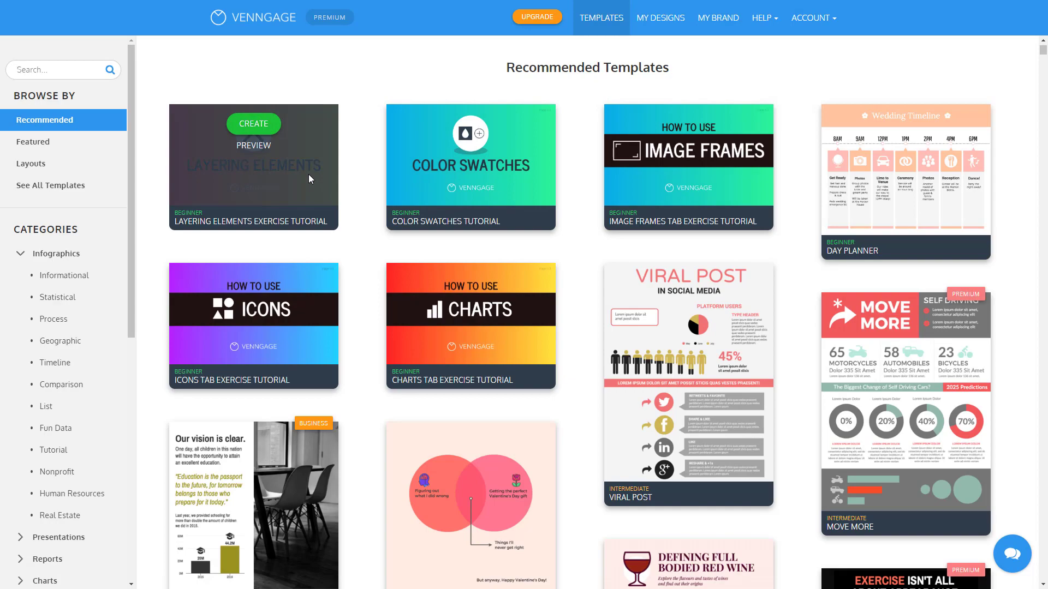
scroll(309, 174, down, 9)
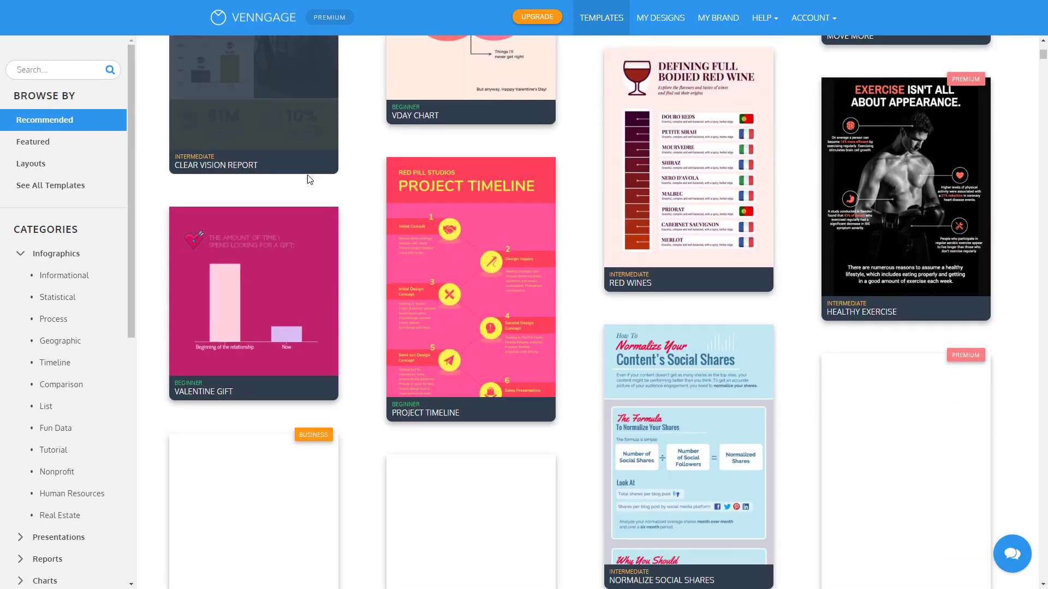
scroll(309, 179, down, 14)
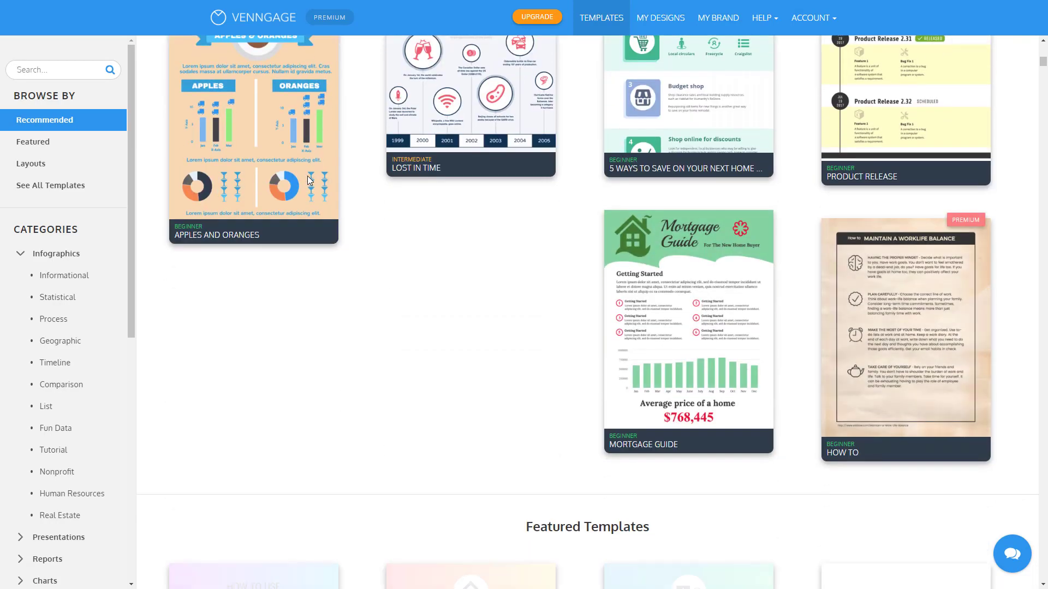
scroll(307, 176, down, 6)
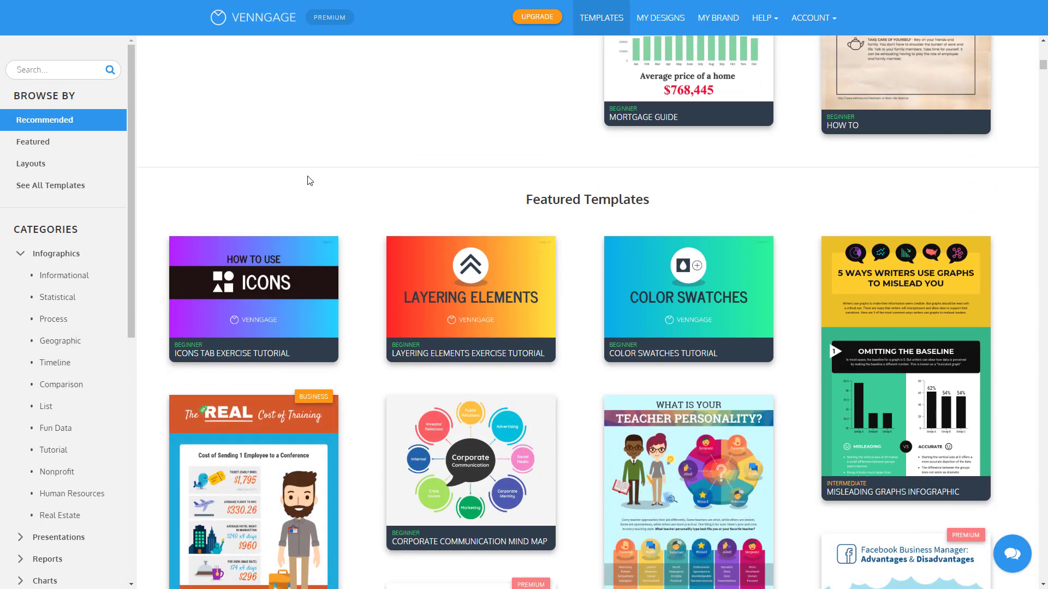
scroll(308, 177, down, 4)
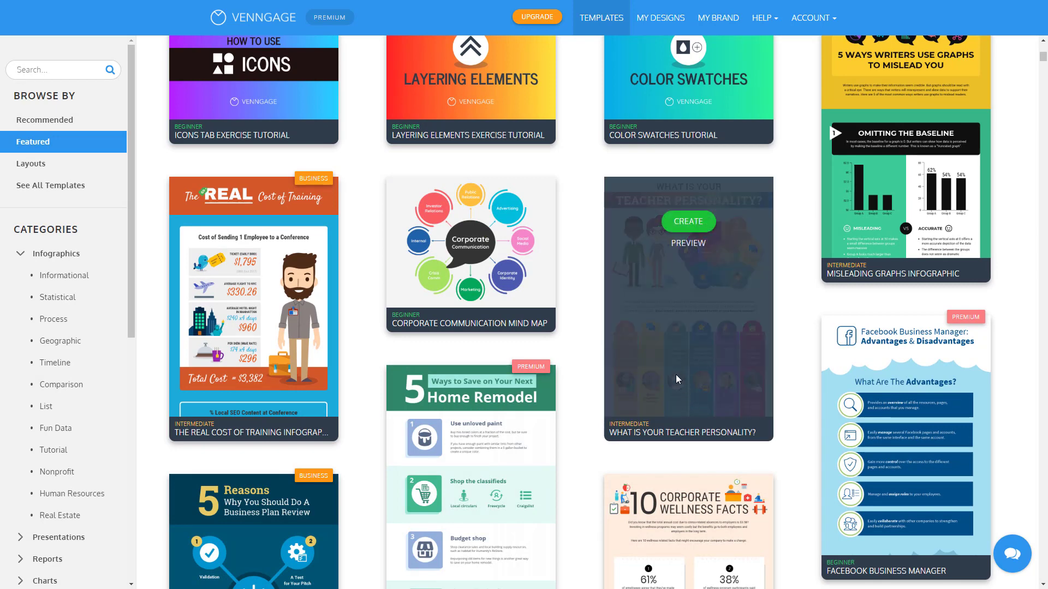
Open Layouts under Browse By and scroll the grid down to the Blueprint layouts
click(40, 166)
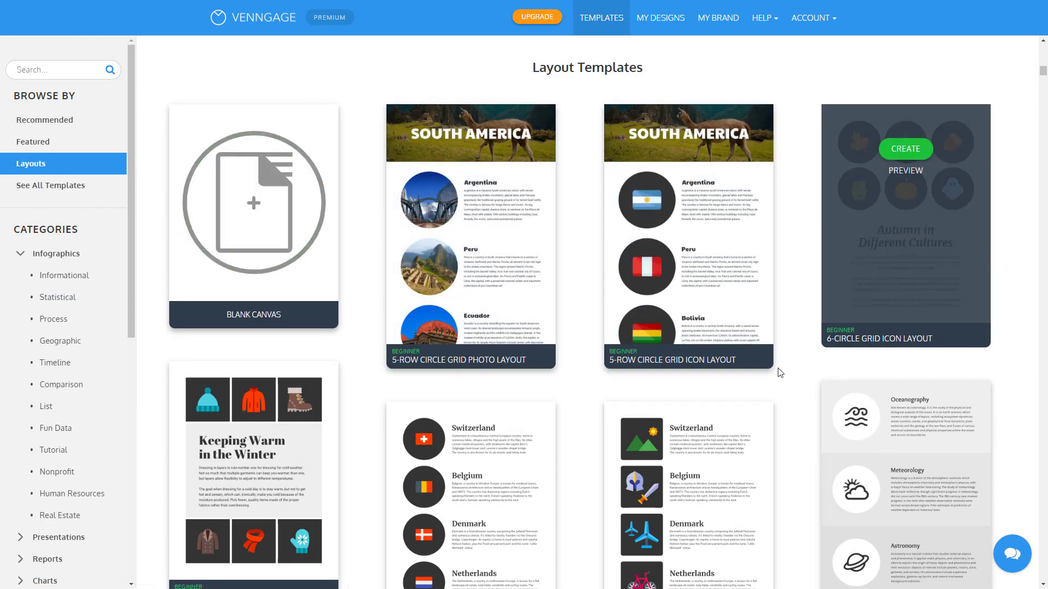
scroll(773, 371, down, 5)
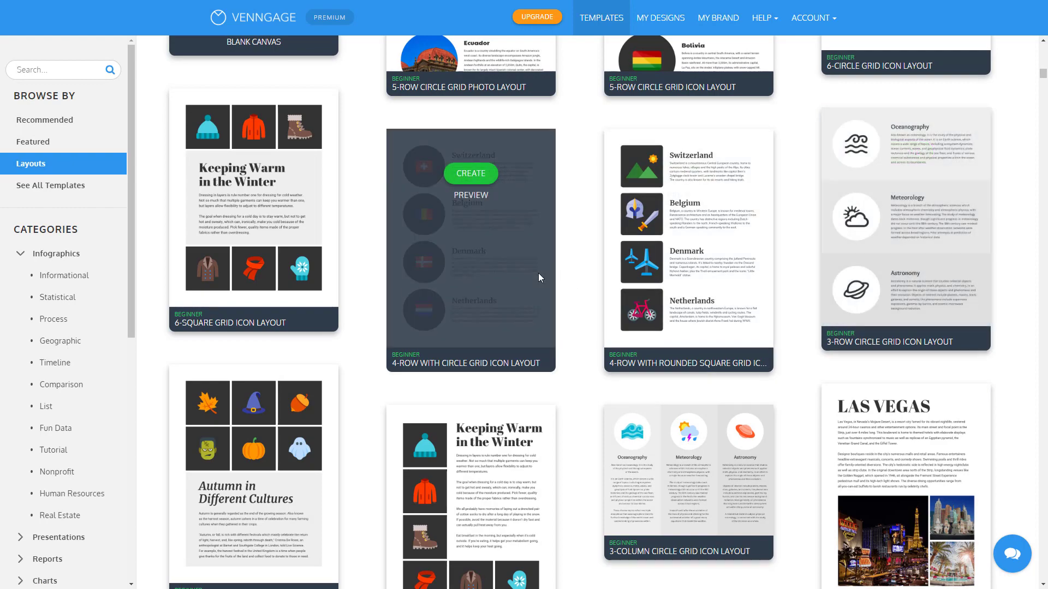
scroll(308, 313, down, 5)
scroll(308, 312, down, 5)
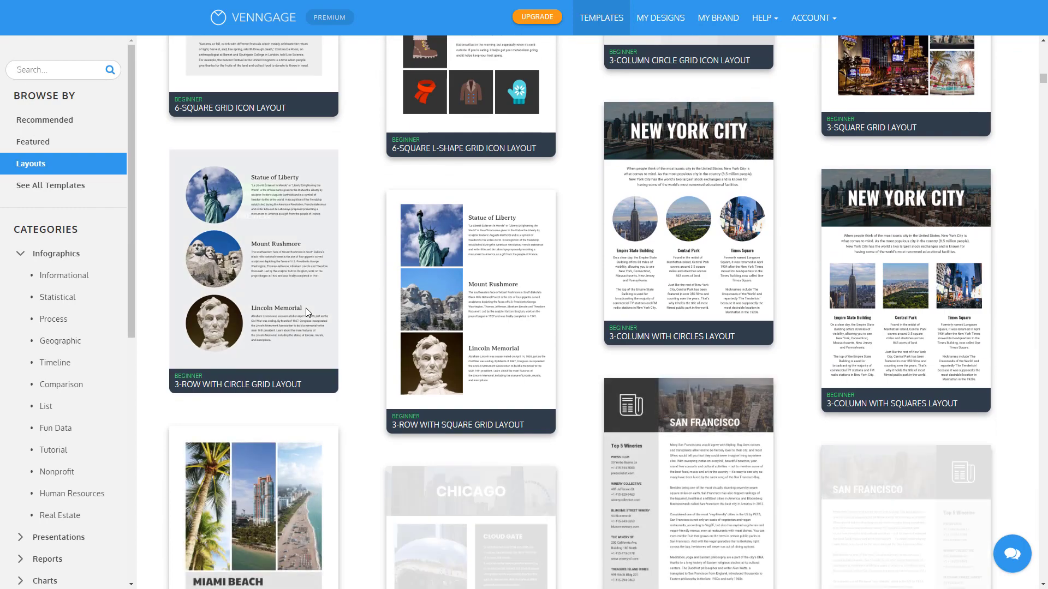
scroll(332, 319, down, 1)
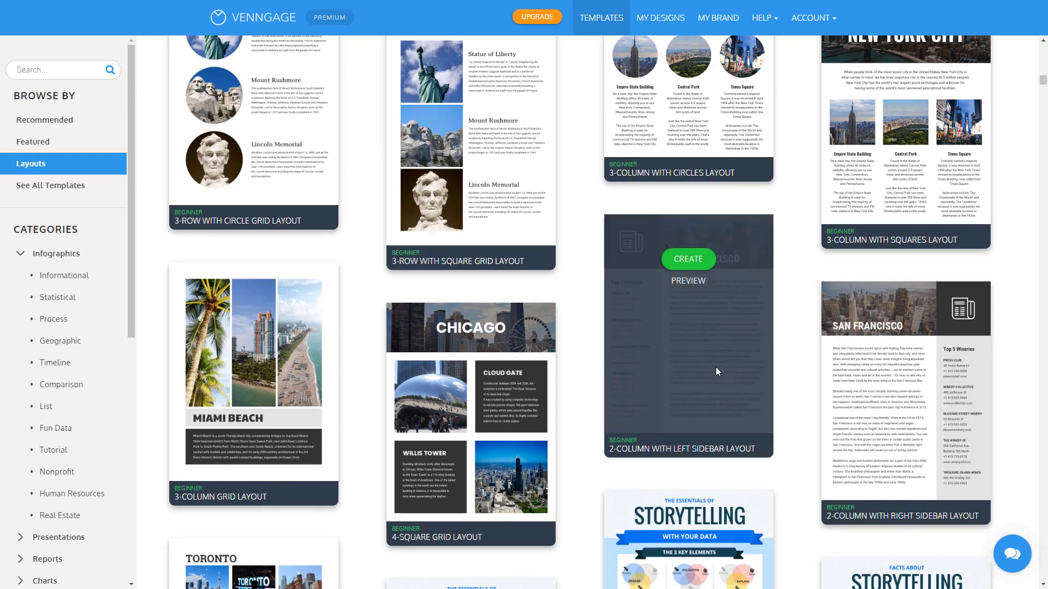
scroll(715, 367, down, 2)
scroll(717, 374, down, 9)
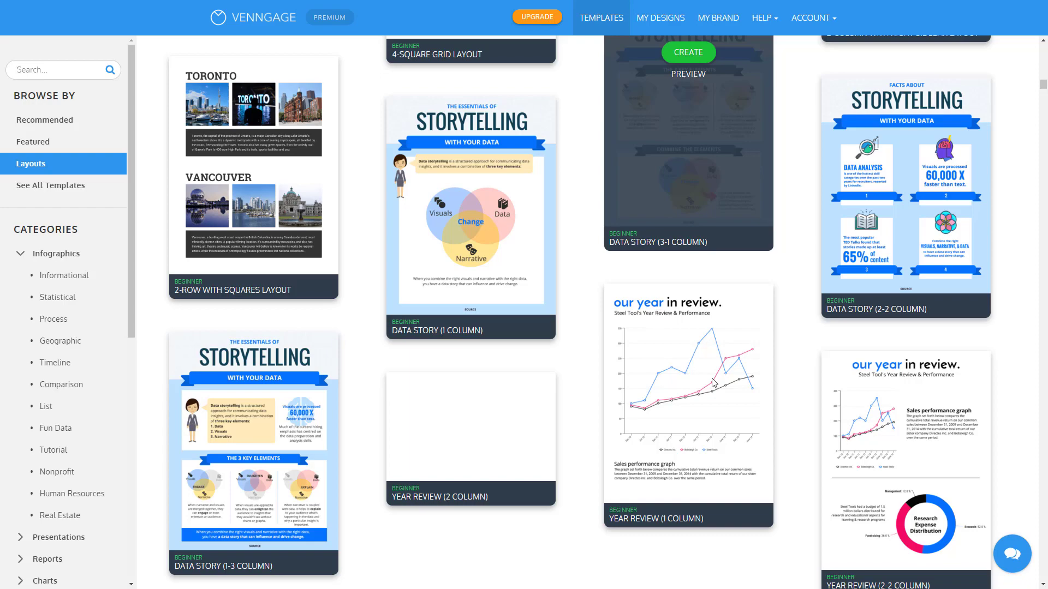
scroll(332, 418, down, 5)
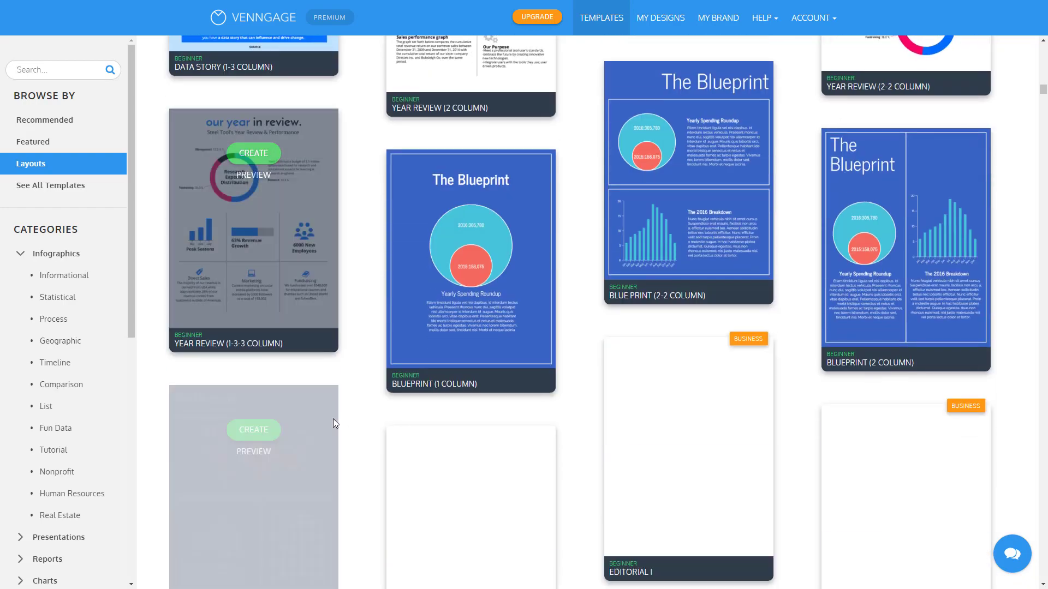
Return to See All Templates and scroll down the category list
click(70, 187)
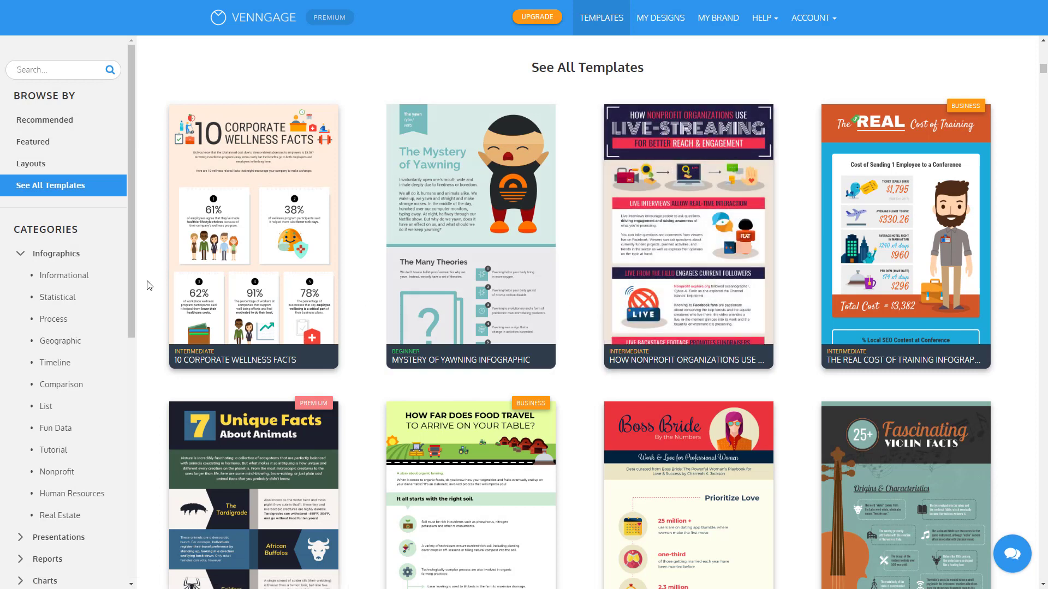
scroll(53, 515, down, 1)
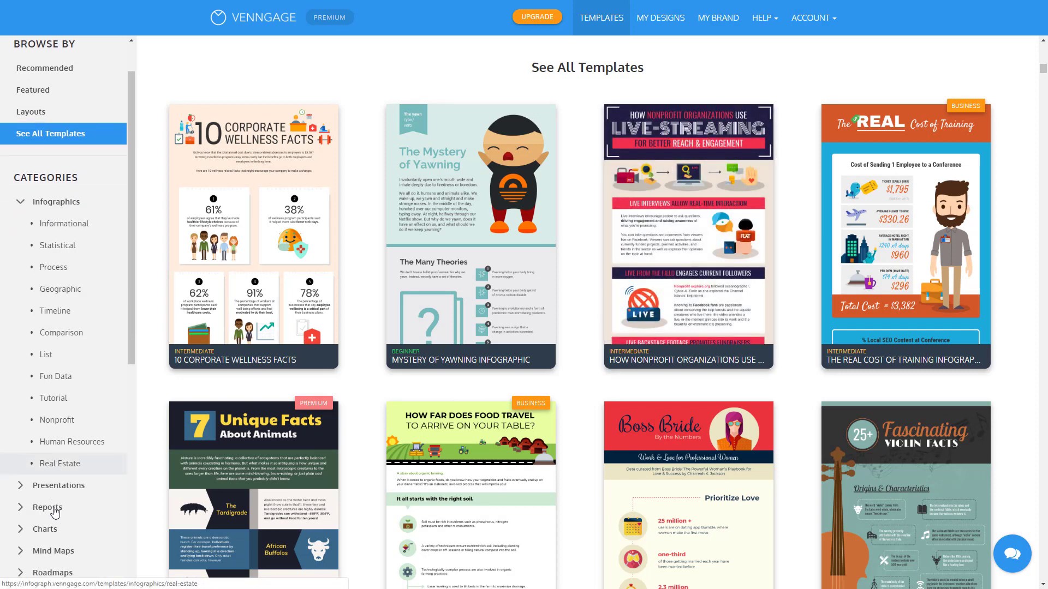
scroll(54, 513, down, 5)
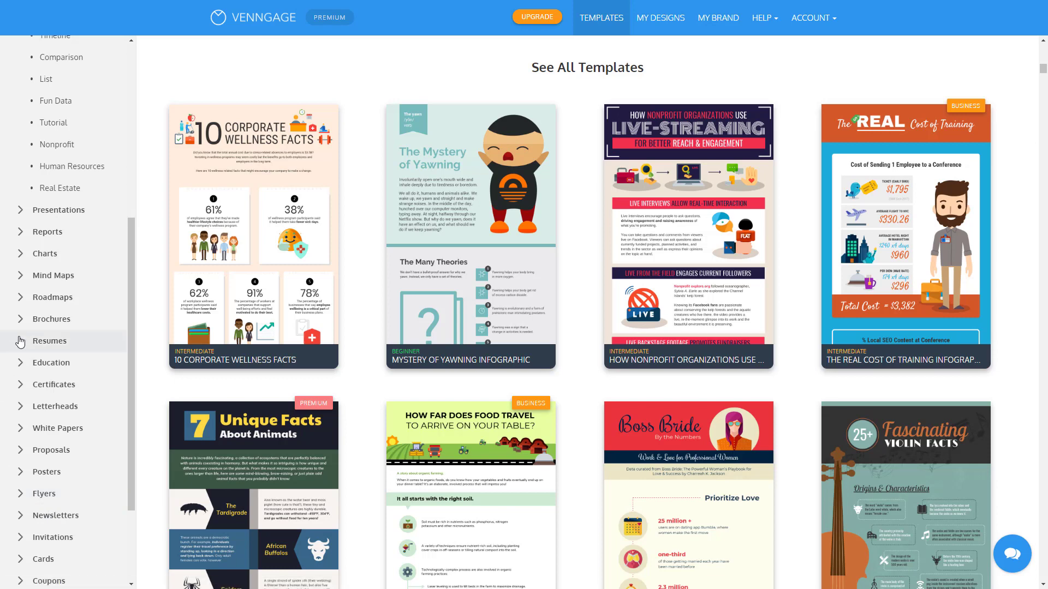
Open Resumes > Professional and browse designs like Modern Seafoam, Slate and Steel Resume
click(57, 341)
click(62, 362)
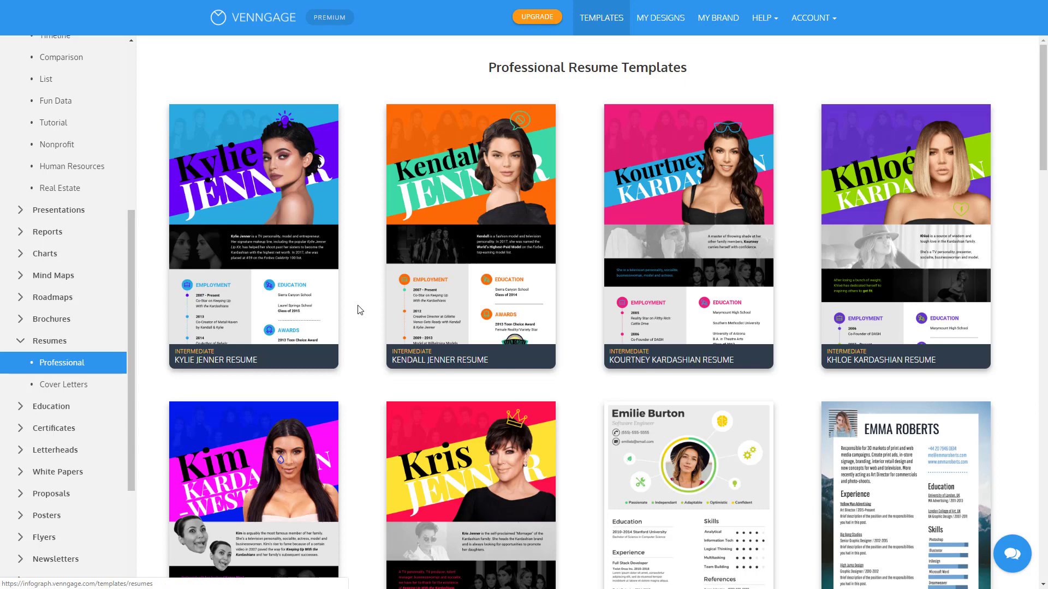
mouse_move(495, 305)
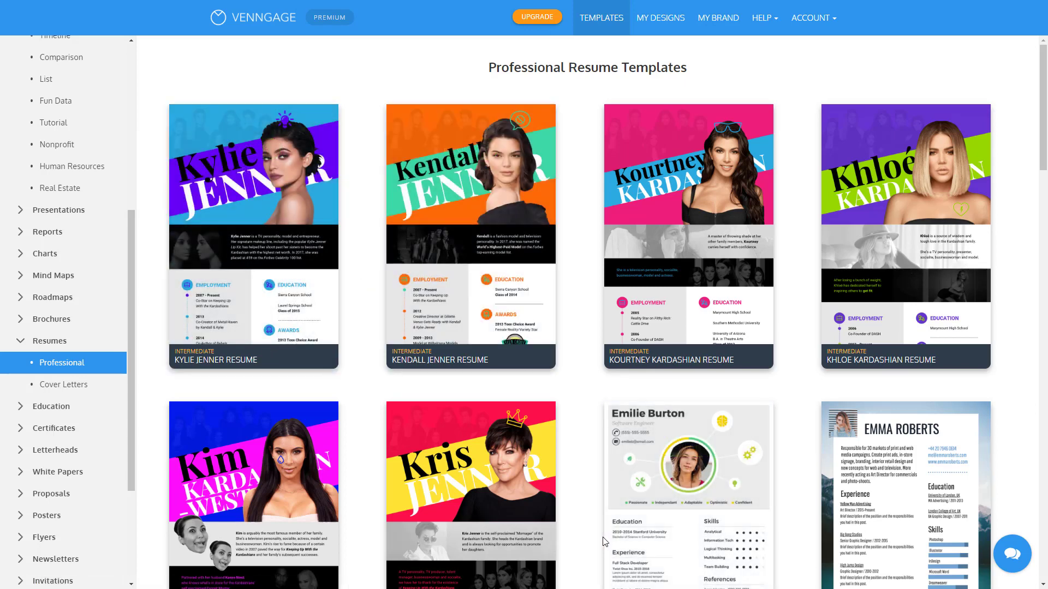
scroll(603, 538, down, 5)
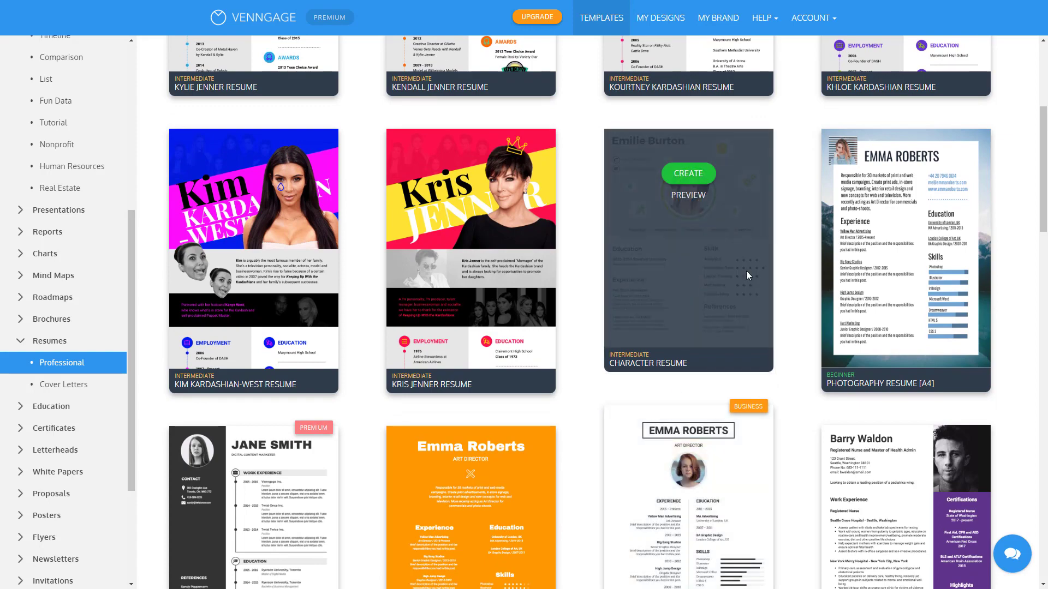
mouse_move(921, 294)
scroll(921, 290, down, 5)
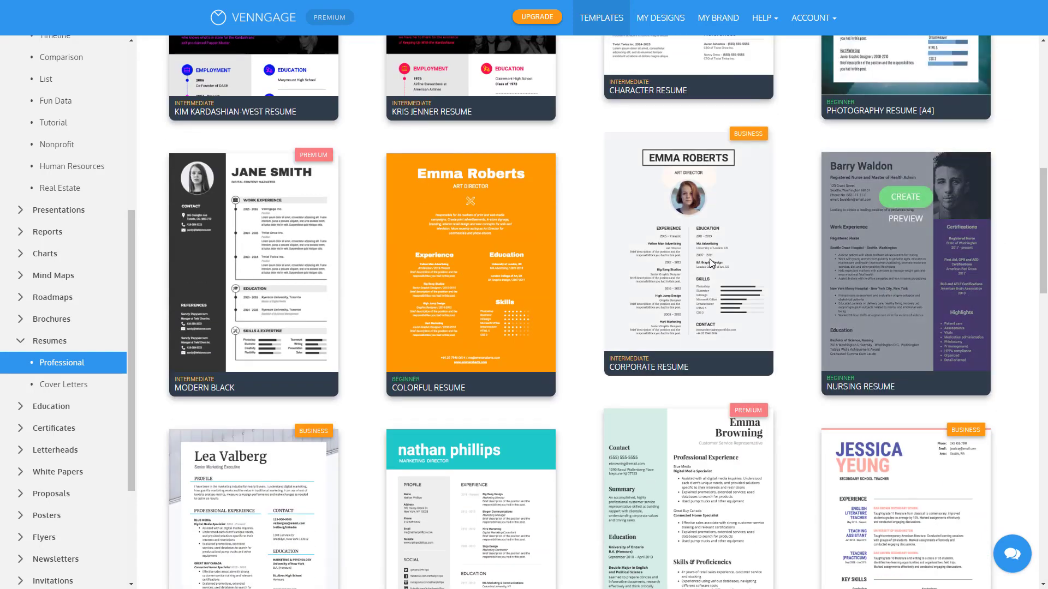
mouse_move(720, 261)
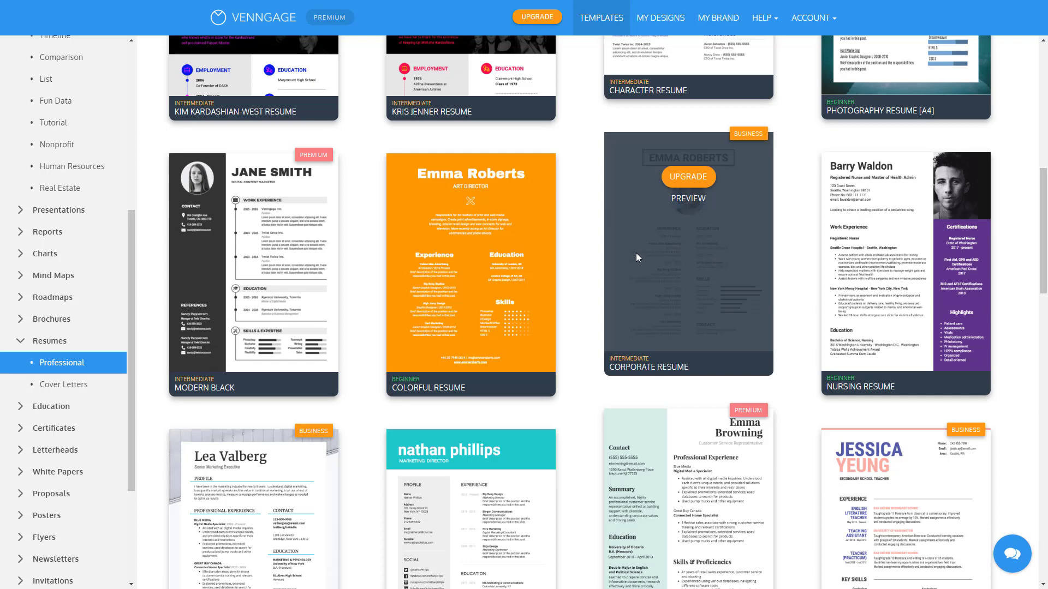
scroll(636, 253, down, 7)
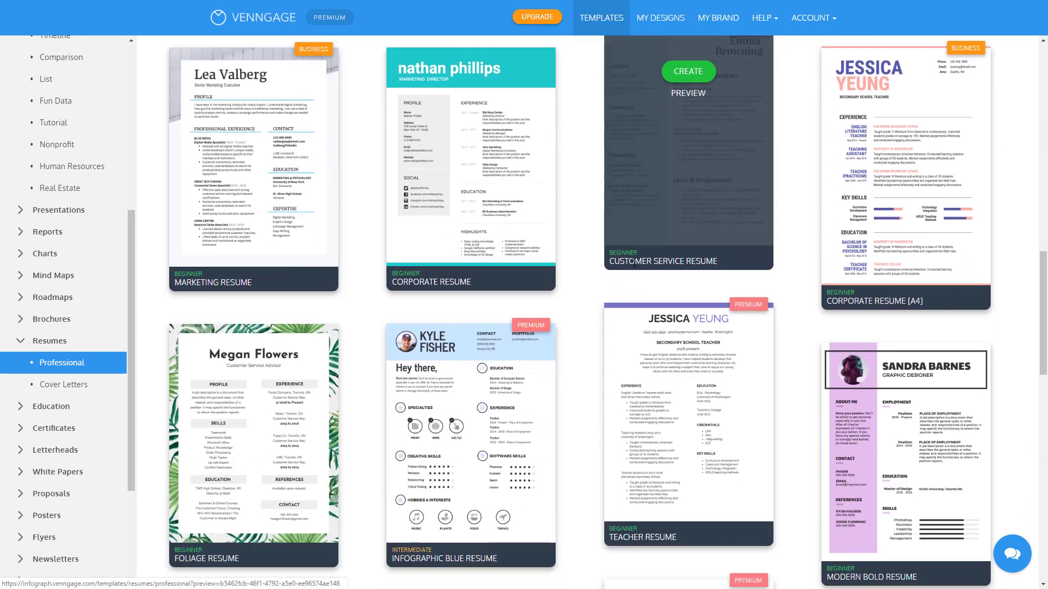
scroll(632, 267, down, 6)
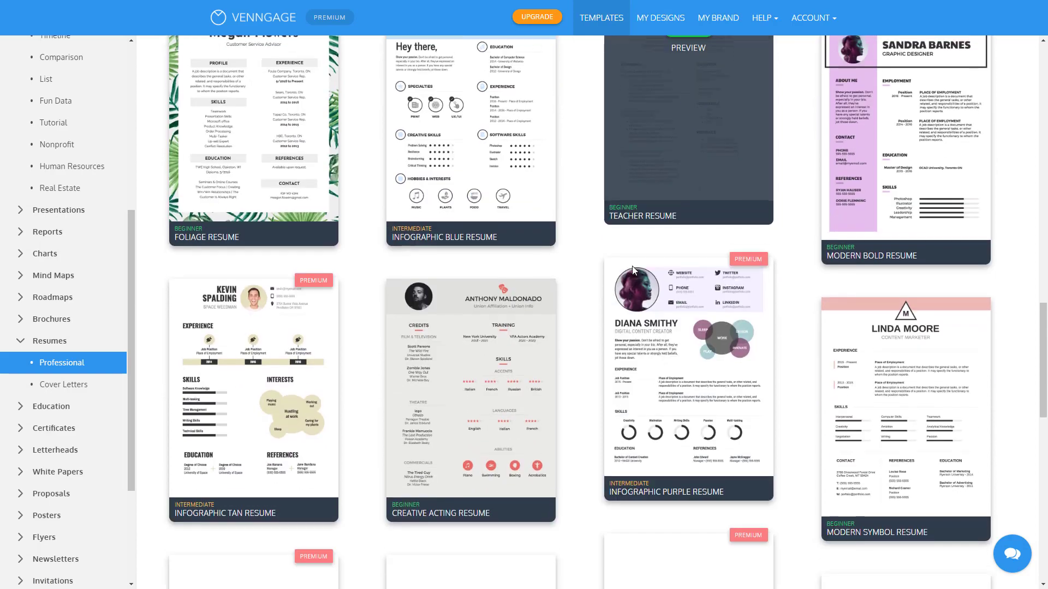
scroll(632, 266, down, 7)
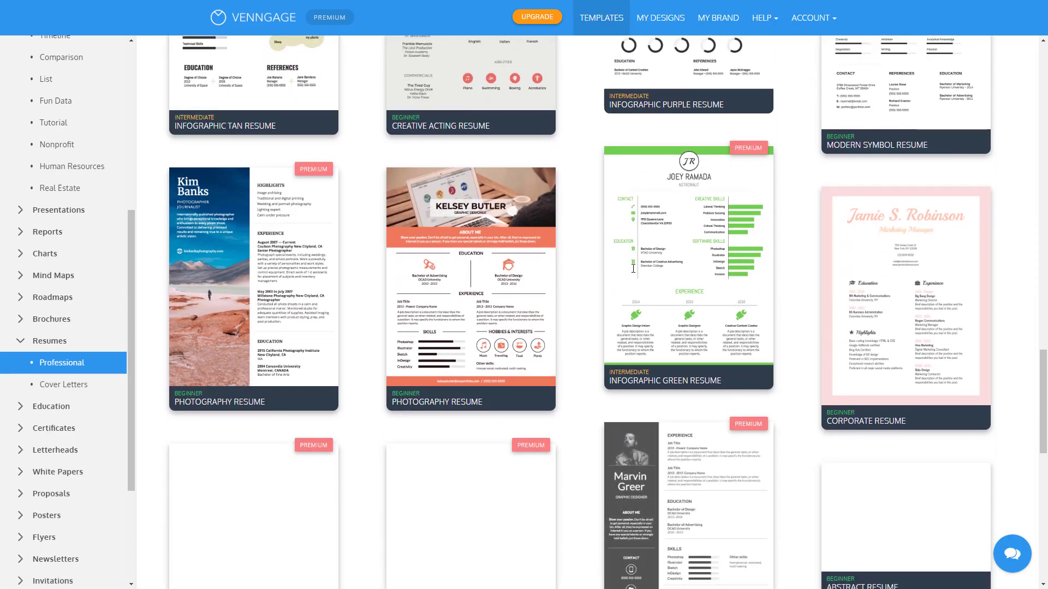
scroll(633, 268, down, 9)
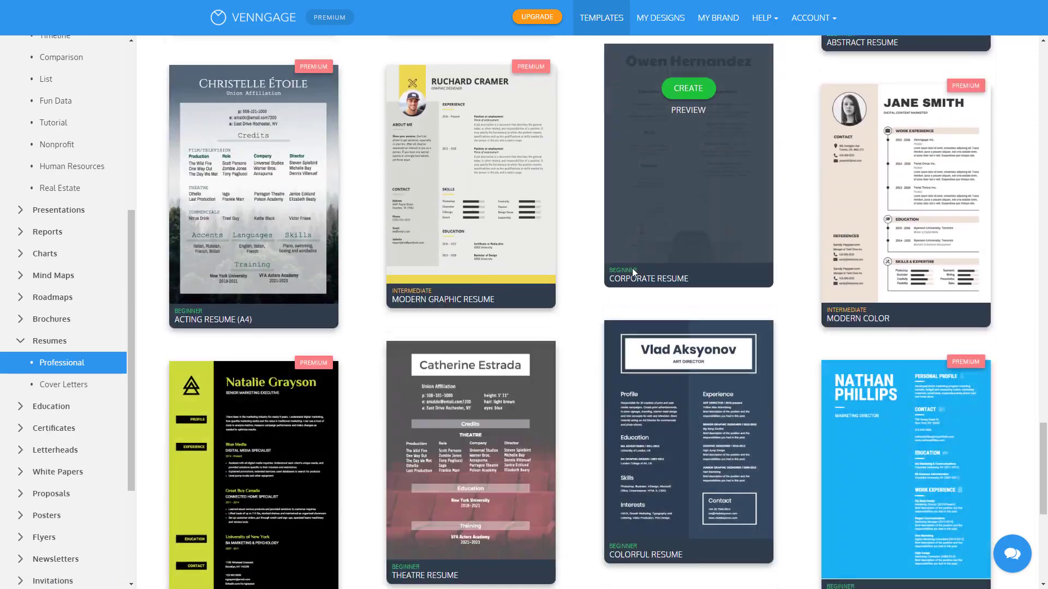
scroll(632, 267, down, 8)
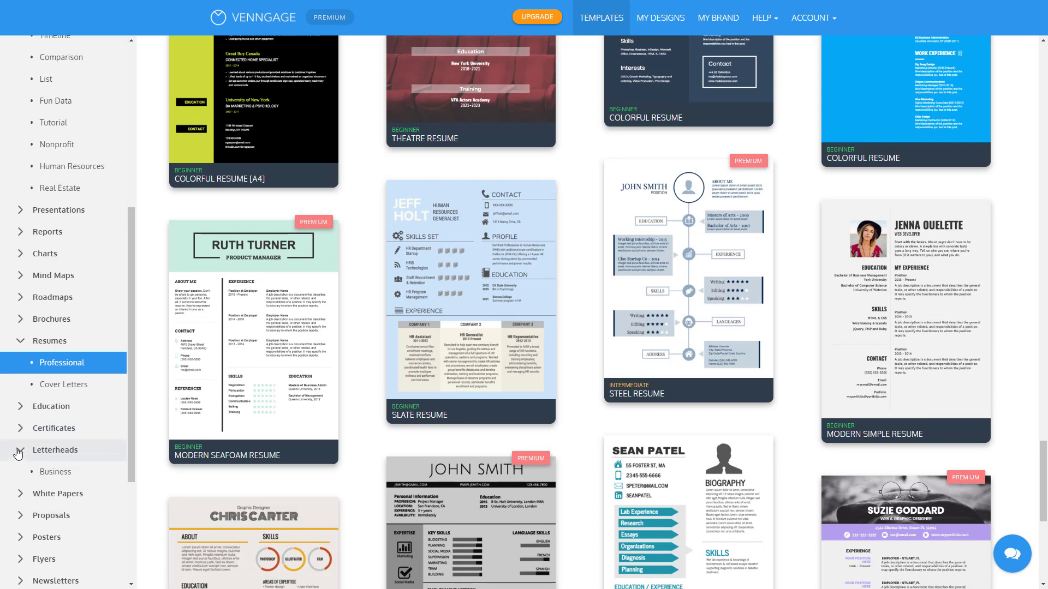
Open the Business letterhead templates and scroll through them
click(56, 471)
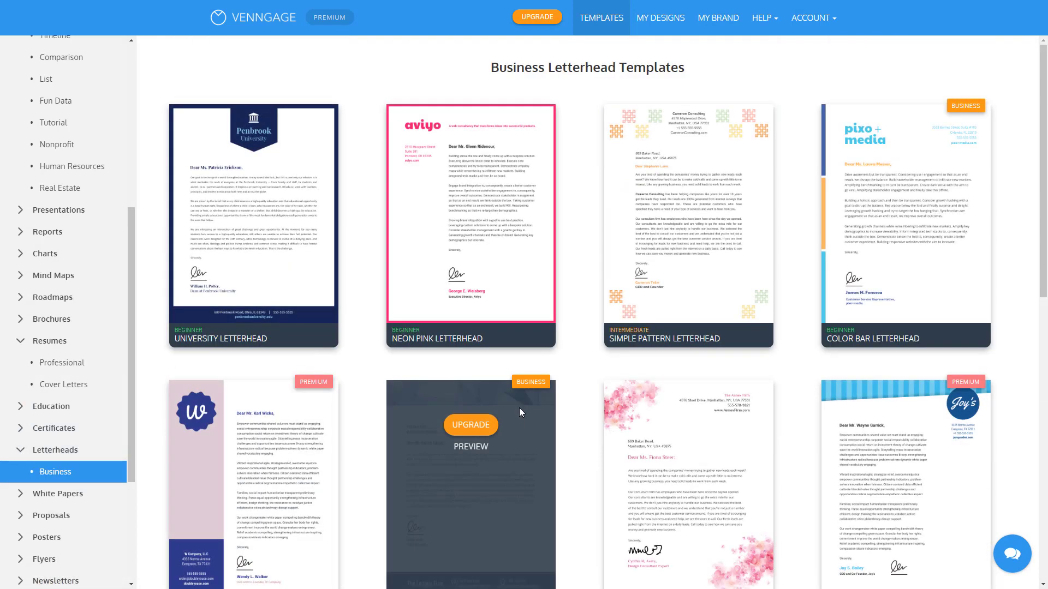
scroll(519, 413, down, 5)
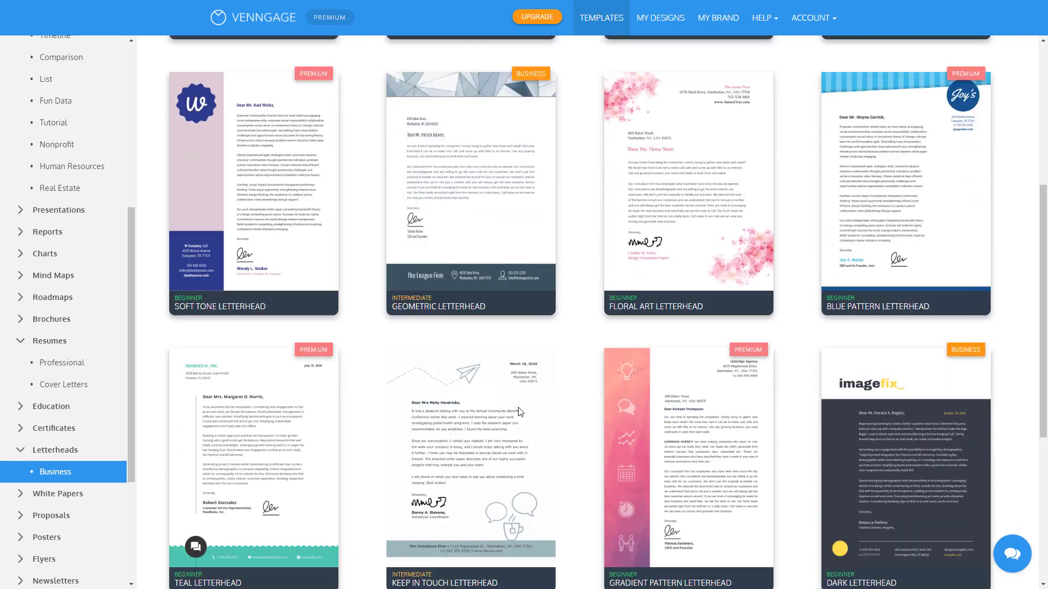
scroll(519, 412, down, 5)
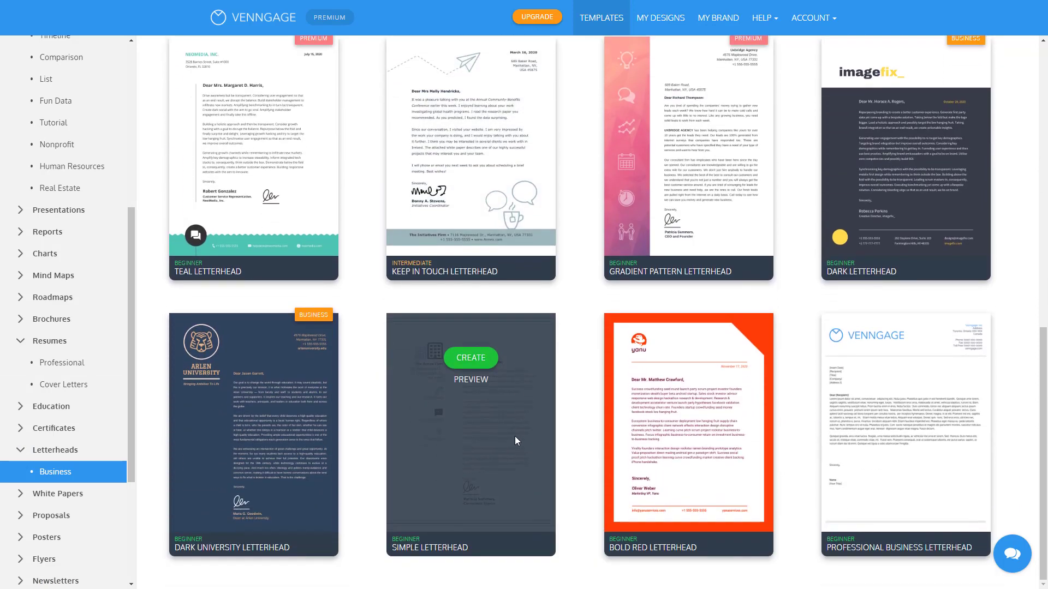
Open Proposals and scroll through designs like SEO Marketing Plan and Healthy Proposal
click(58, 516)
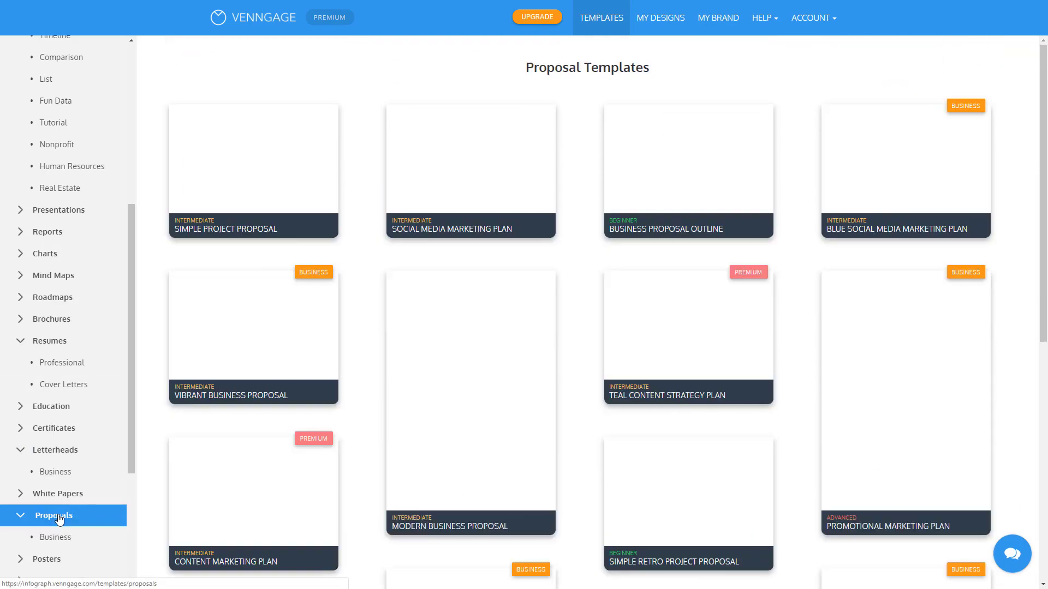
scroll(623, 443, down, 1)
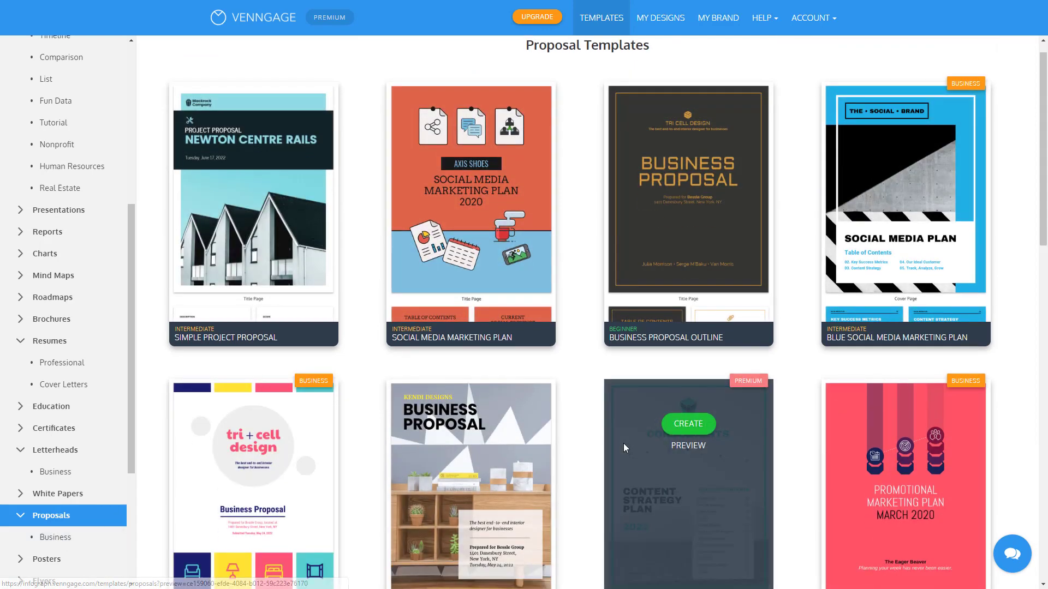
scroll(623, 443, down, 5)
scroll(623, 443, down, 4)
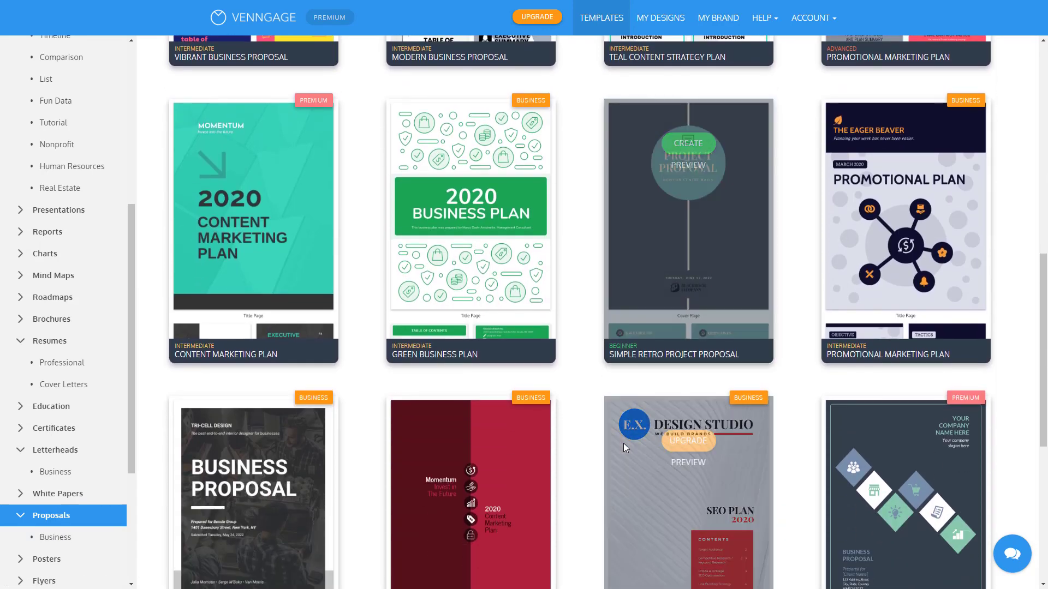
scroll(623, 443, down, 6)
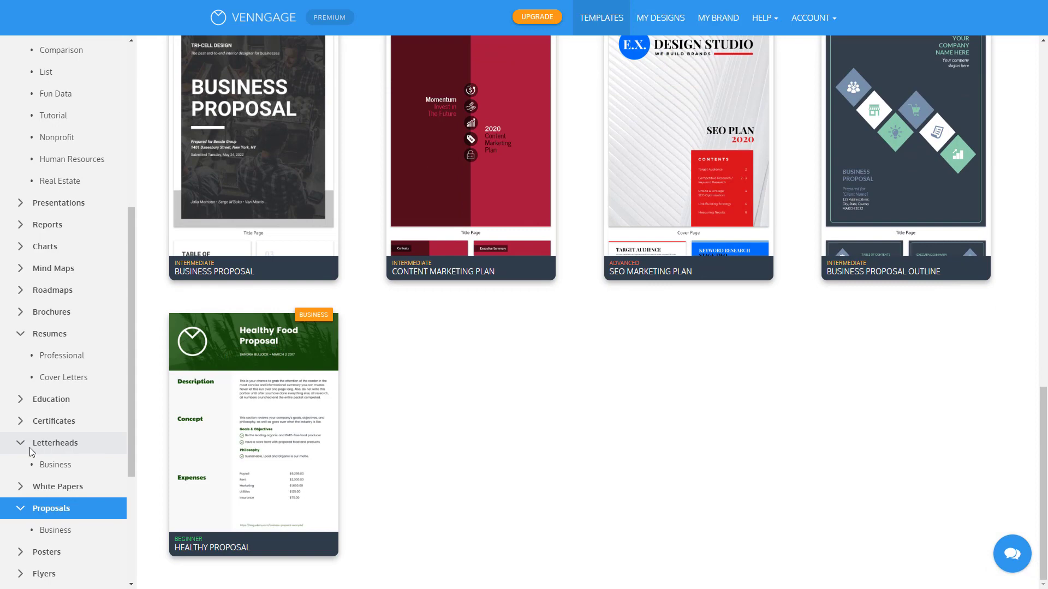
scroll(31, 452, down, 3)
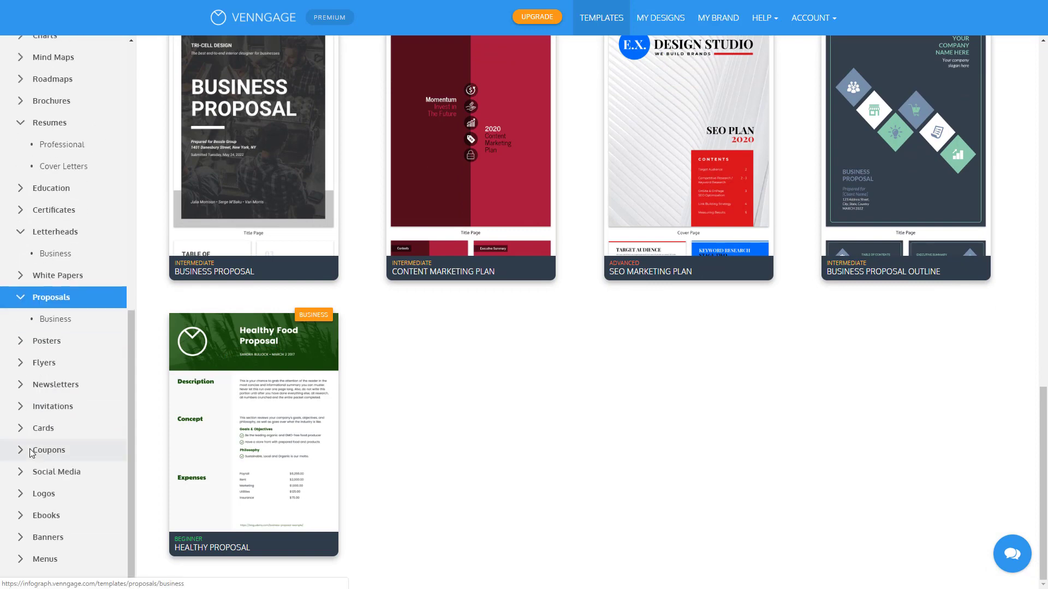
Open Ebooks > Simple, scroll the grid, then scroll the sidebar back up
click(56, 519)
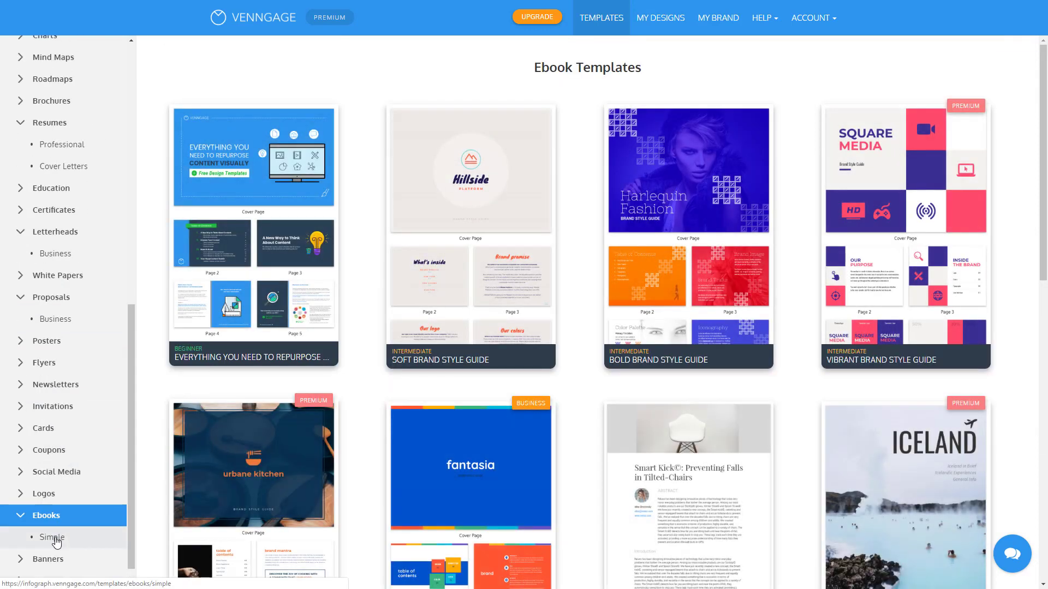
click(54, 540)
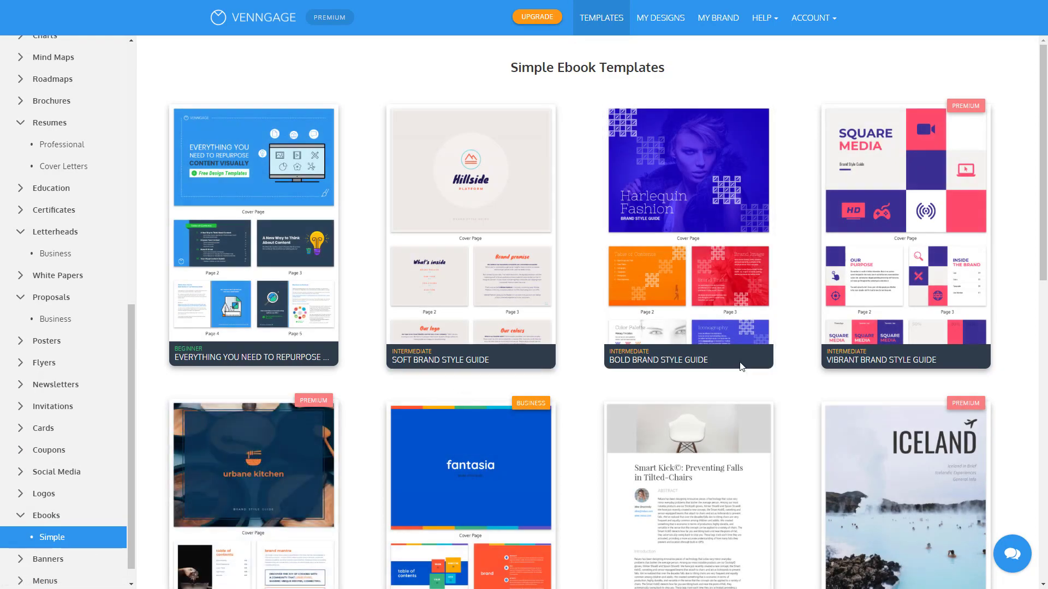
scroll(739, 362, down, 7)
scroll(739, 362, down, 6)
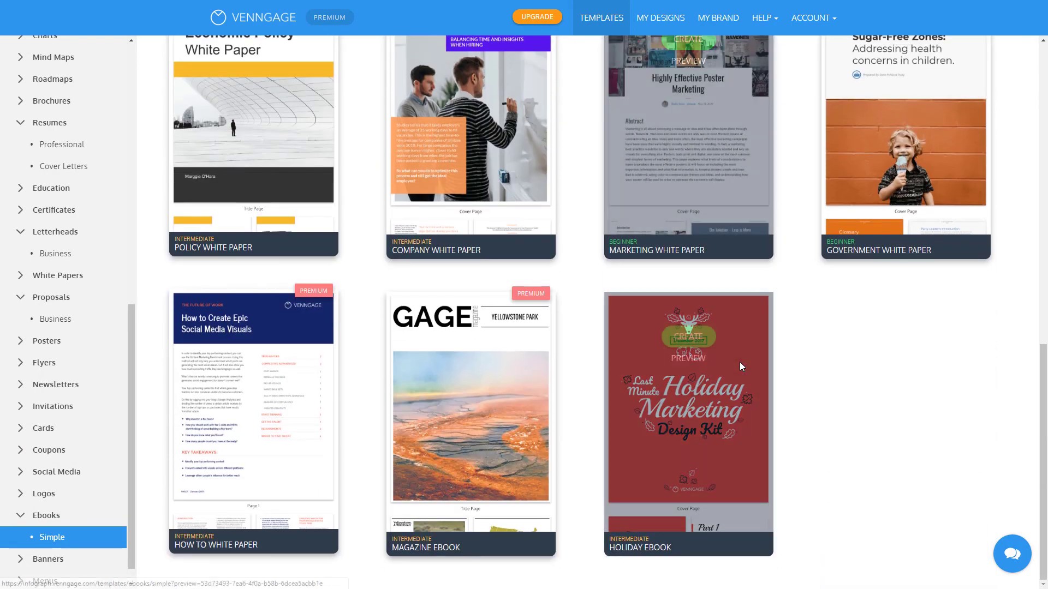
scroll(629, 335, up, 12)
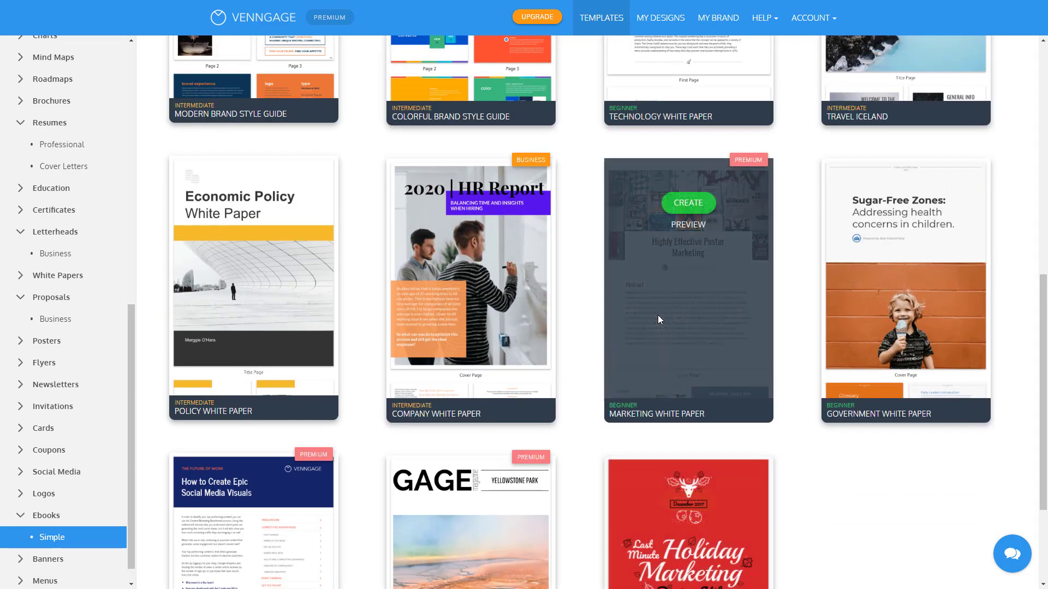
scroll(45, 304, up, 8)
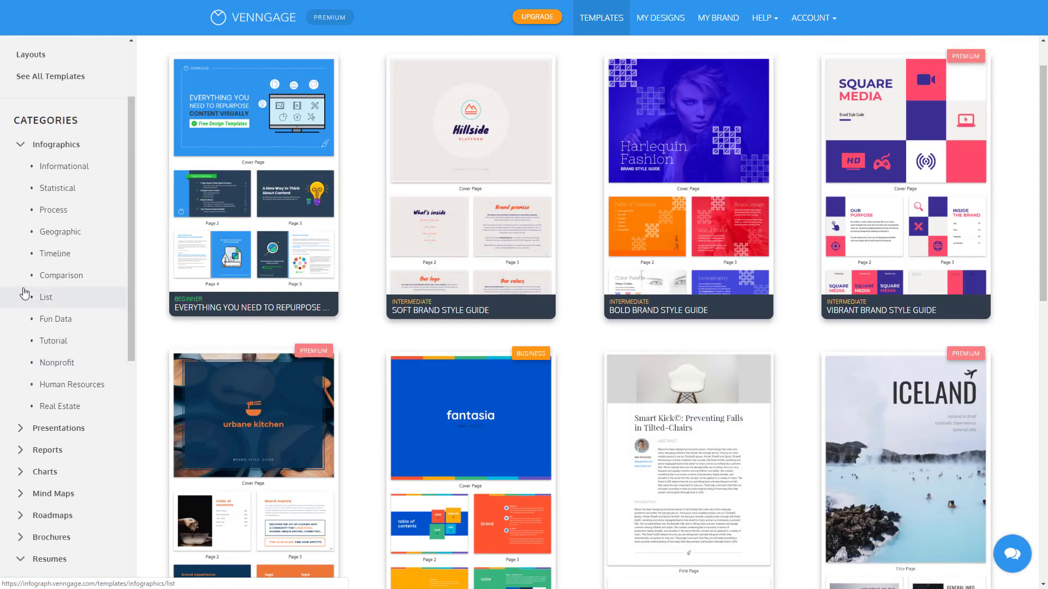
Open Infographics > Informational > Timeline and scroll down to the Monthly Timeline card
click(44, 166)
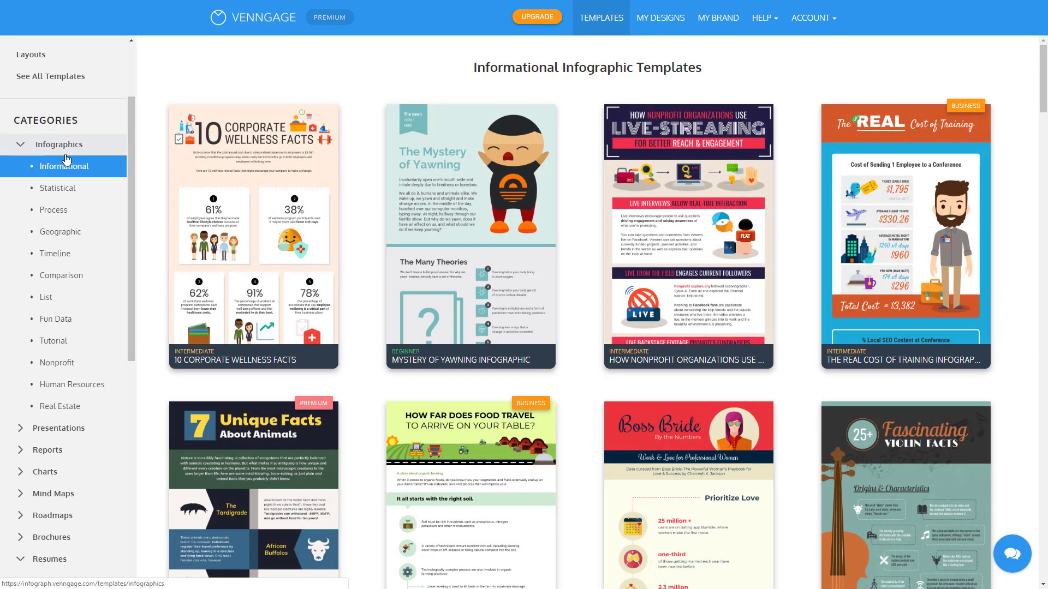
click(63, 261)
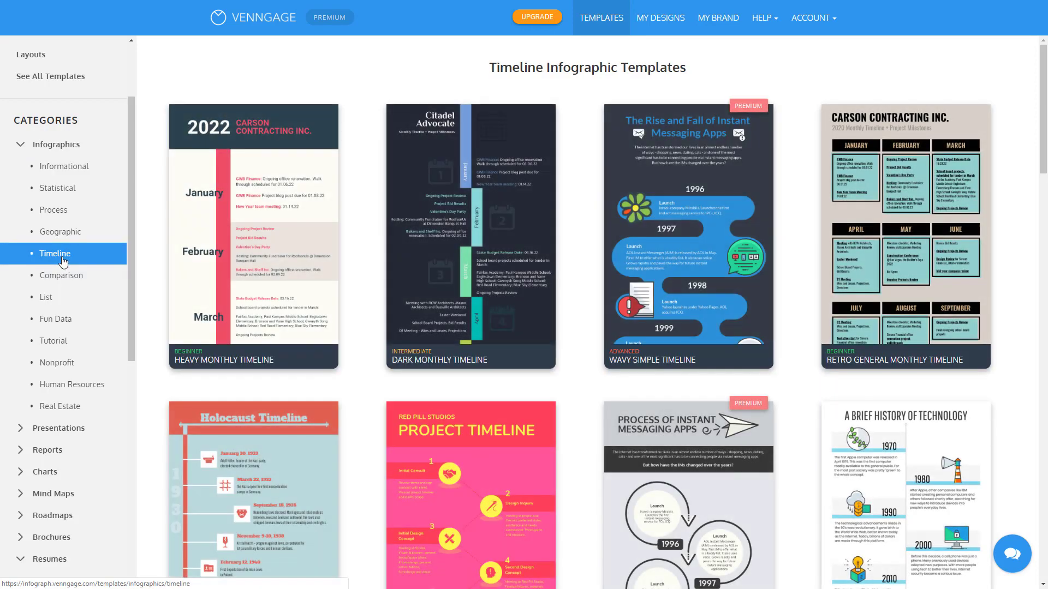
scroll(490, 287, down, 7)
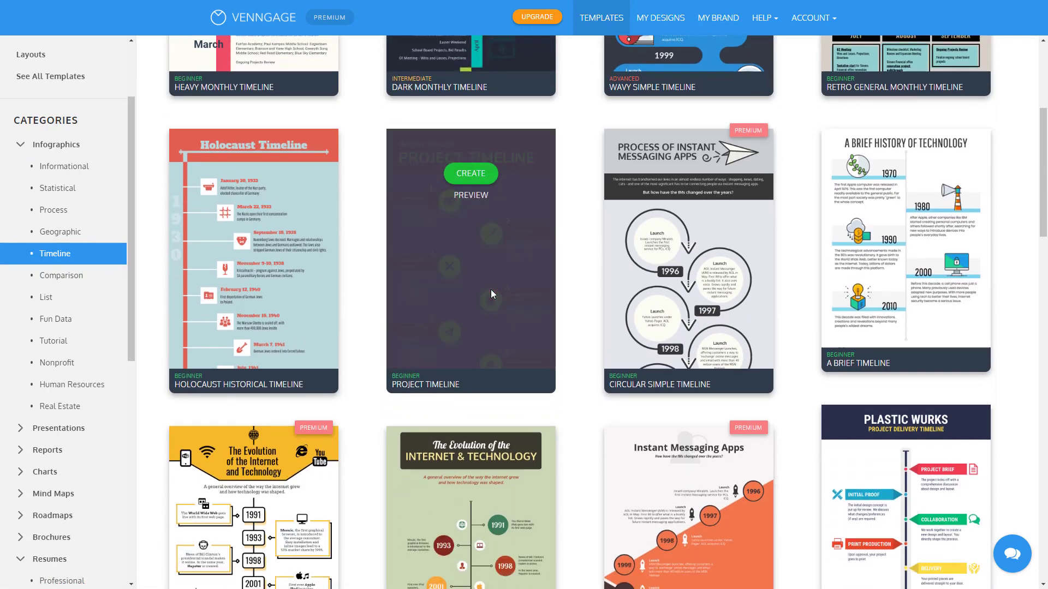
scroll(493, 295, down, 8)
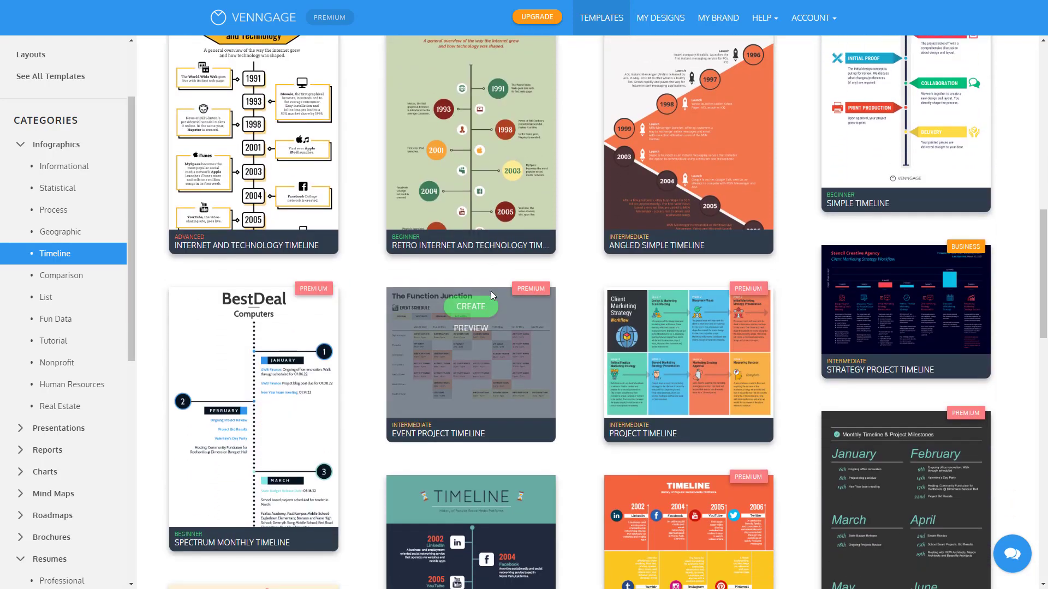
scroll(491, 291, down, 9)
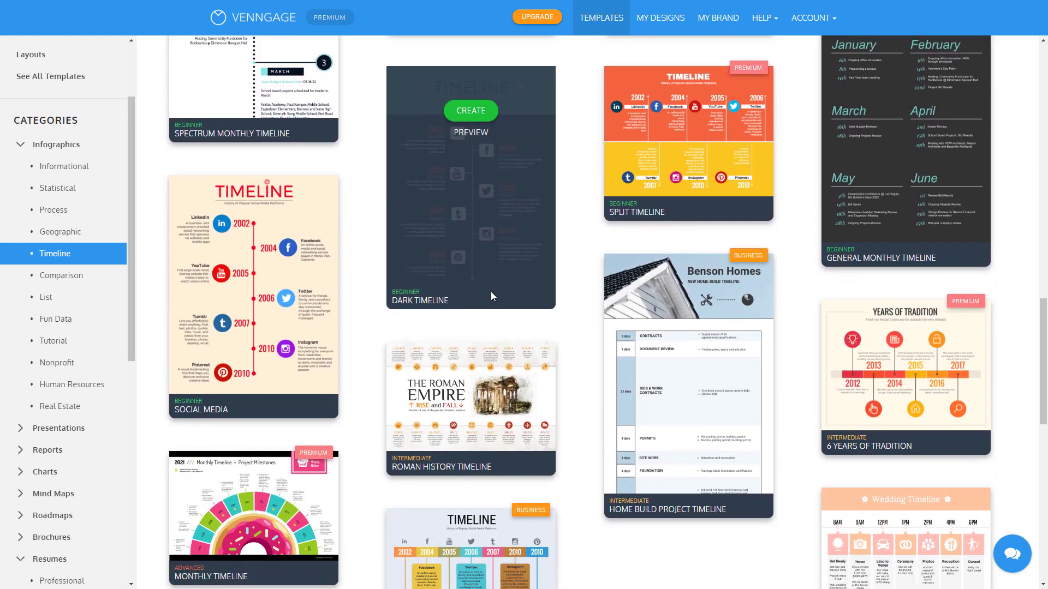
scroll(490, 291, down, 2)
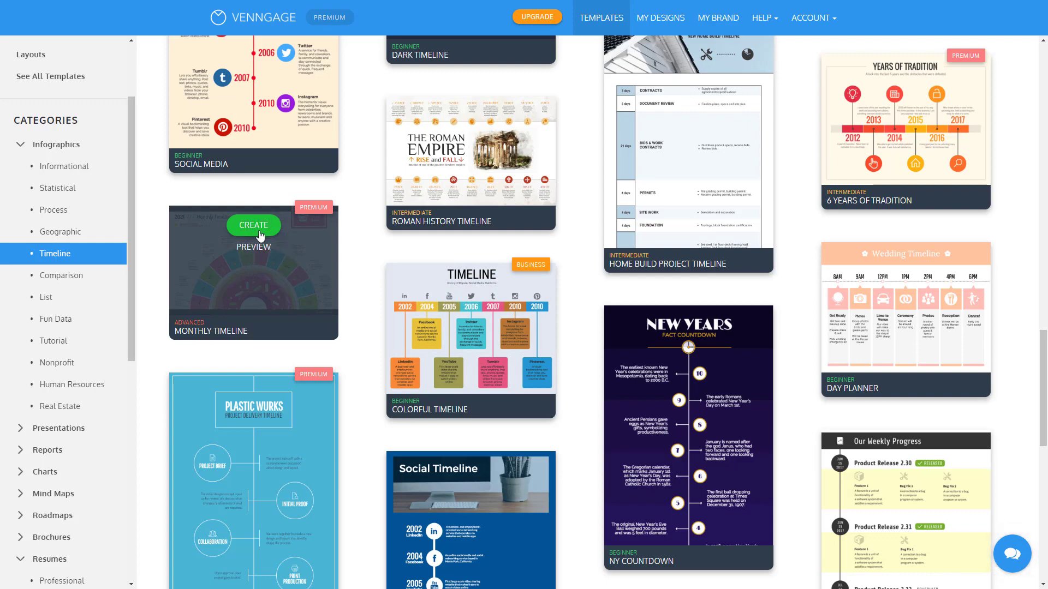
Create from Monthly Timeline, look through the Text and Icons panels, then edit April's milestone notes
click(260, 233)
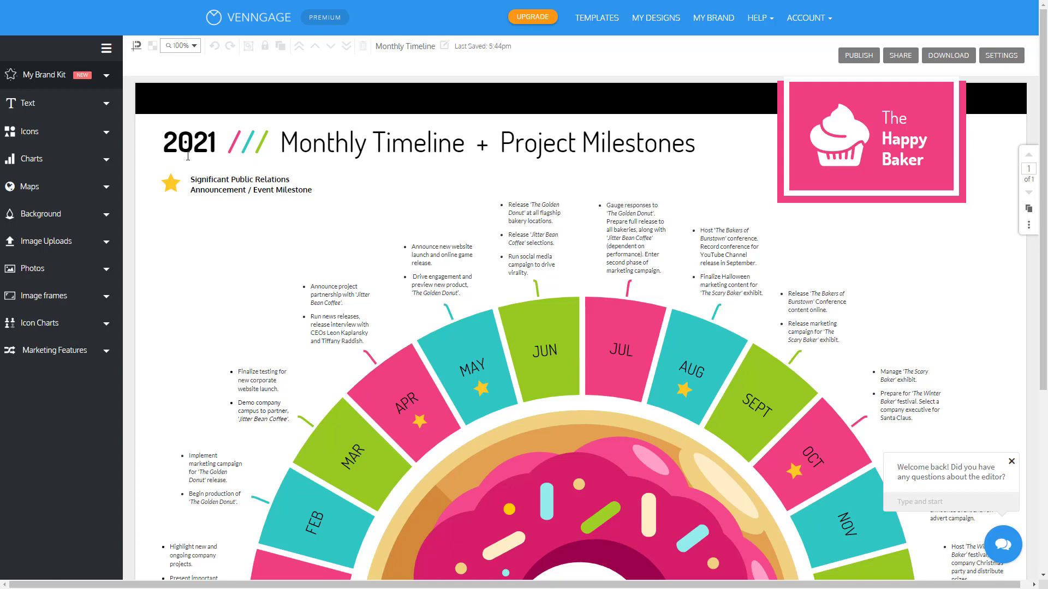
click(105, 105)
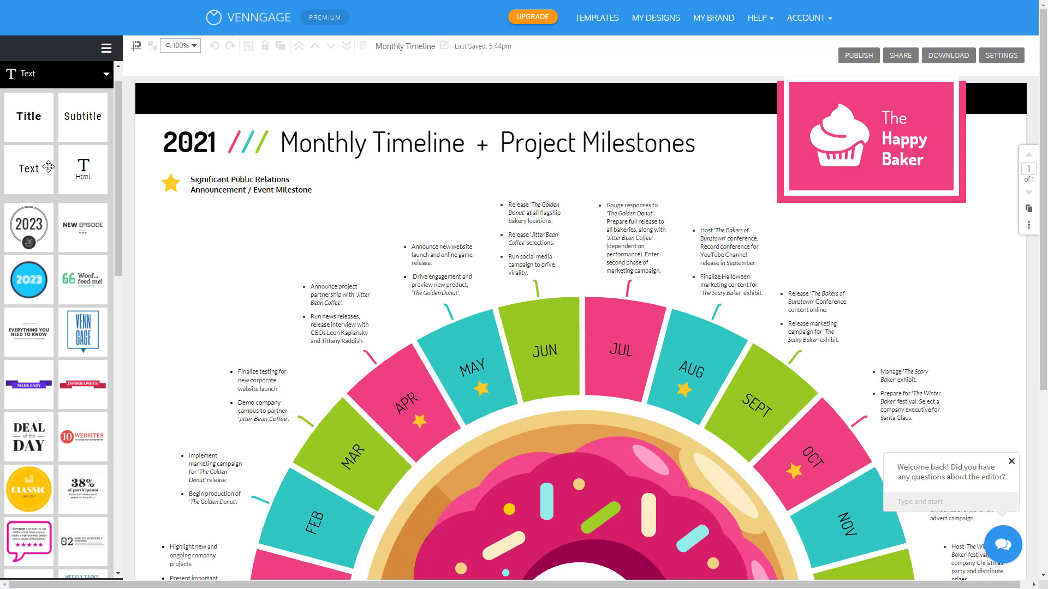
scroll(65, 259, down, 15)
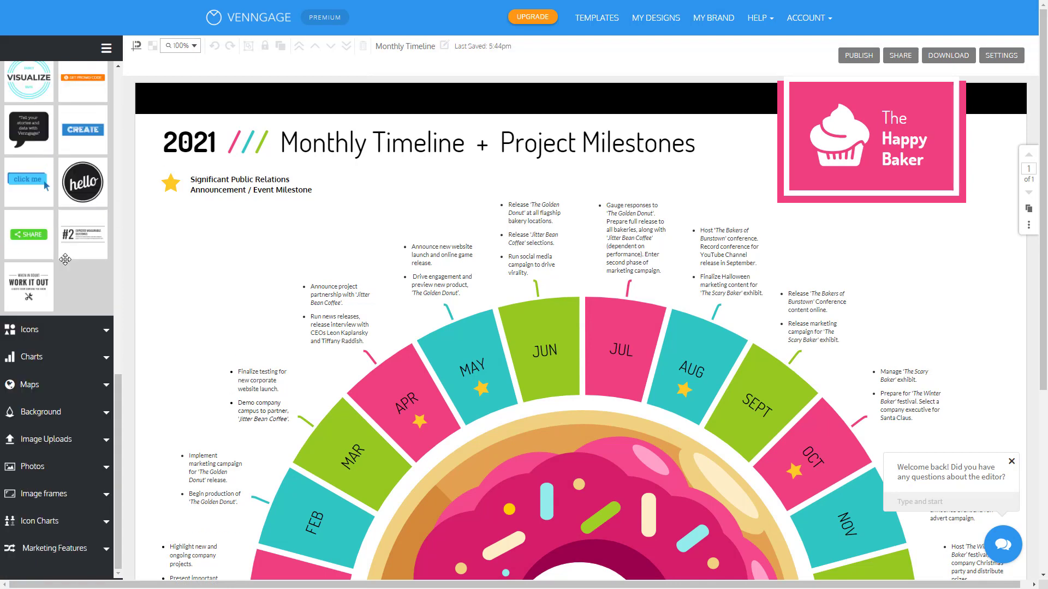
click(104, 331)
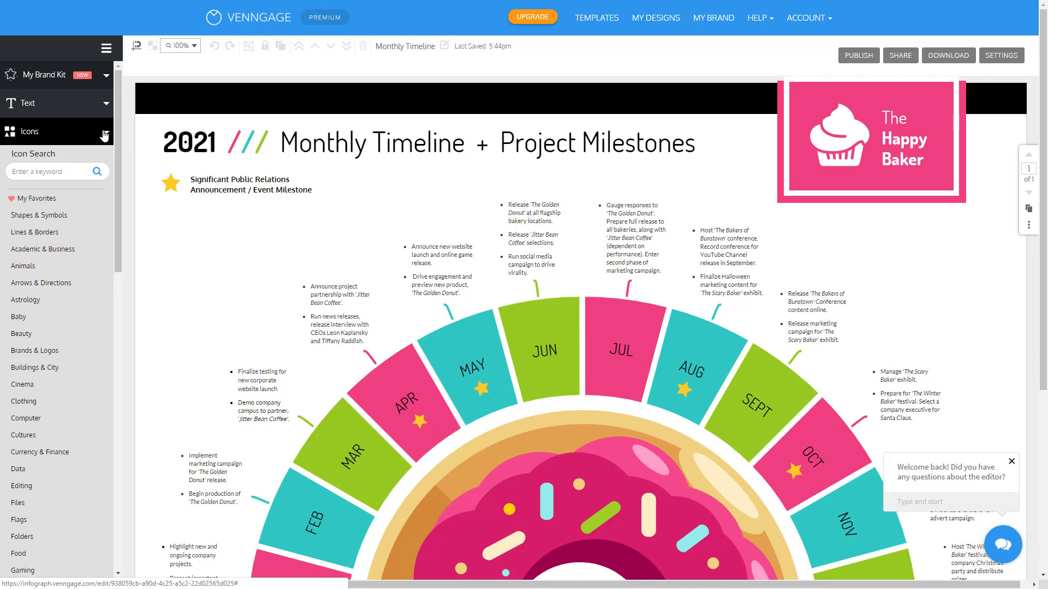
click(105, 134)
double_click(345, 301)
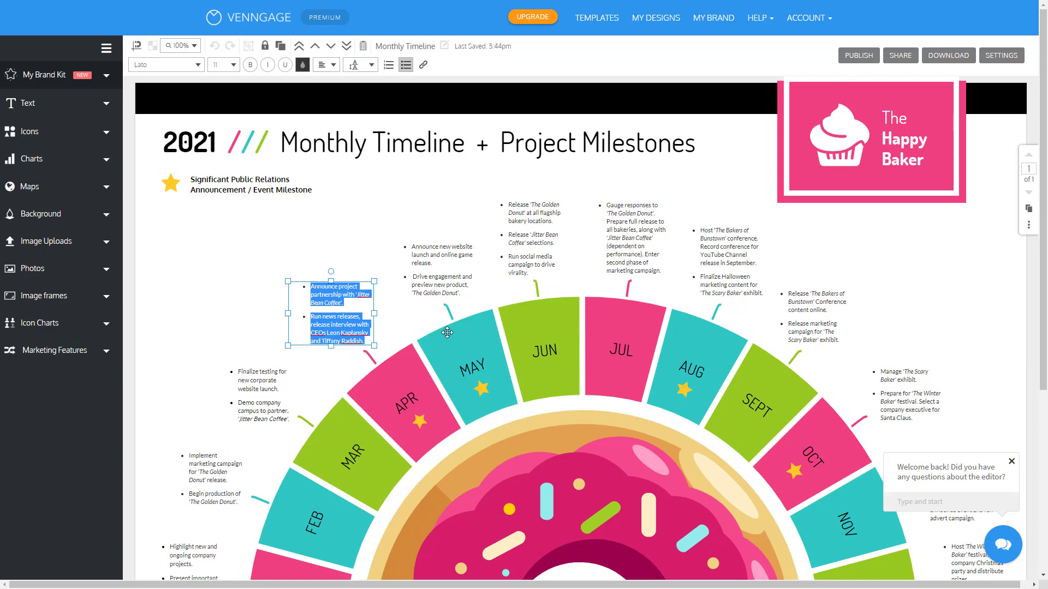
Replace the August notes with bullets 'My Birthday' and 'LEOS RUN THE HOUSE... WORLD'
double_click(723, 255)
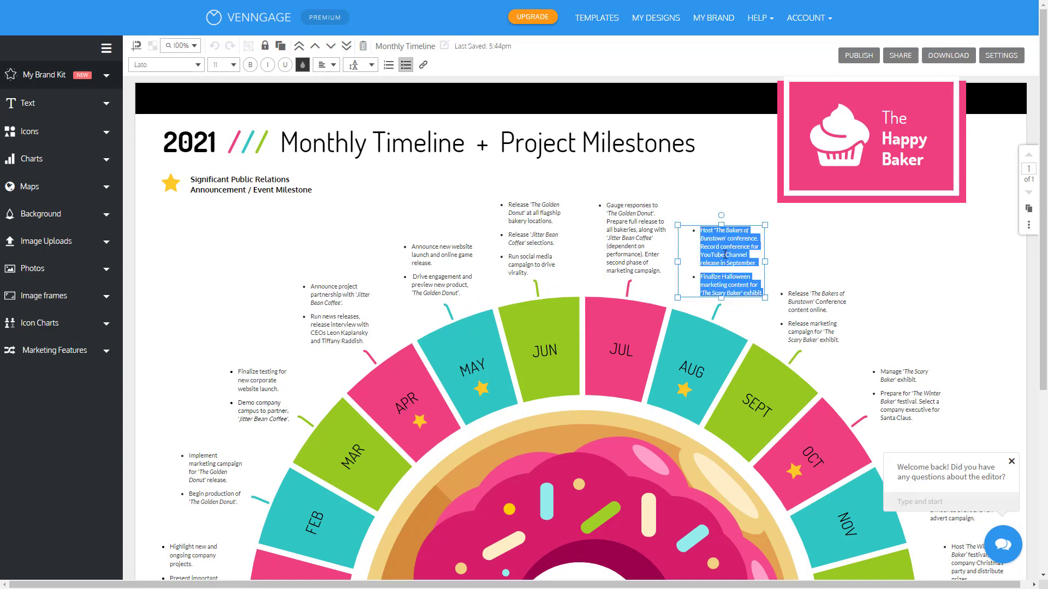
text(My Birthday)
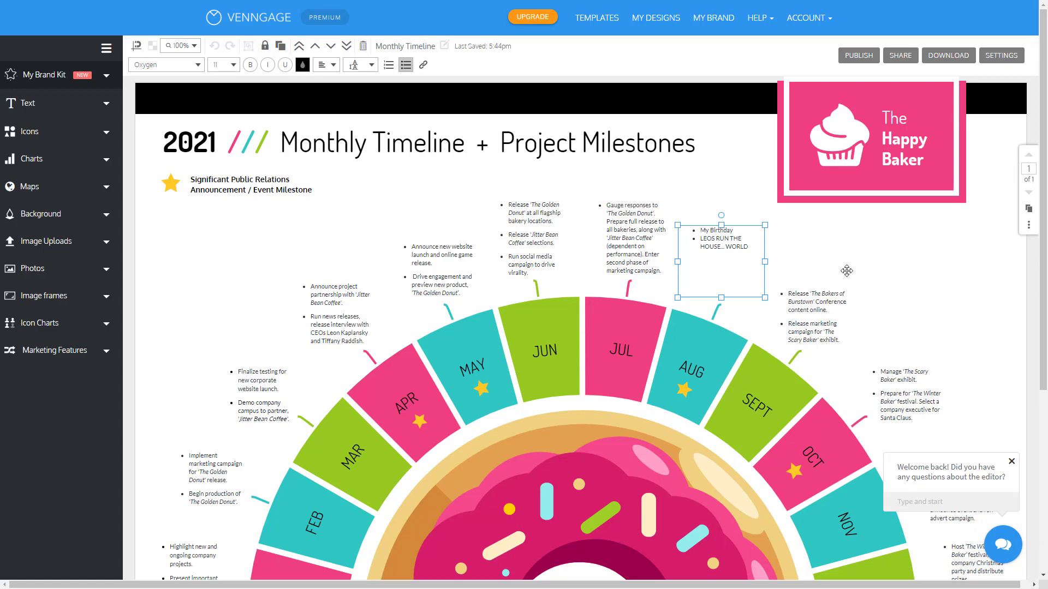
scroll(846, 271, down, 5)
scroll(844, 276, up, 2)
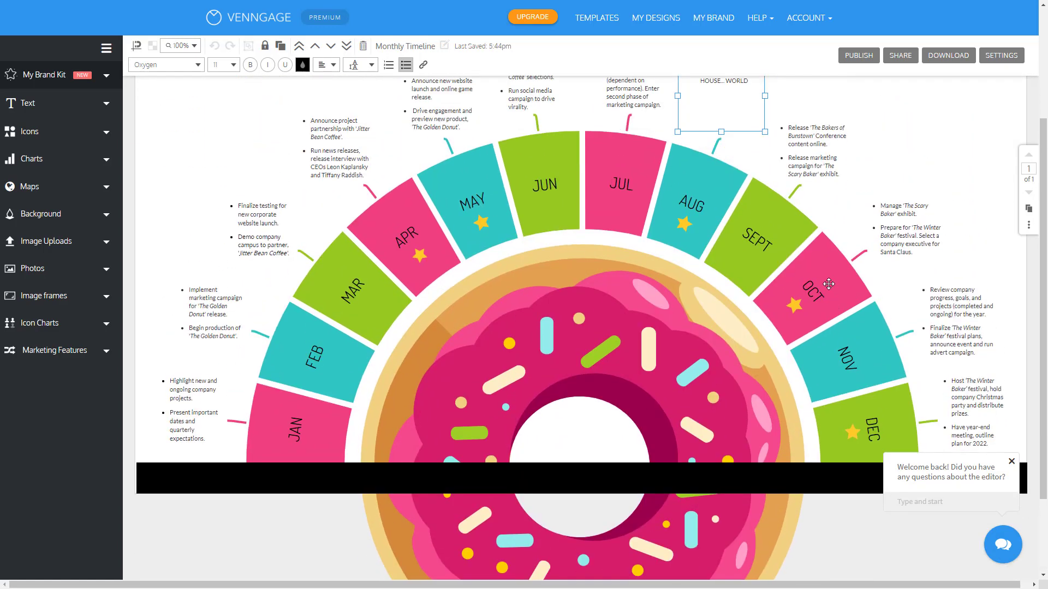
Select the MAY star and browse the Lines & Borders, Academic & Business, Animals and Household icons
double_click(471, 208)
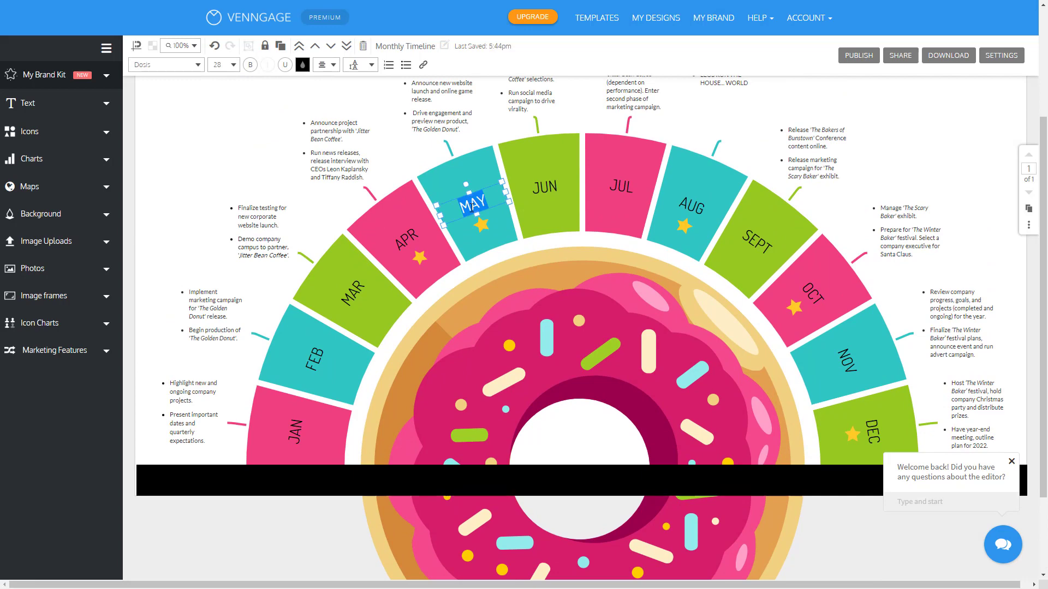
click(480, 224)
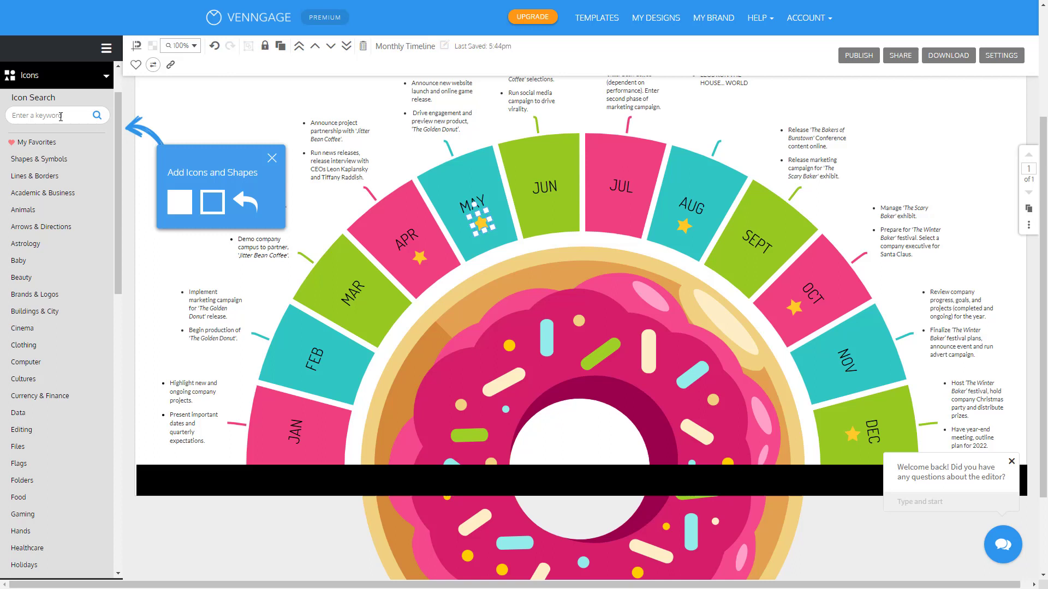
click(57, 175)
click(49, 254)
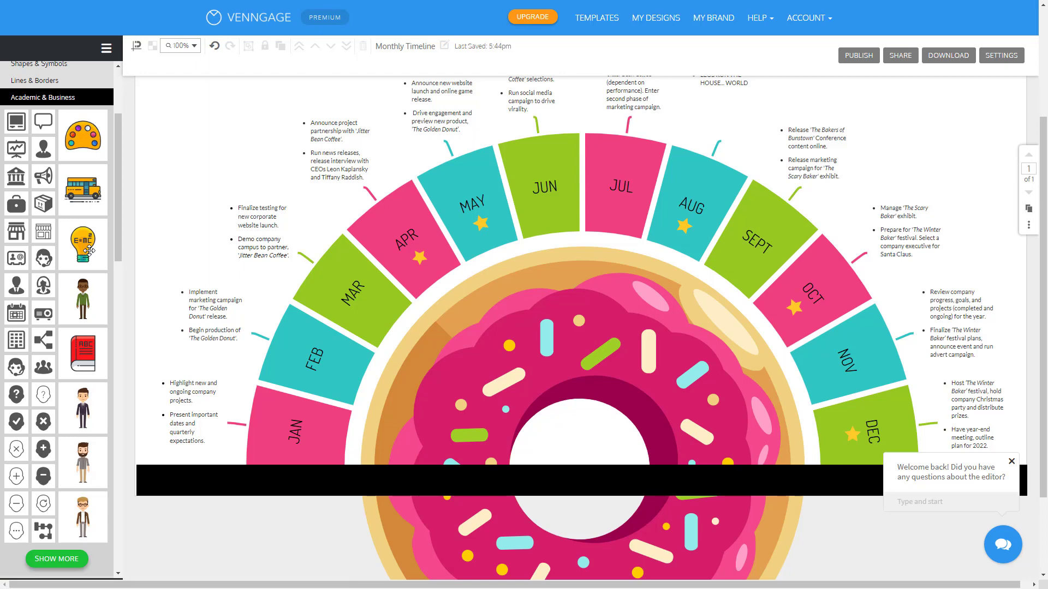
scroll(88, 250, down, 6)
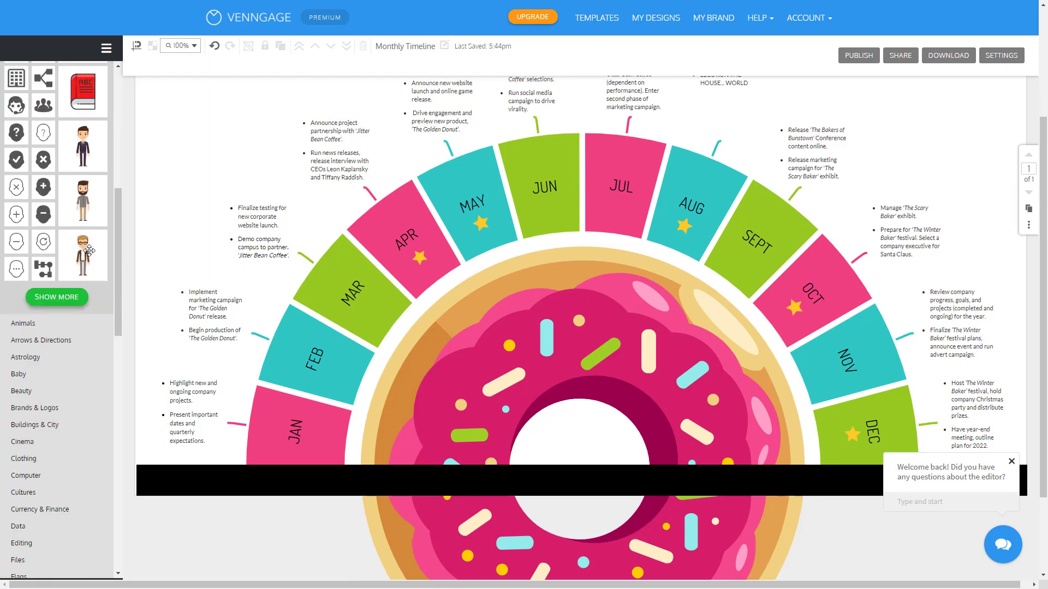
click(88, 254)
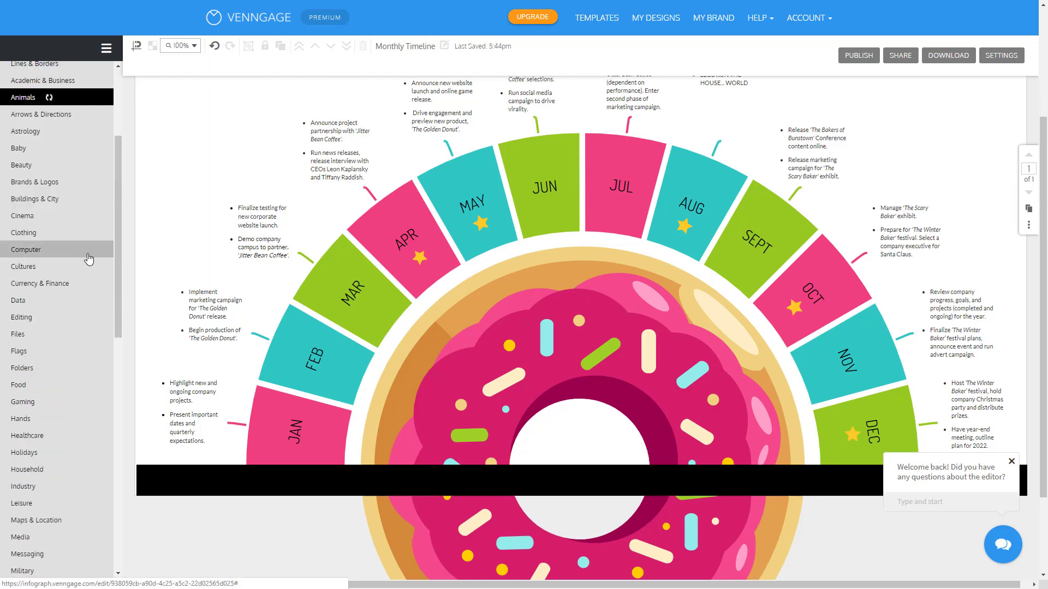
scroll(84, 261, down, 6)
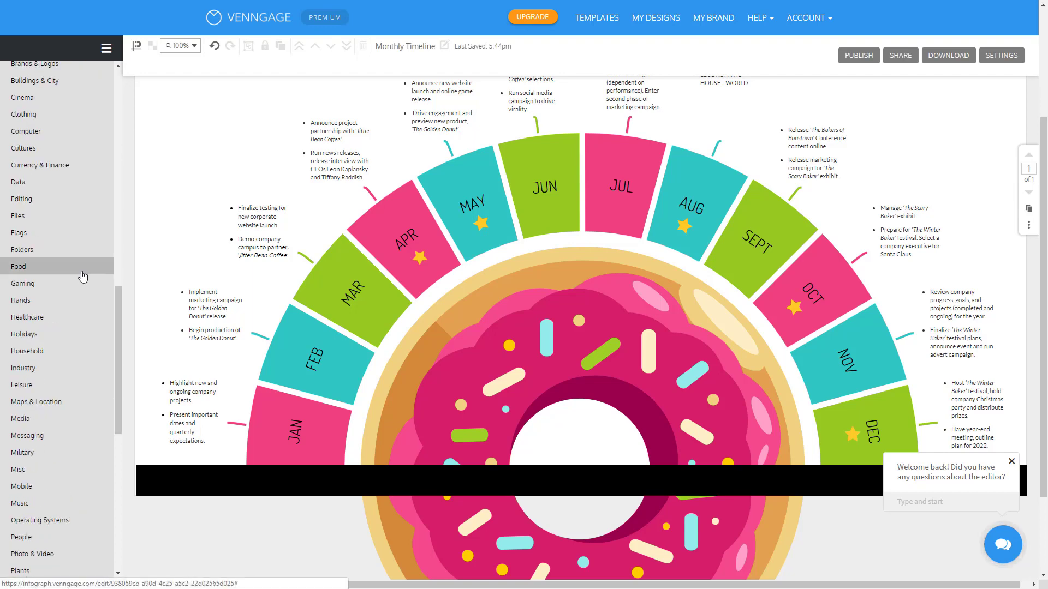
click(56, 351)
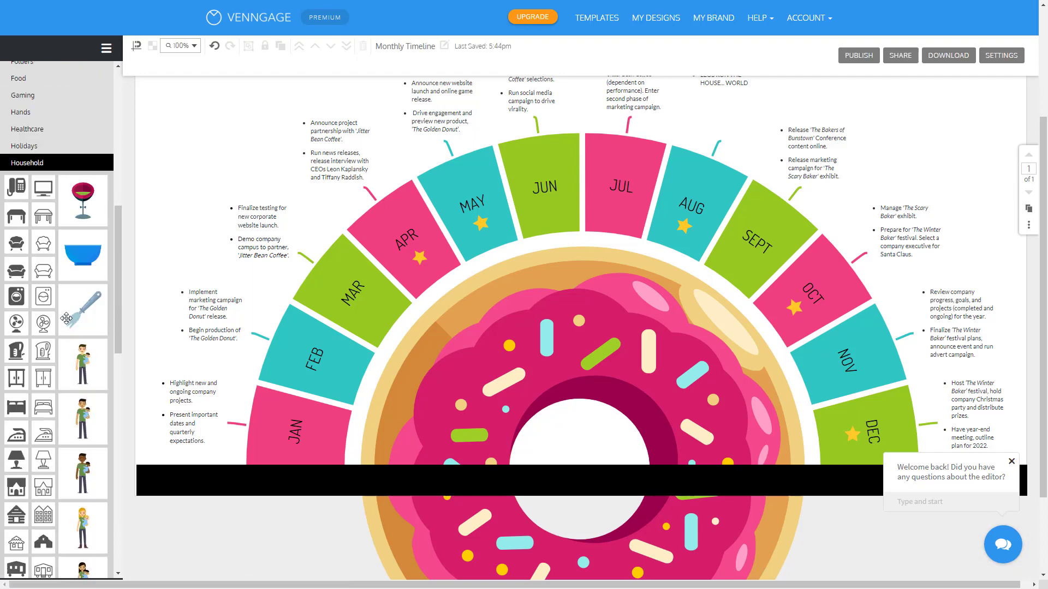
scroll(66, 318, down, 6)
scroll(67, 324, up, 10)
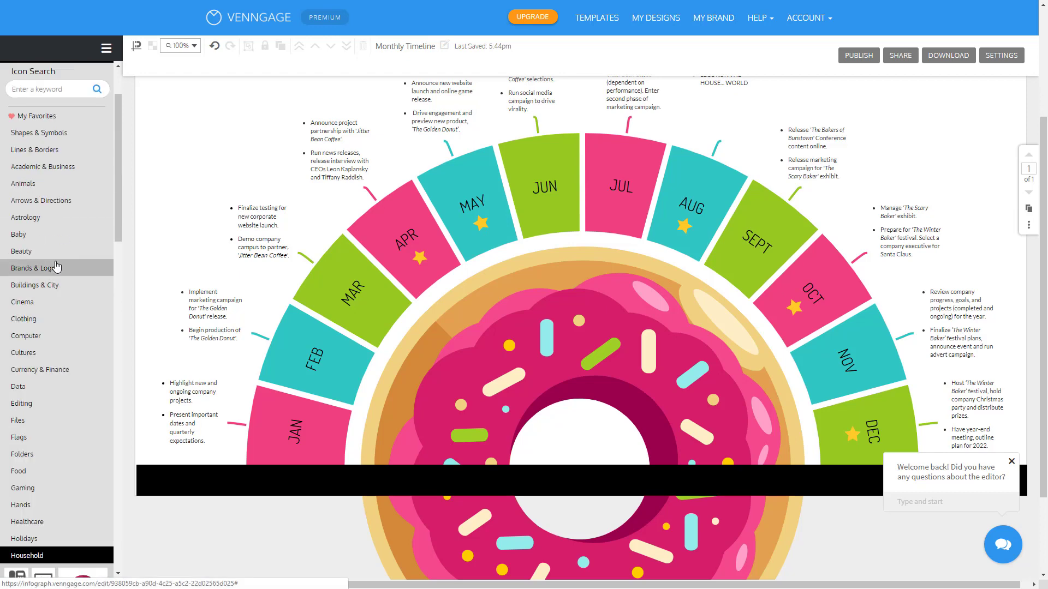
Search icons for 'coffee', drop a coffee-cup icon on AUG and shrink it to fit inside
click(47, 171)
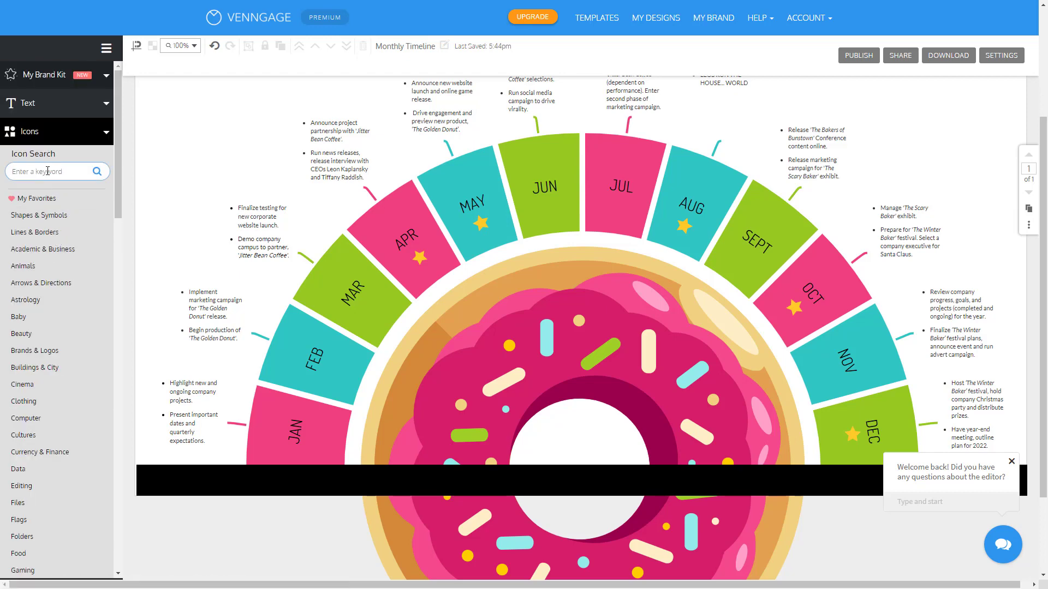
text(coffee)
key(Return)
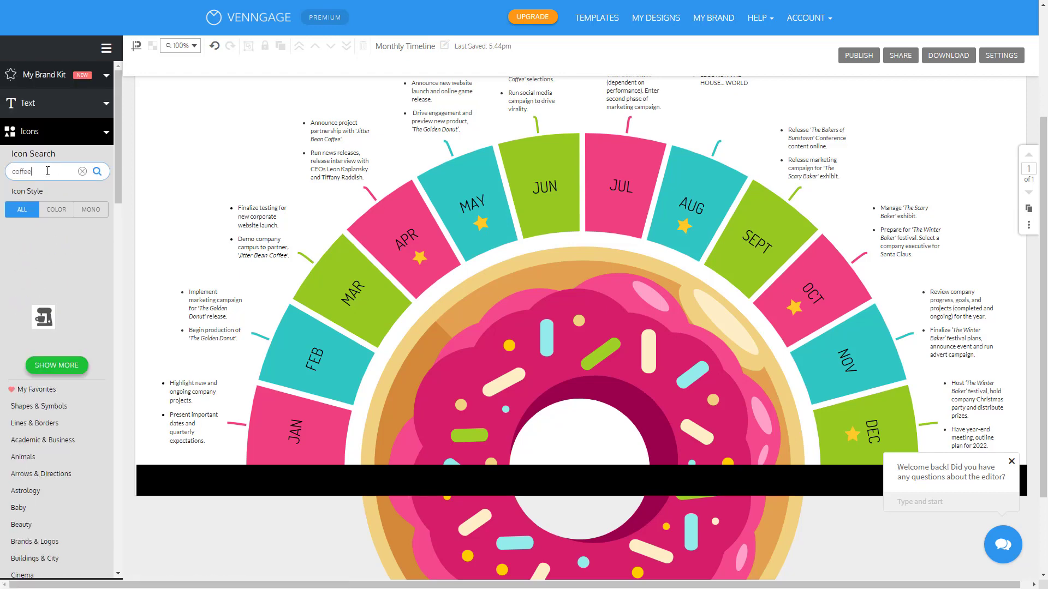
scroll(60, 408, down, 1)
scroll(61, 408, down, 1)
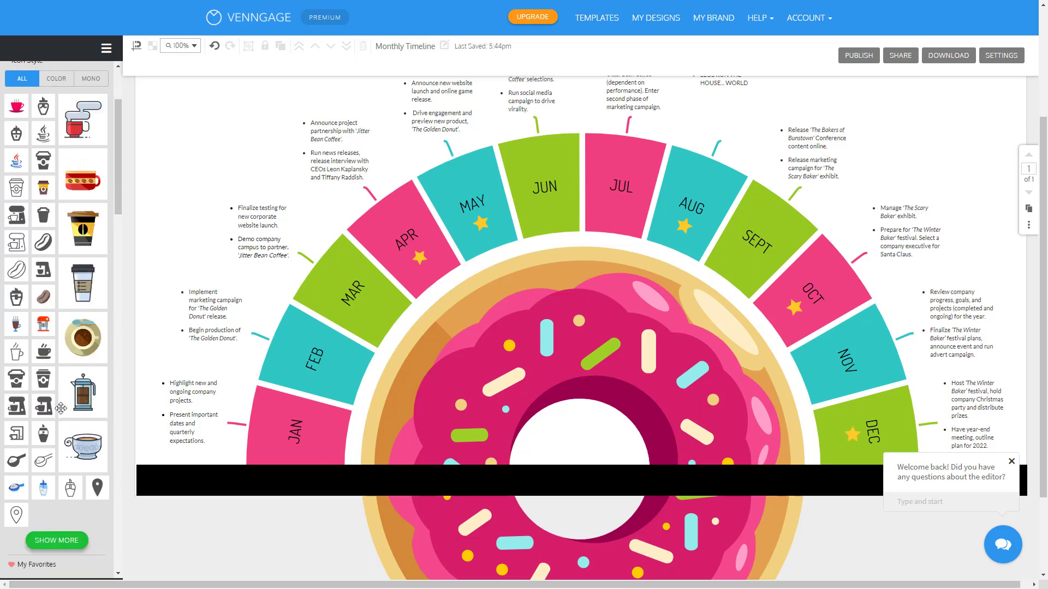
drag(44, 210, 687, 225)
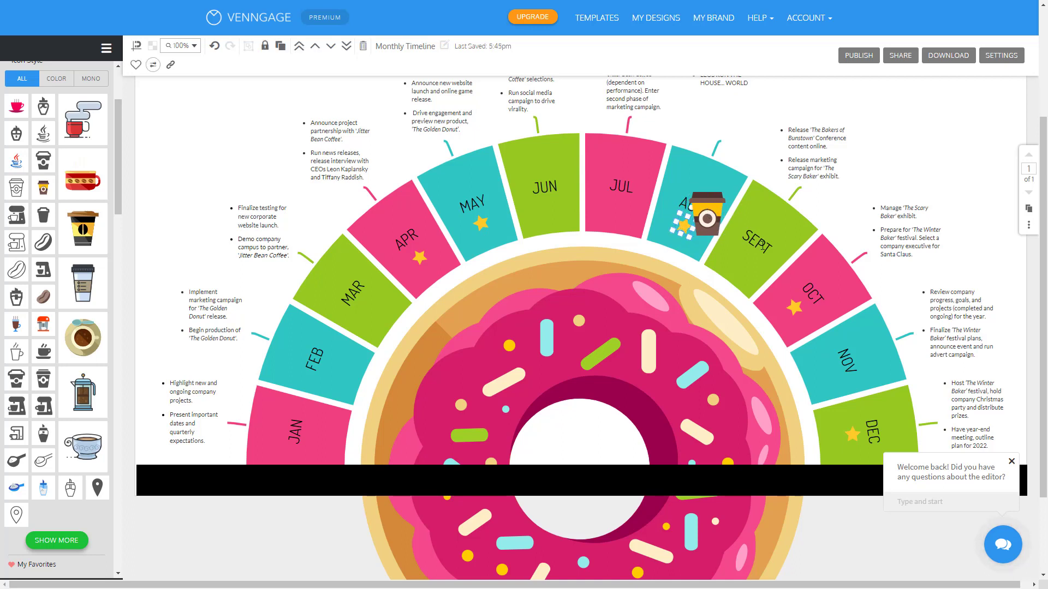
click(710, 224)
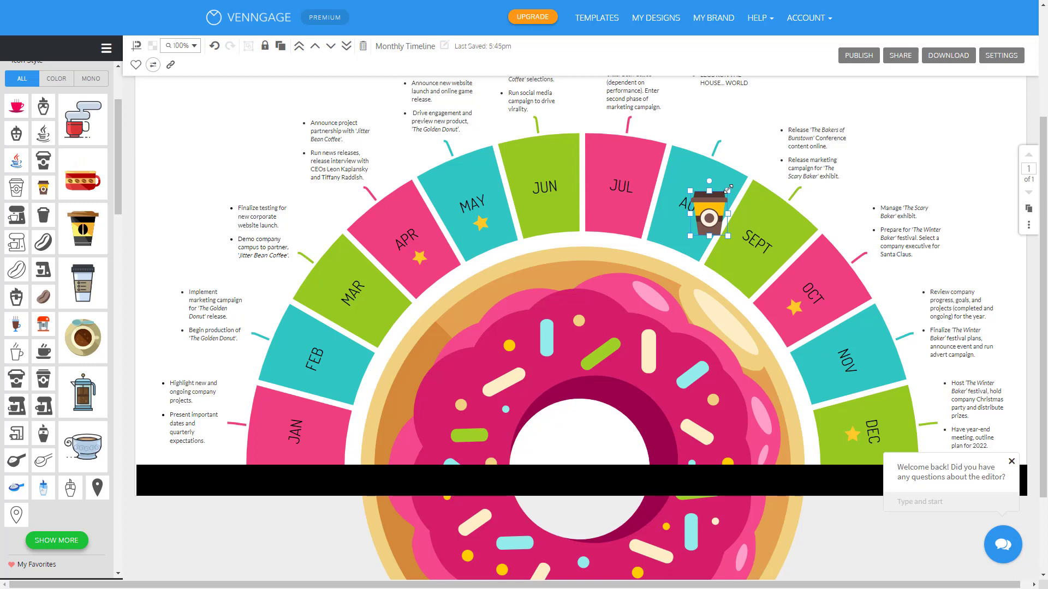
drag(728, 188, 684, 227)
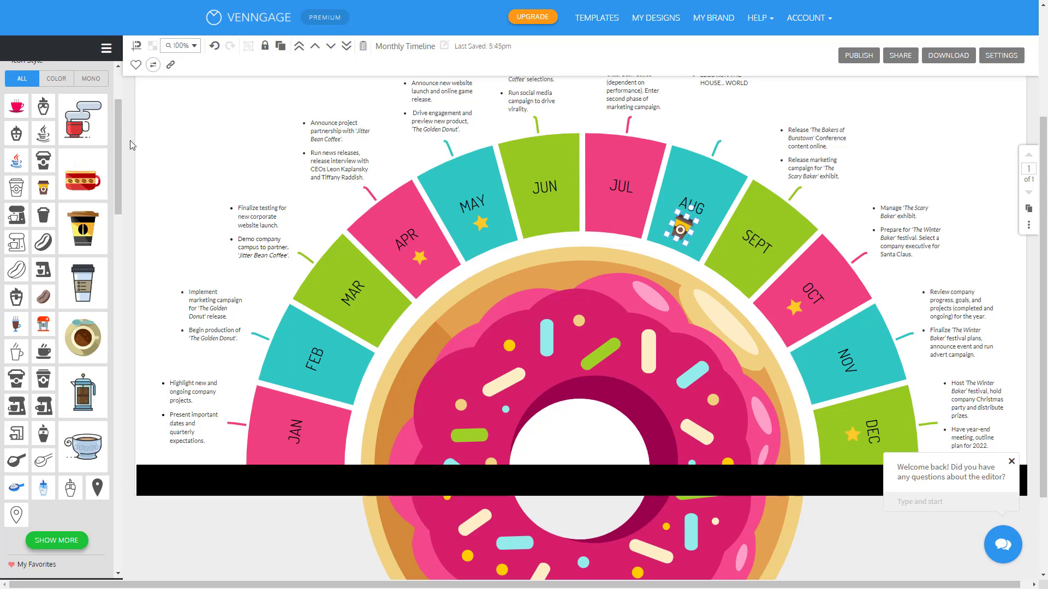
Duplicate the AUG coffee icon into the MAY segment and delete MAY's star
click(53, 79)
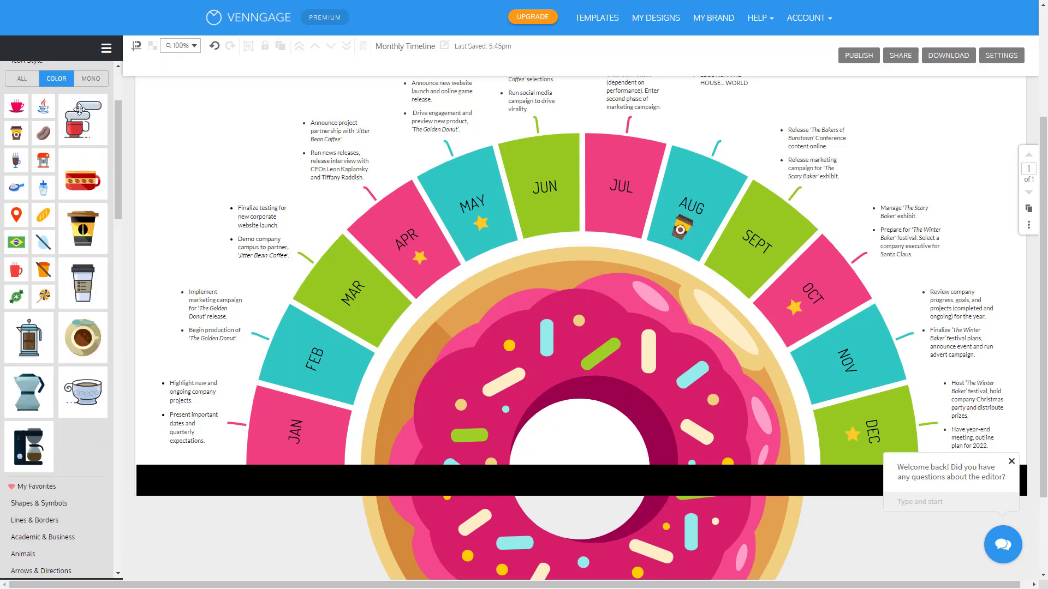
click(683, 224)
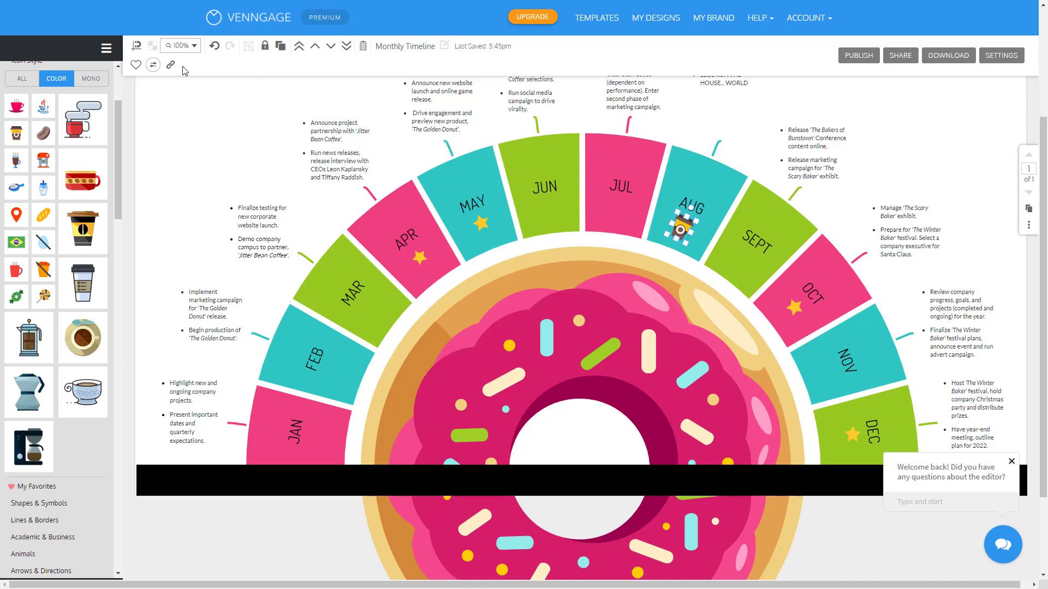
click(283, 50)
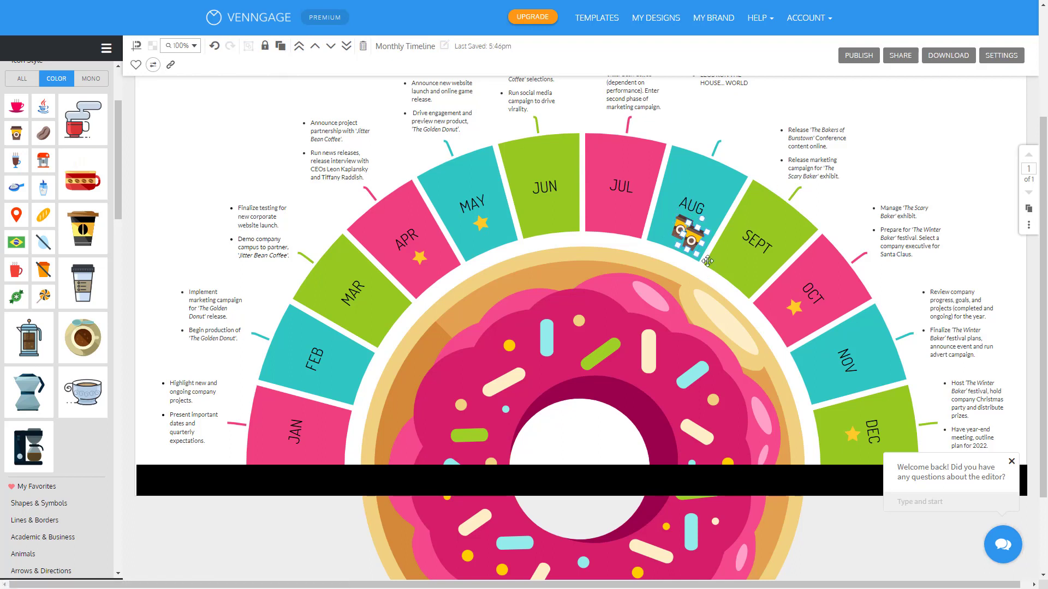
drag(694, 241, 471, 212)
click(481, 224)
key(Delete)
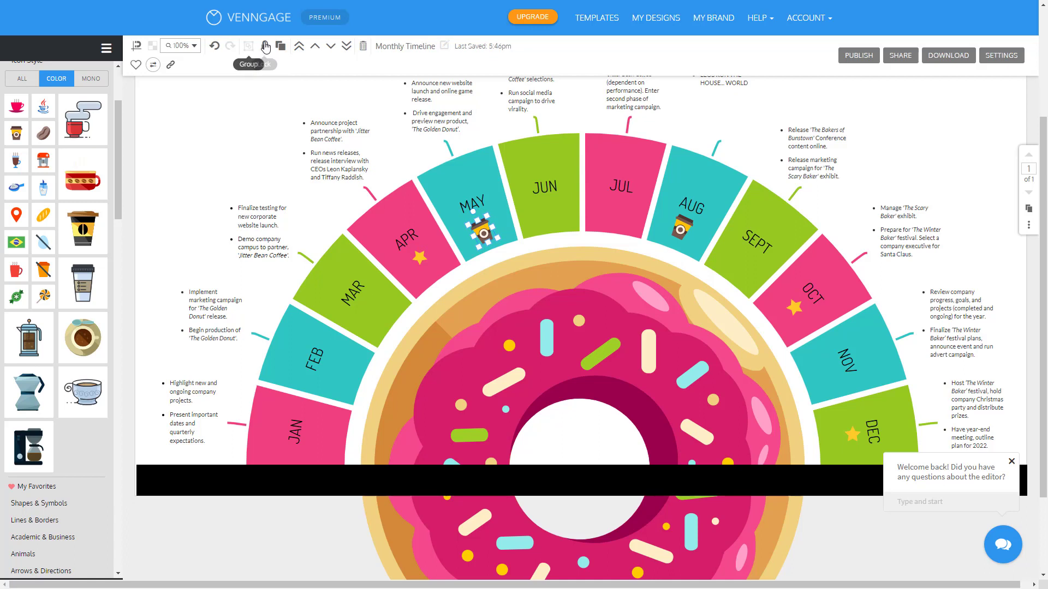
Retitle the design 'NSC Timeline' and zoom the canvas out to 60%
click(409, 48)
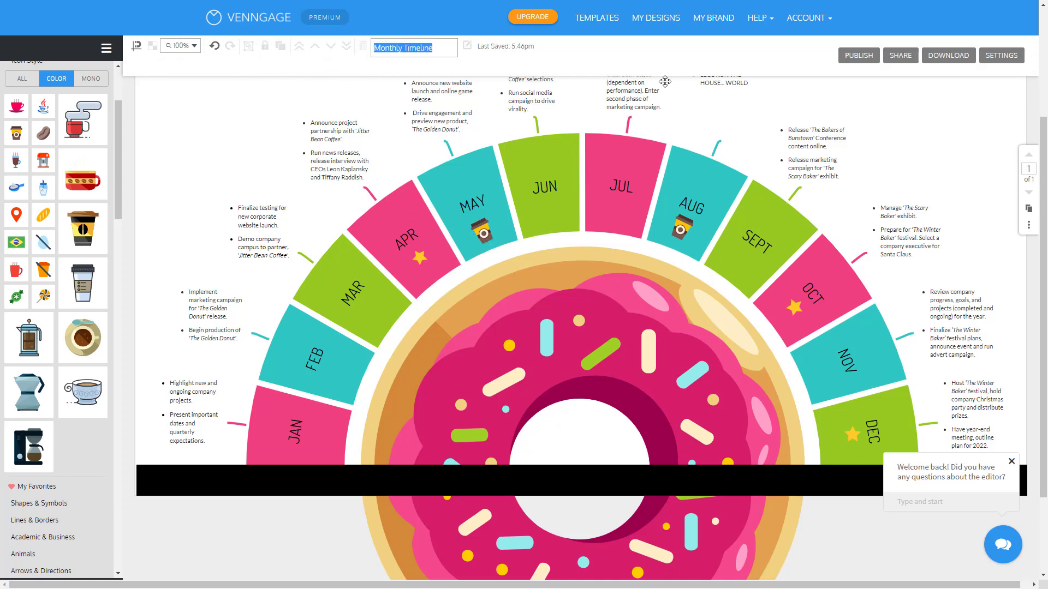
text(NSC)
key(Return)
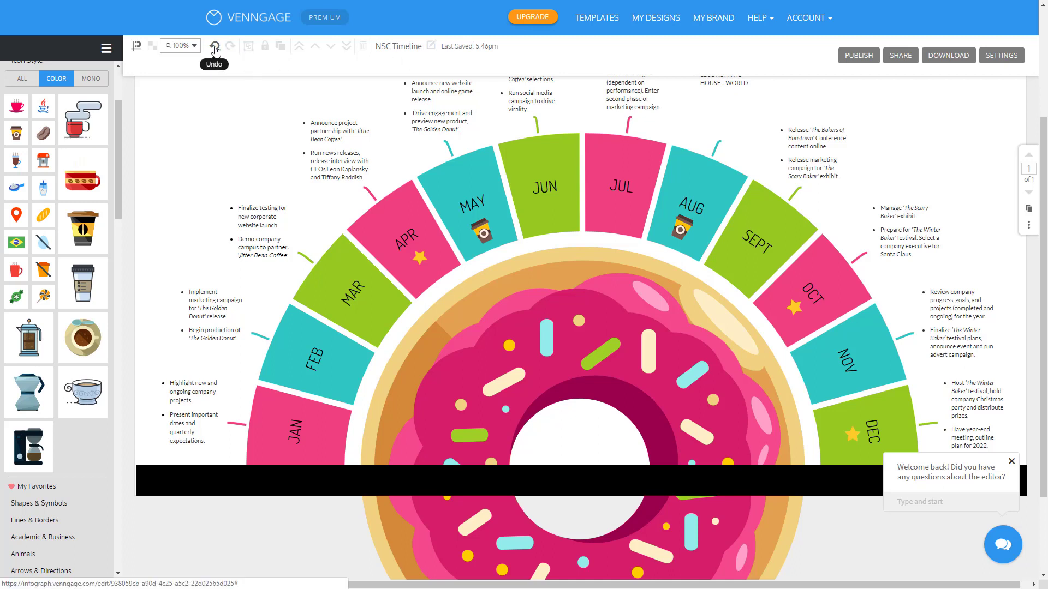
click(185, 45)
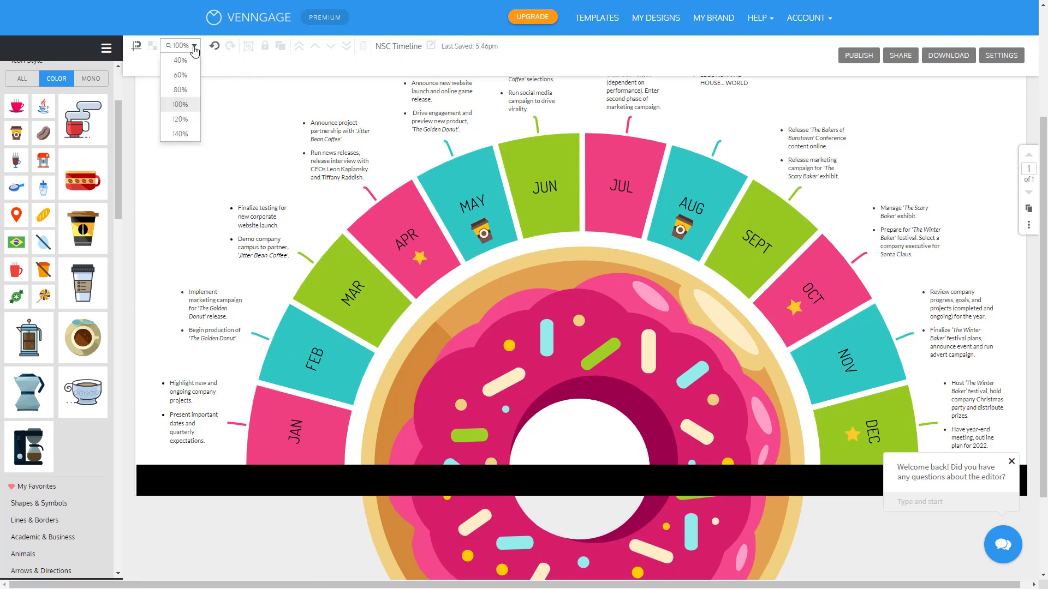
click(180, 76)
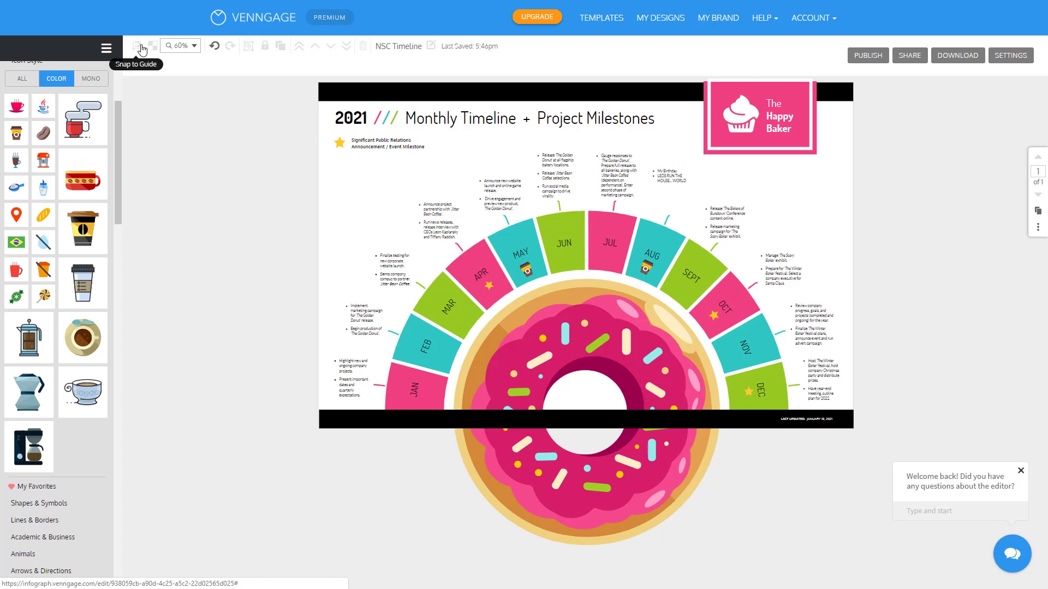
Nudge the MAY coffee icon, toggle Snap to Guide, bring it to front and mirror it
click(528, 269)
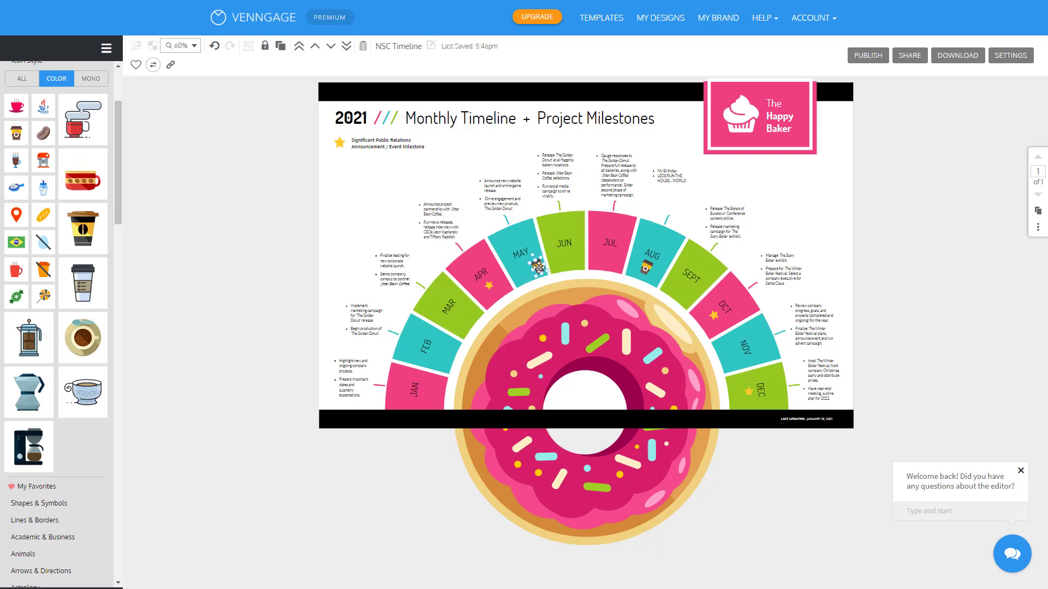
drag(537, 268, 526, 269)
click(136, 46)
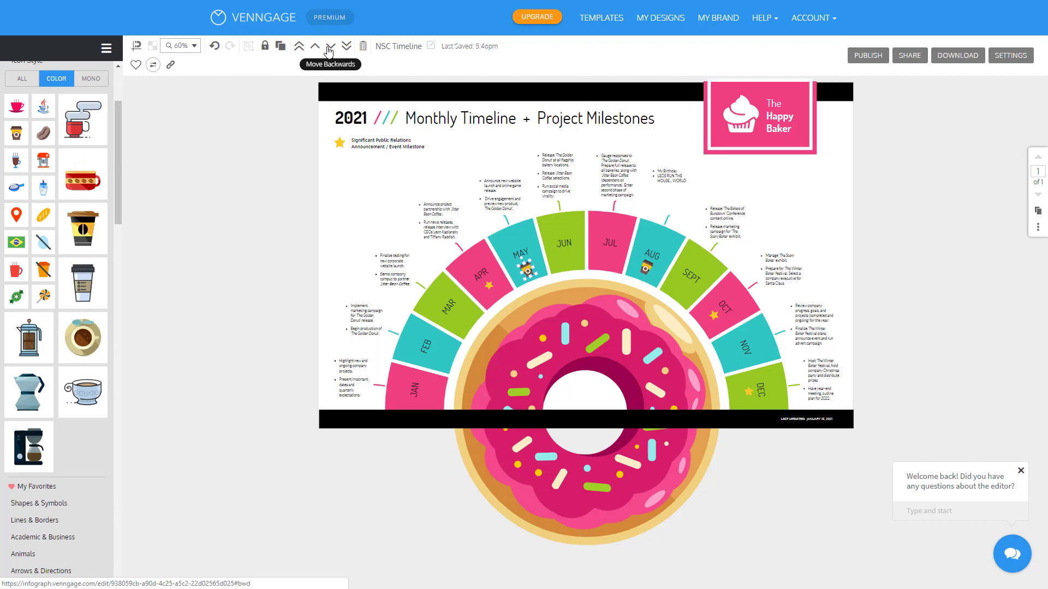
click(250, 293)
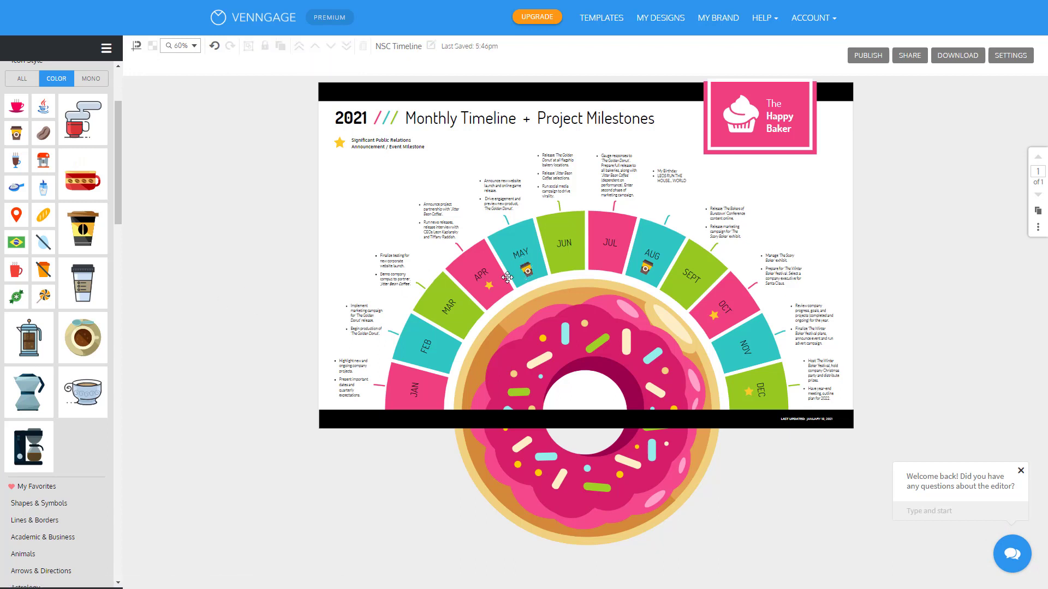
click(530, 273)
click(348, 47)
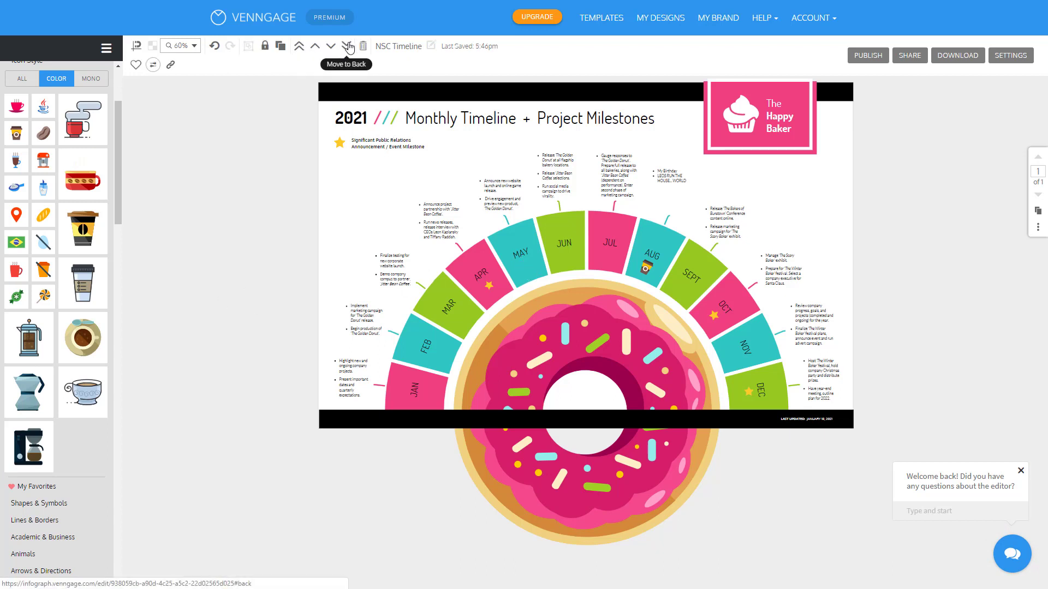
click(300, 47)
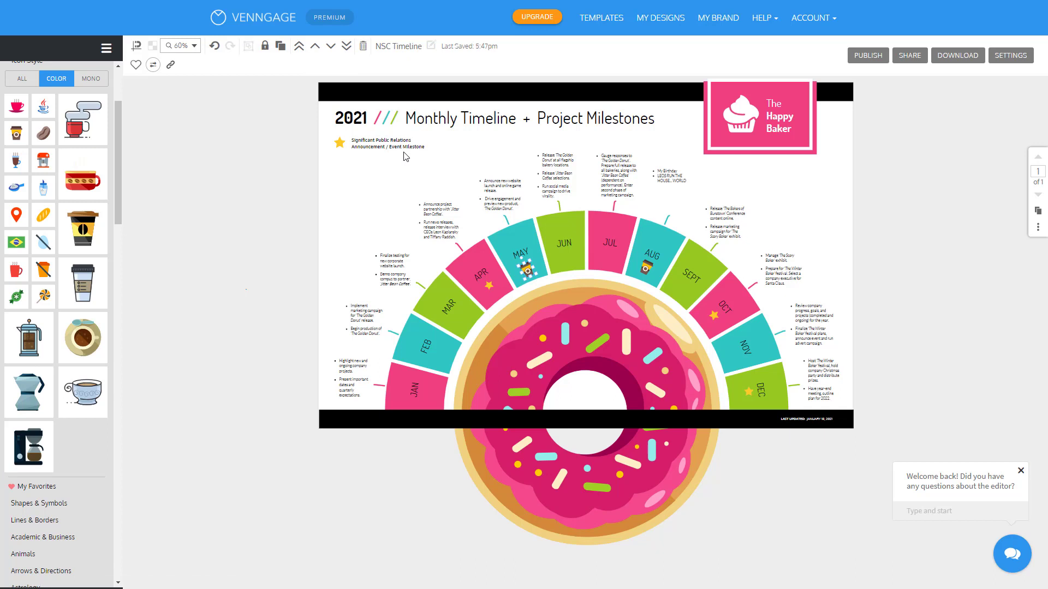
click(154, 65)
Change the logo text from The Happy Baker to 'Socially Nina' on two lines
double_click(774, 110)
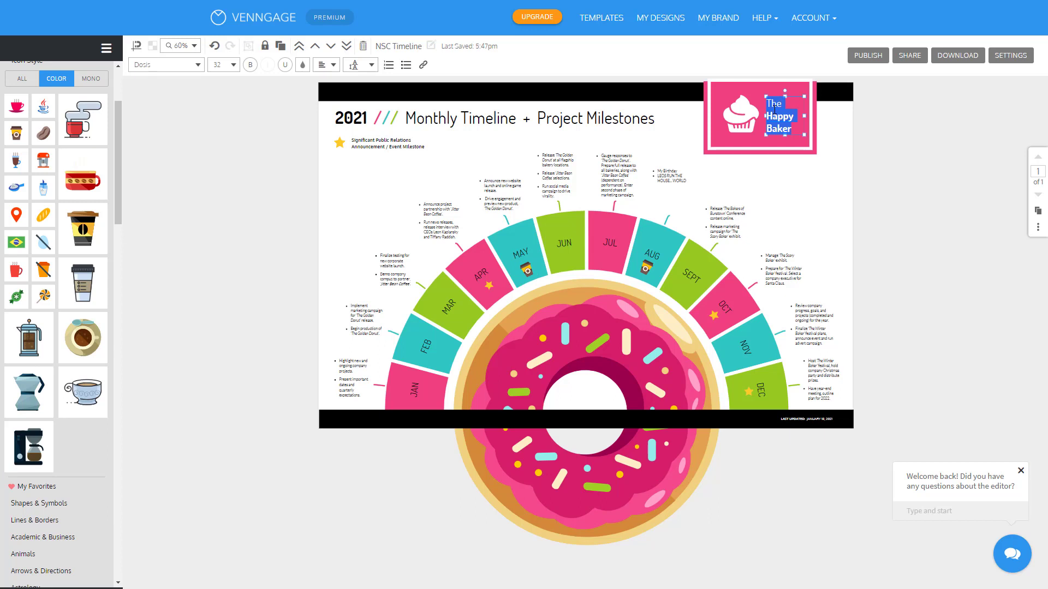
text(Sc)
text(ocially)
key(Return)
text(Nina)
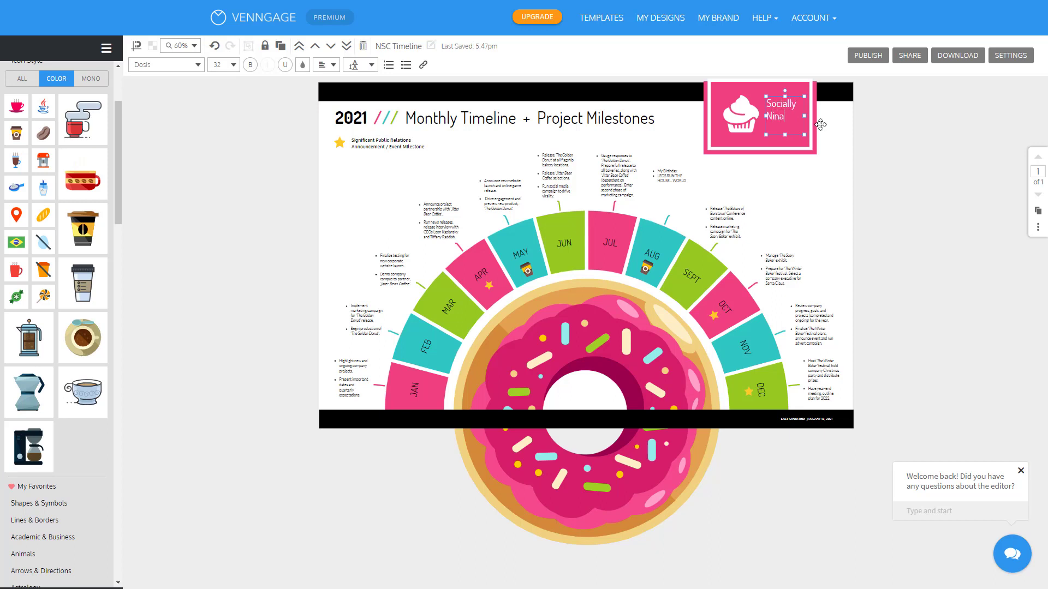
click(821, 124)
Nudge the logo box up and try a magenta cb1d88 border, then undo it
click(721, 97)
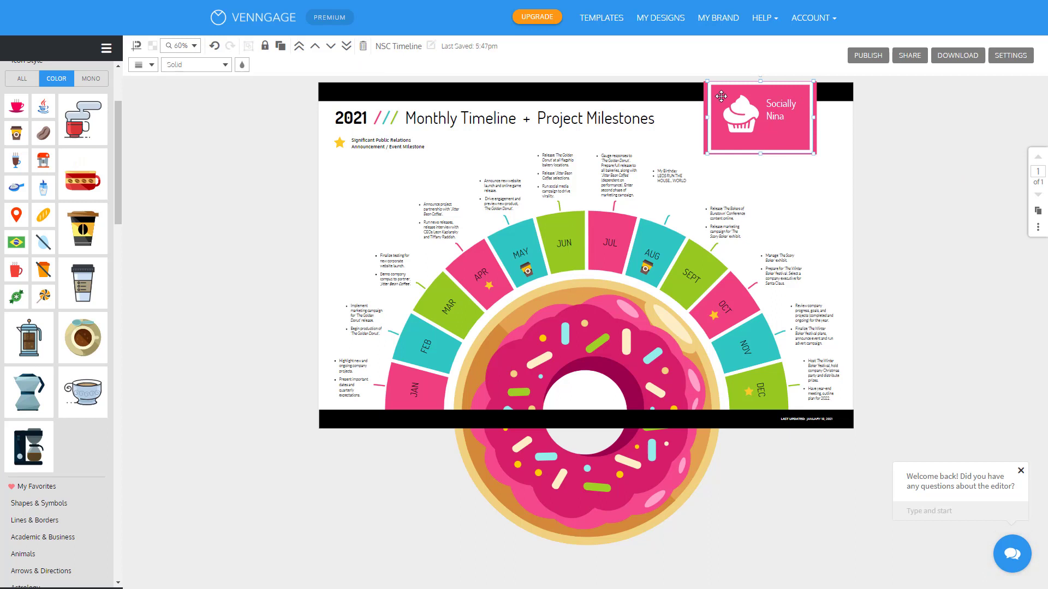
drag(722, 96, 721, 93)
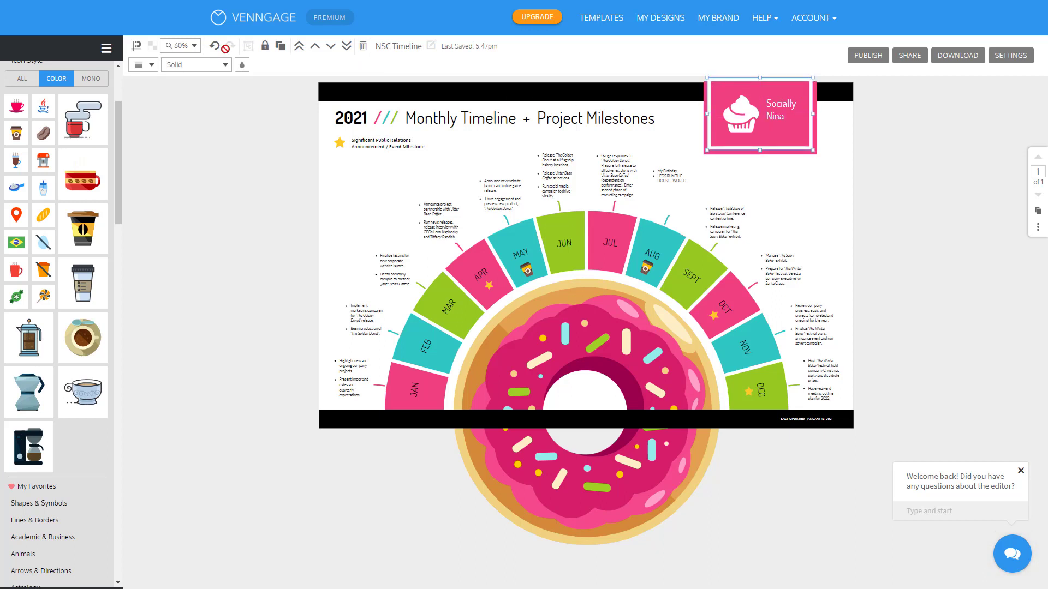
click(242, 65)
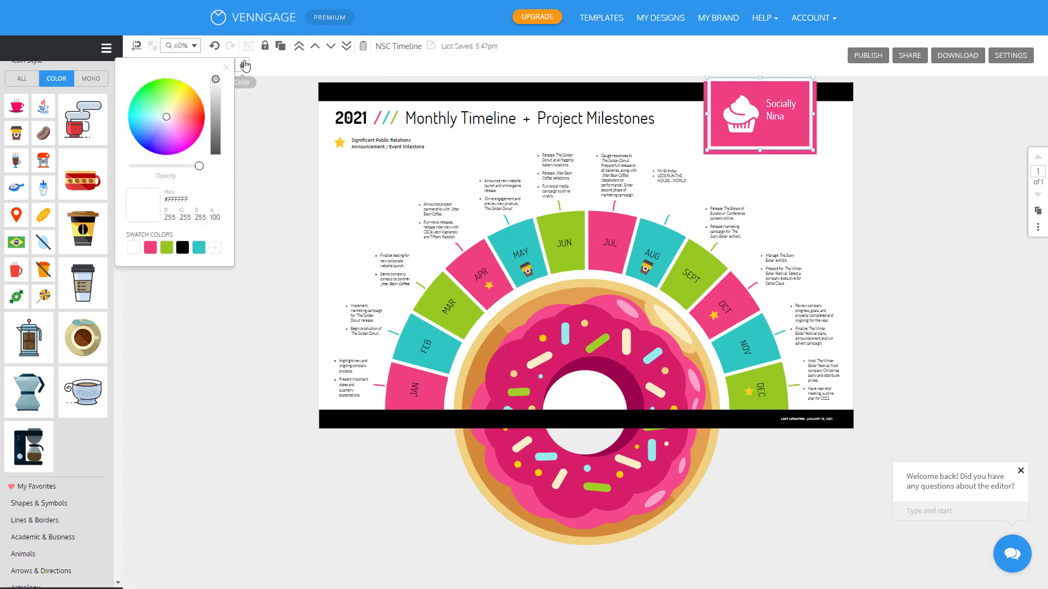
double_click(190, 200)
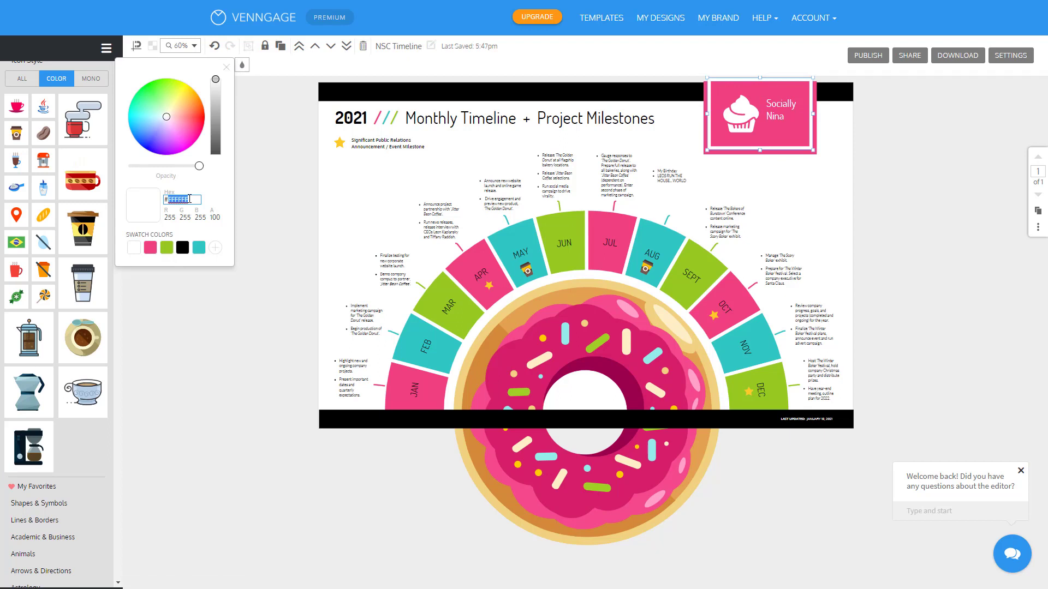
text(cb1d88)
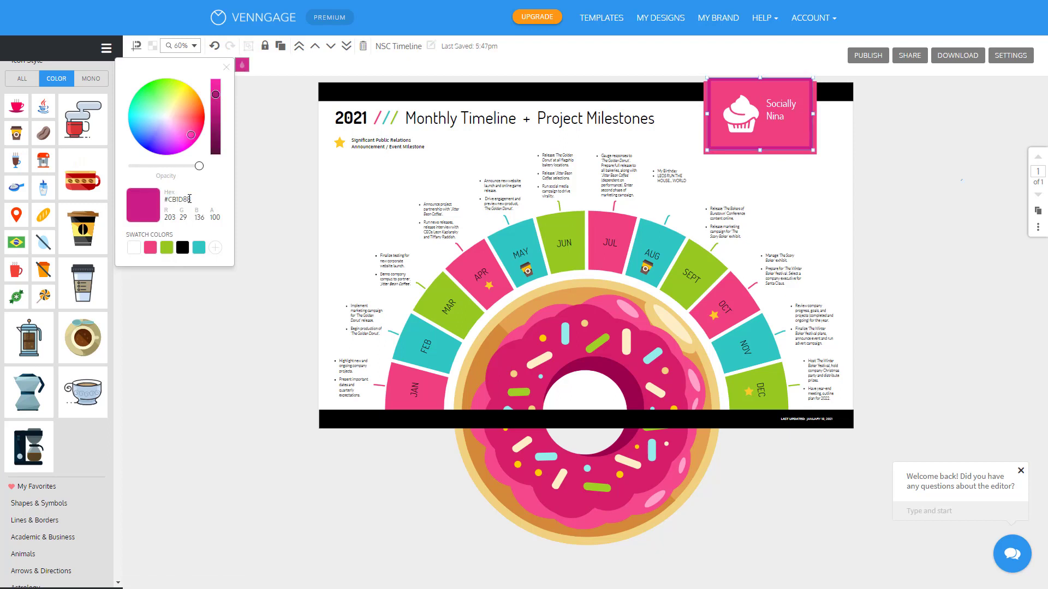
key(ctrl+z)
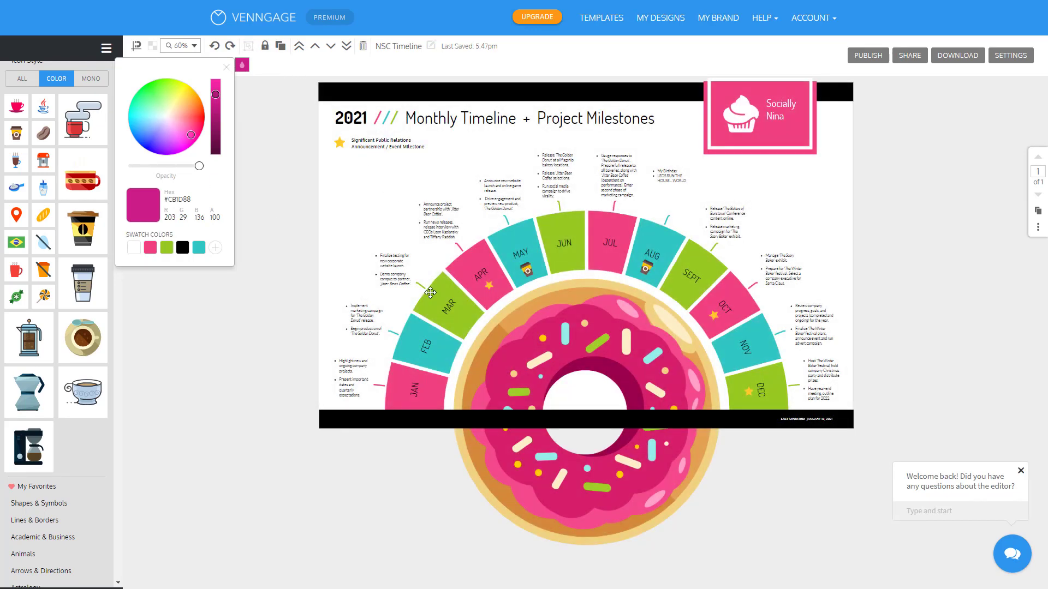
click(934, 208)
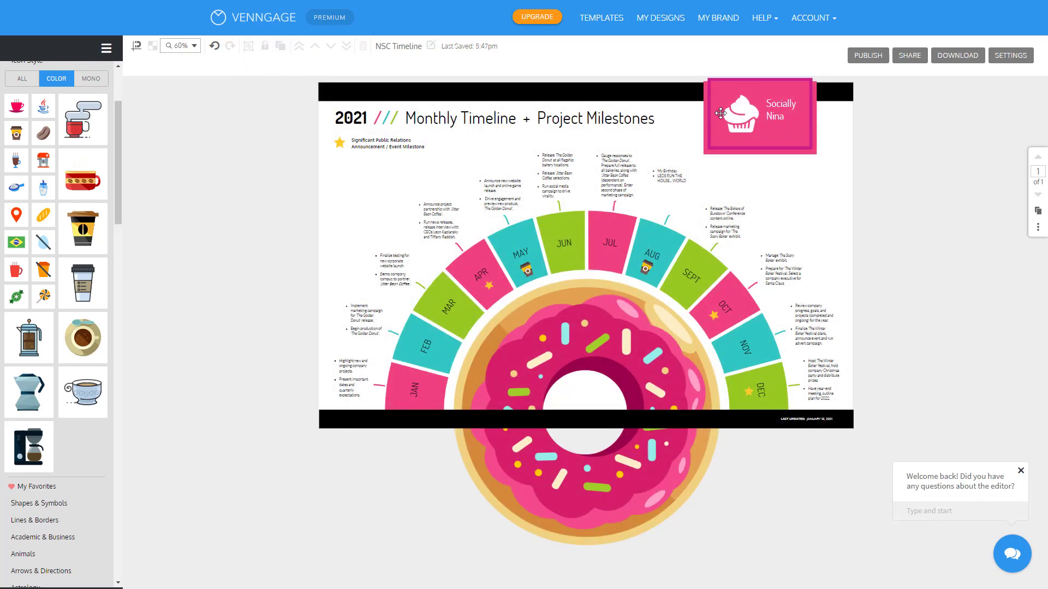
key(ctrl+z)
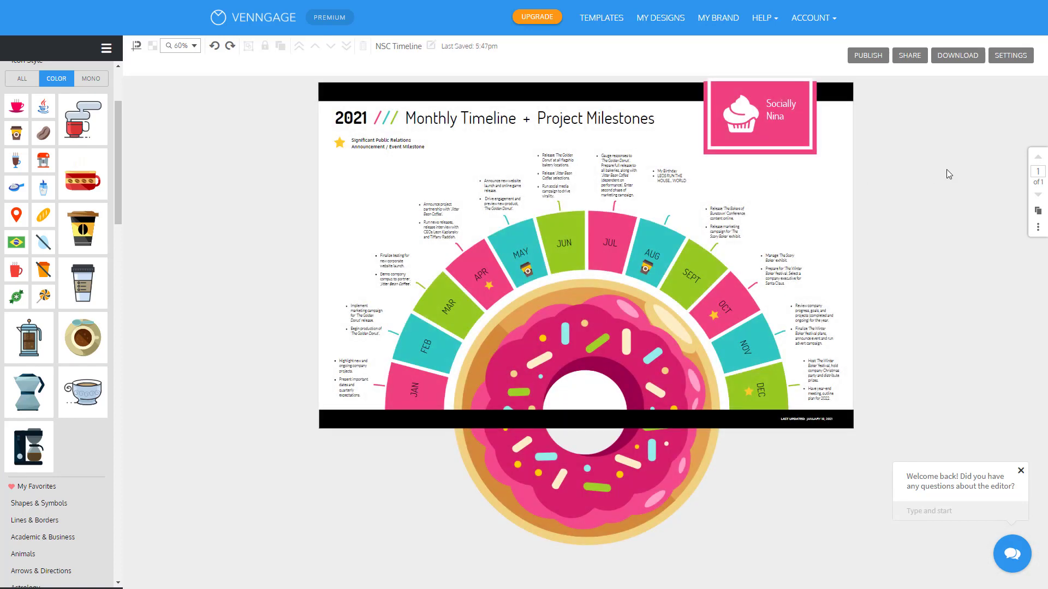
Pull the white frame out, fill the logo box magenta, then set the frame over the logo
click(728, 100)
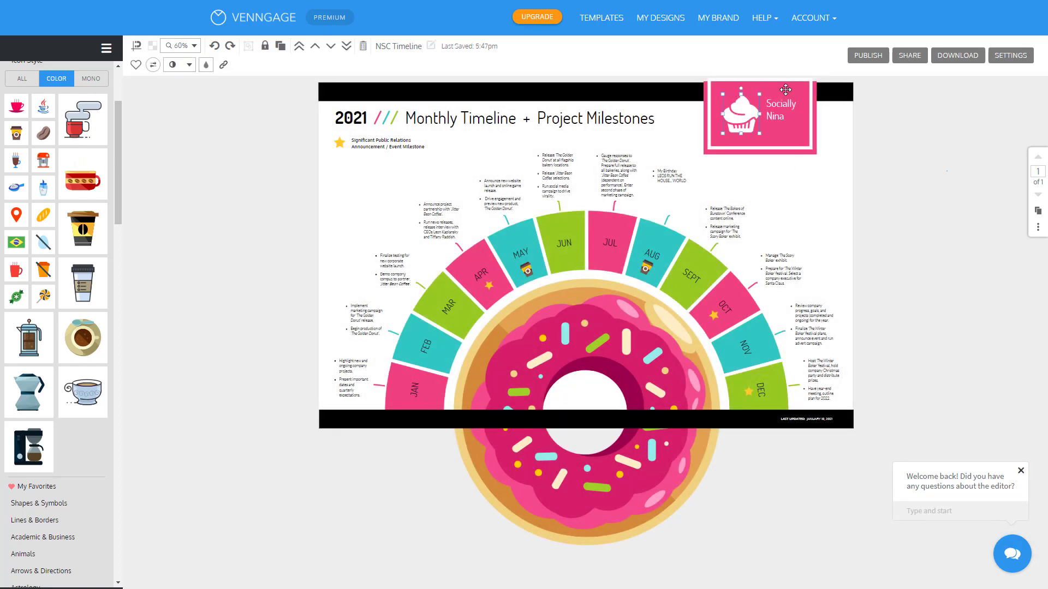
drag(786, 90, 920, 135)
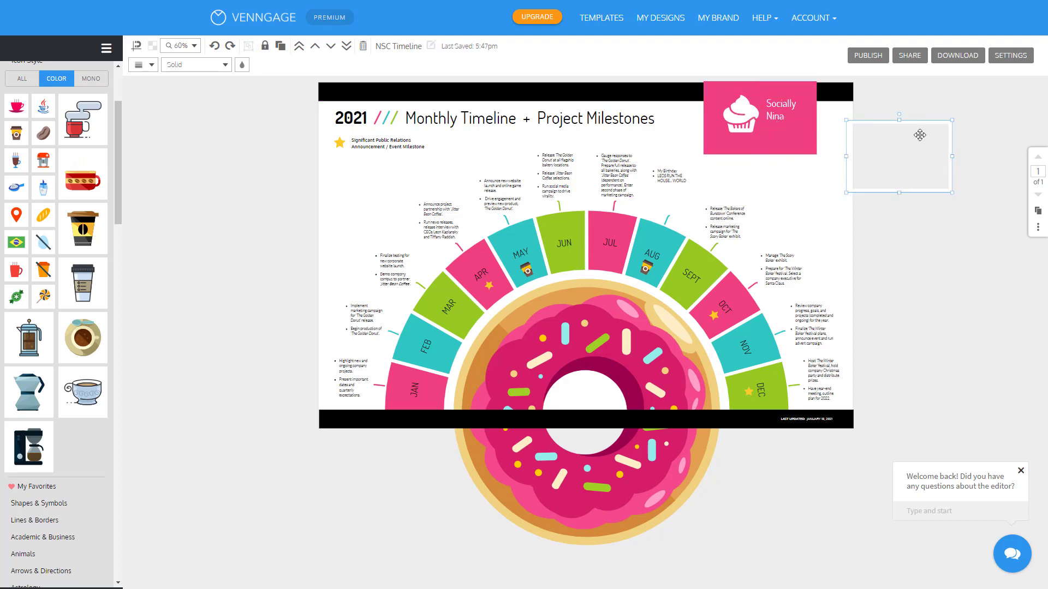
click(705, 94)
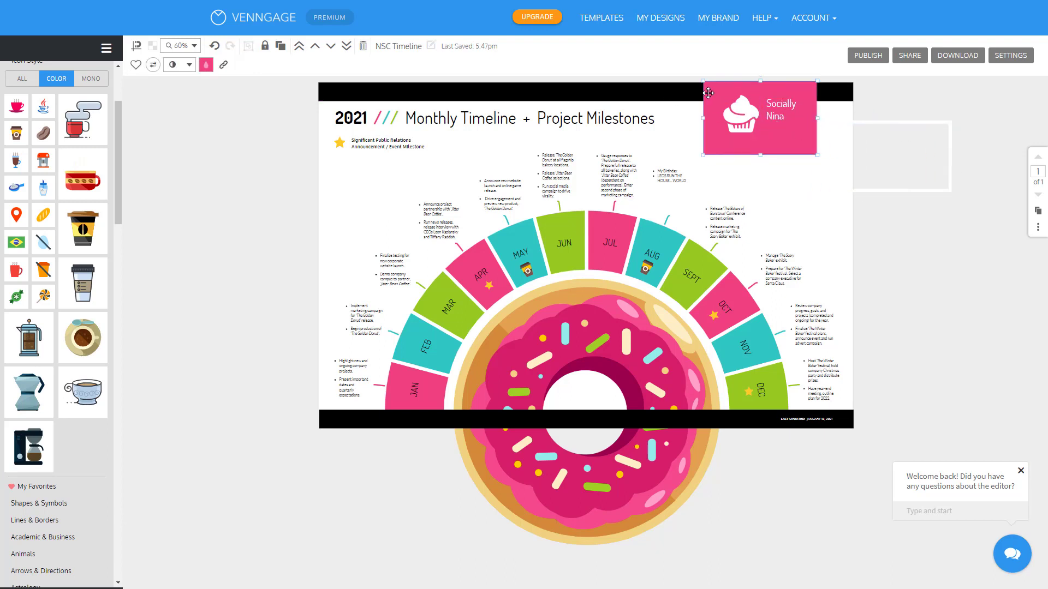
click(206, 67)
double_click(141, 200)
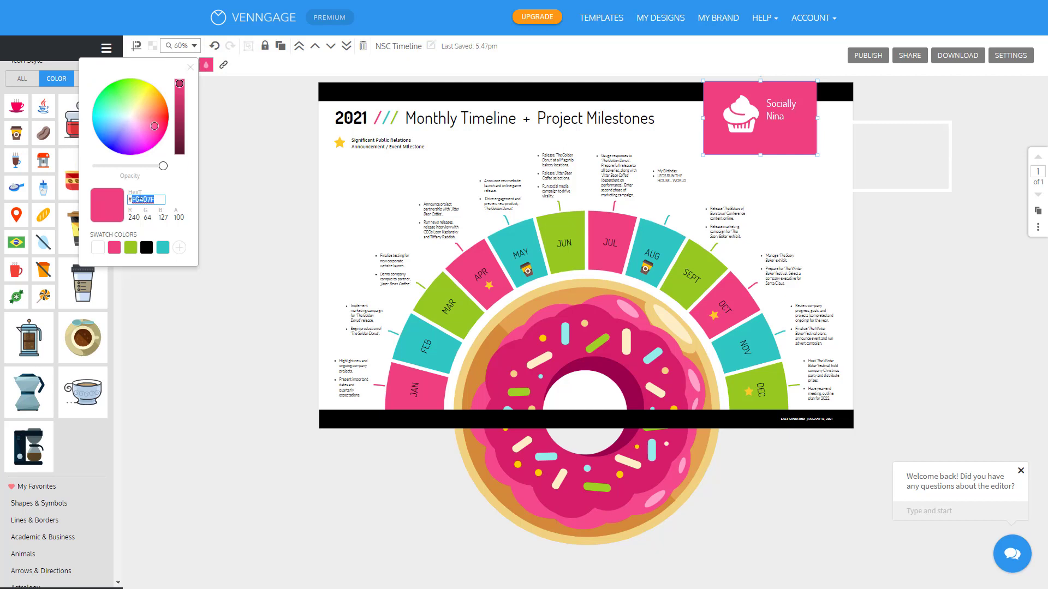
text(b1d8e)
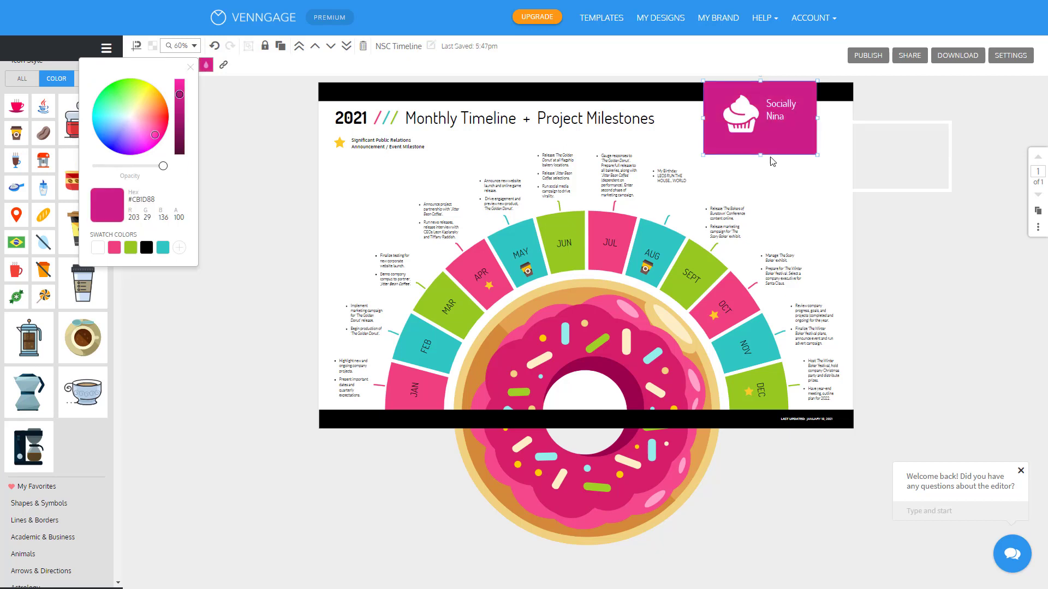
click(940, 191)
click(952, 147)
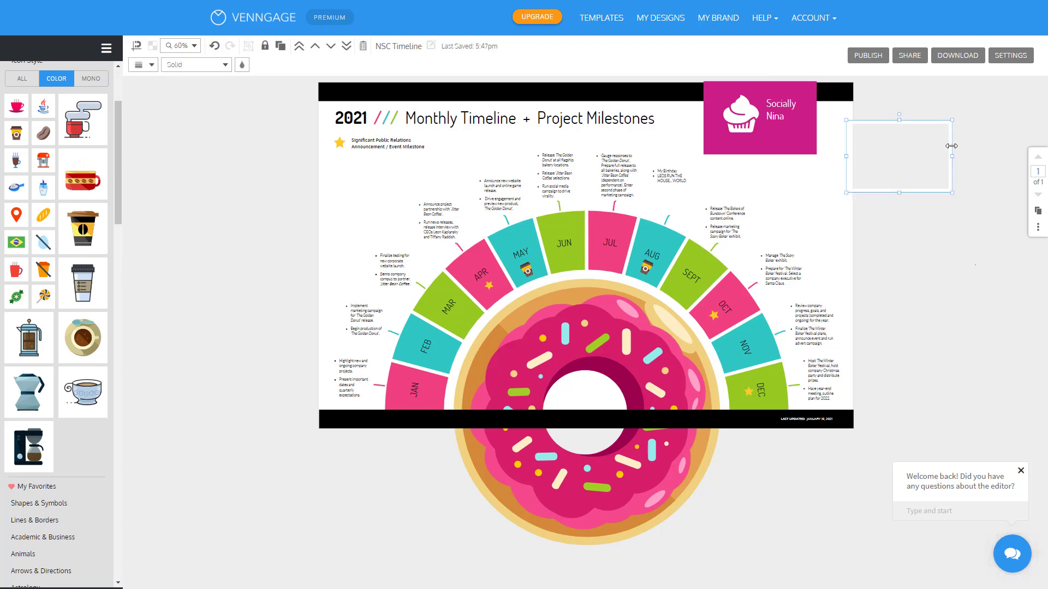
drag(914, 148, 757, 88)
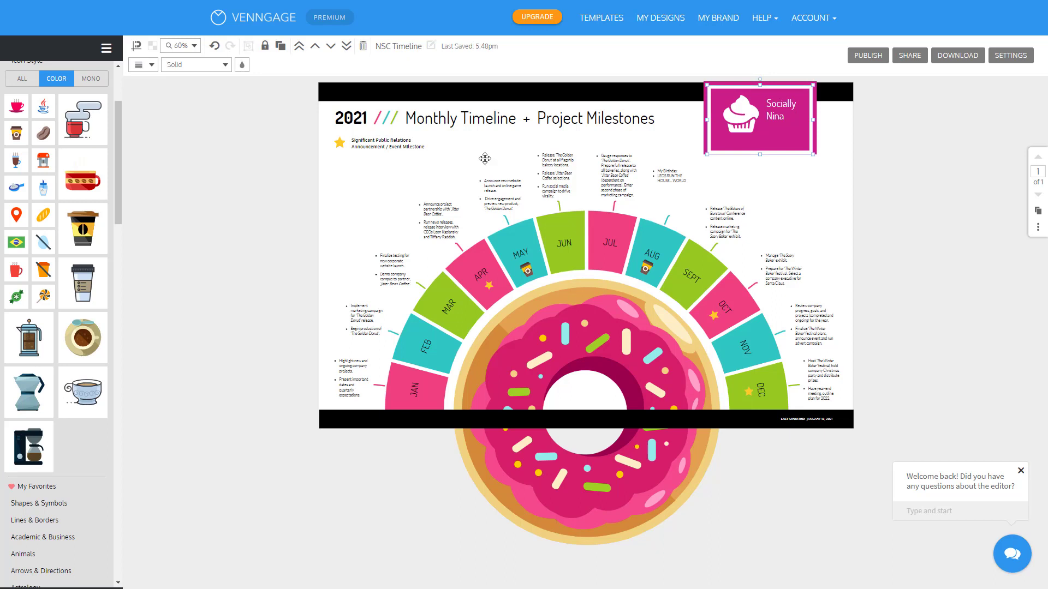
double_click(351, 125)
double_click(361, 116)
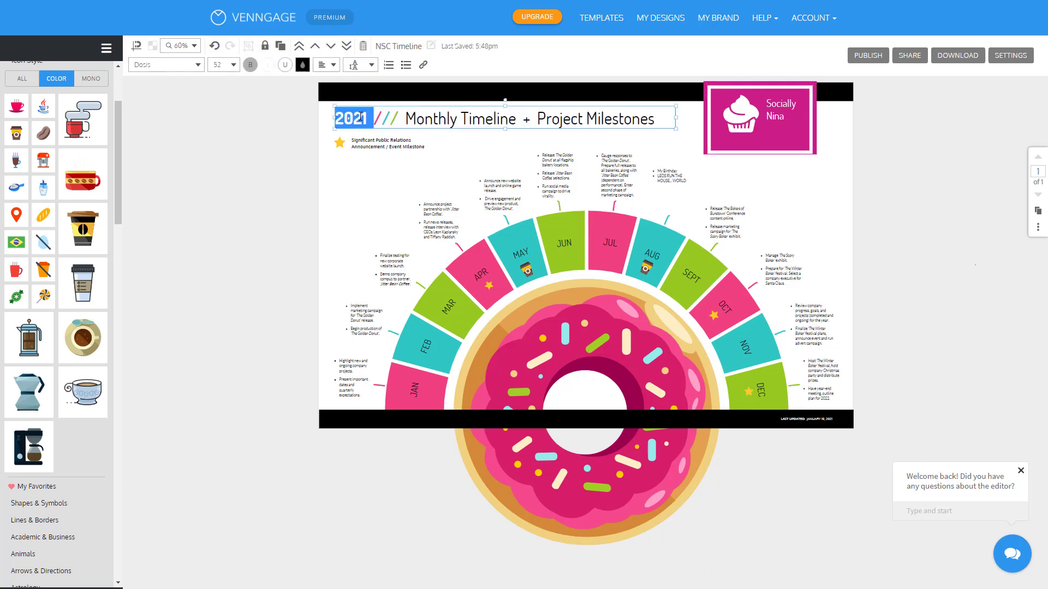
click(382, 119)
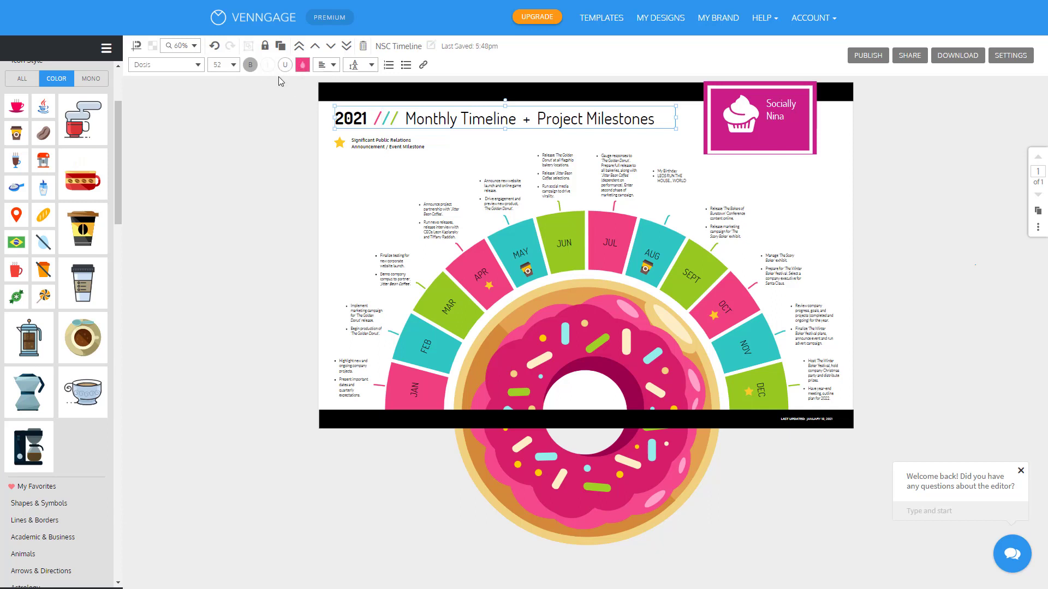
click(192, 67)
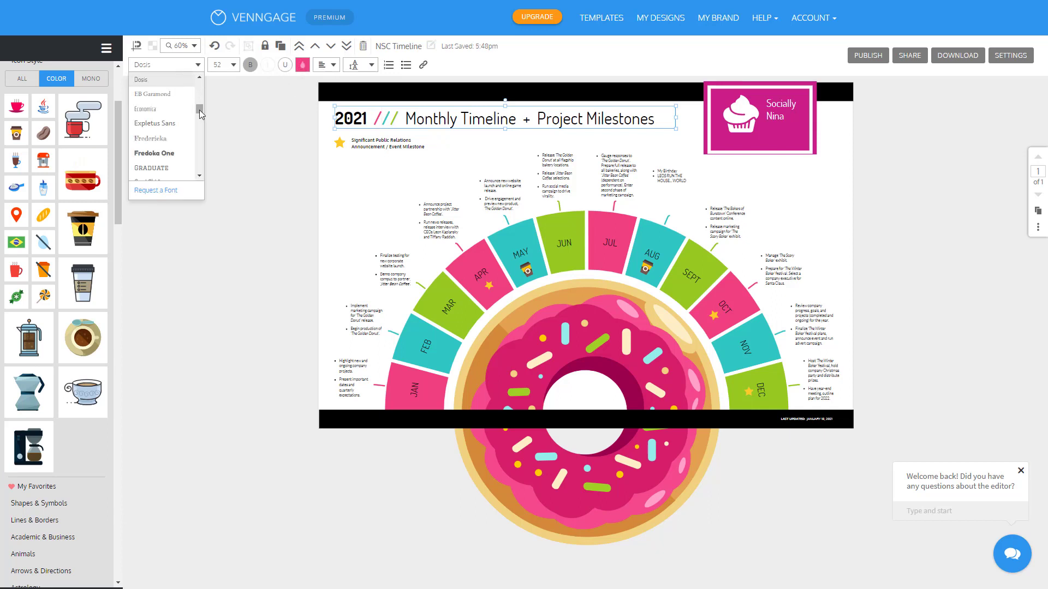
drag(199, 113, 201, 149)
click(169, 191)
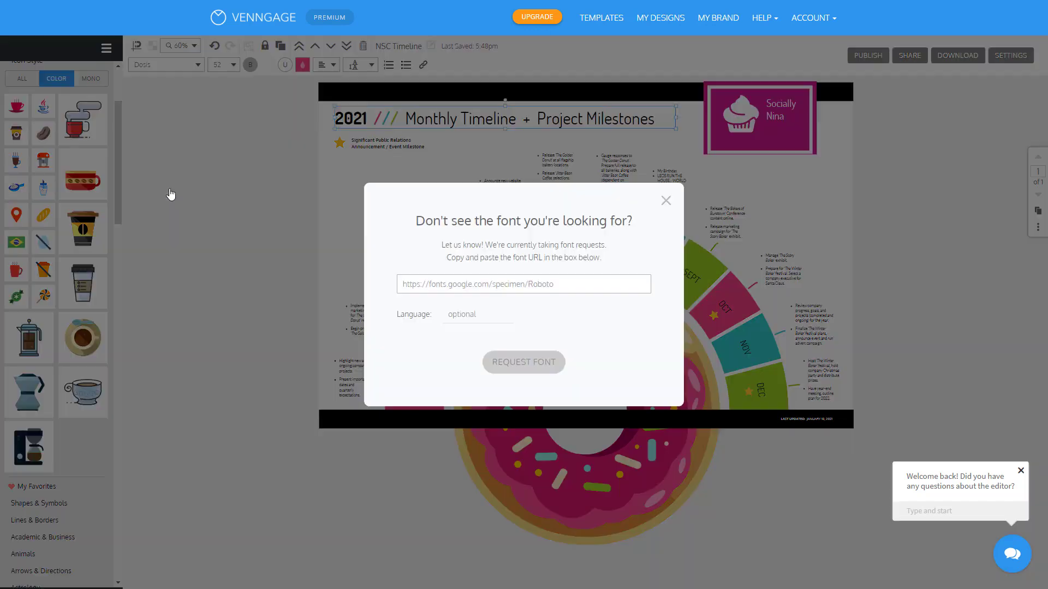
click(585, 284)
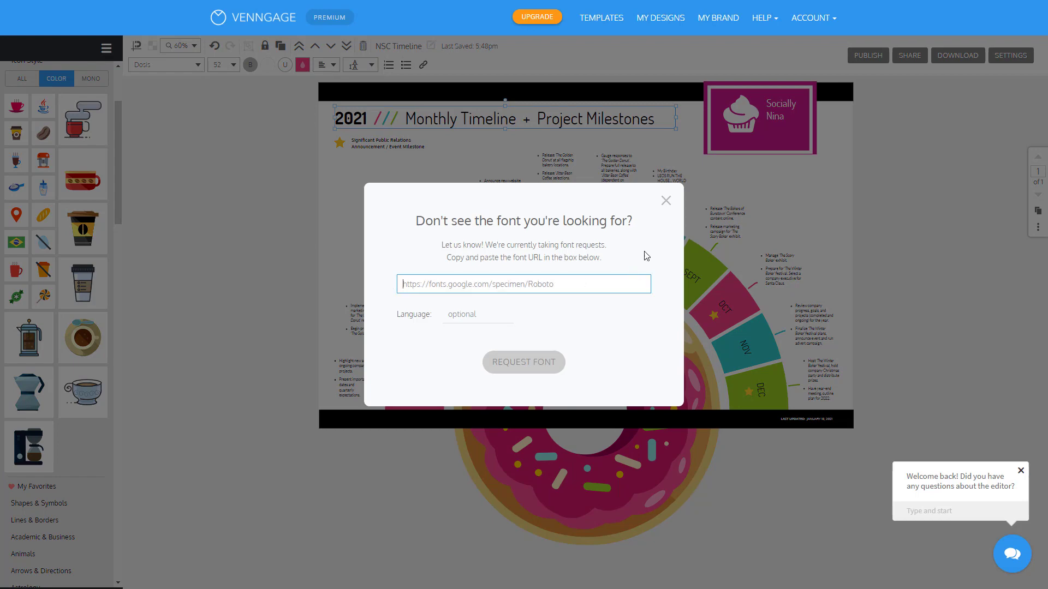
click(666, 201)
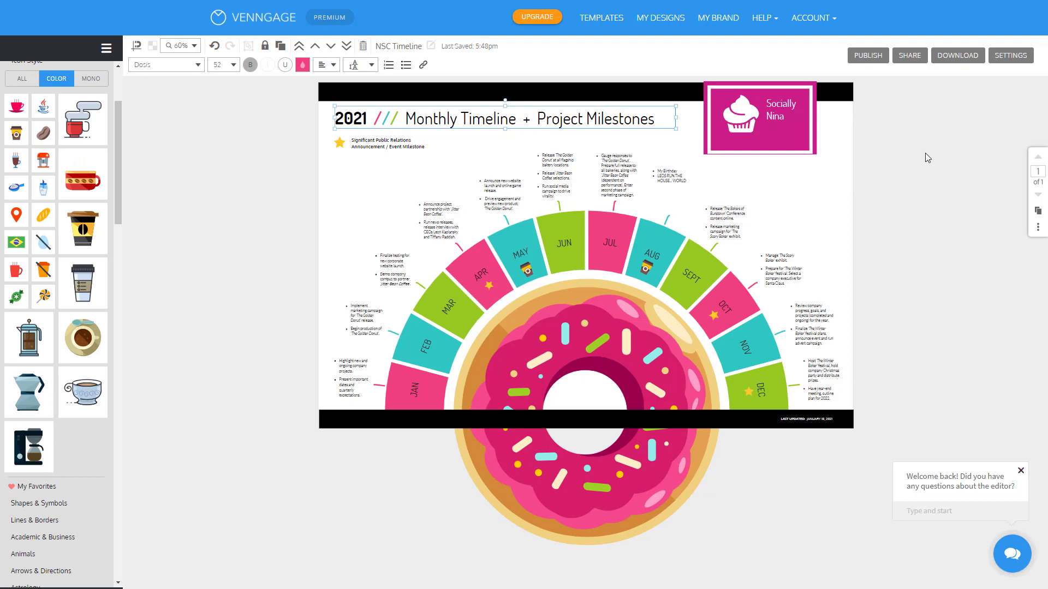
click(185, 126)
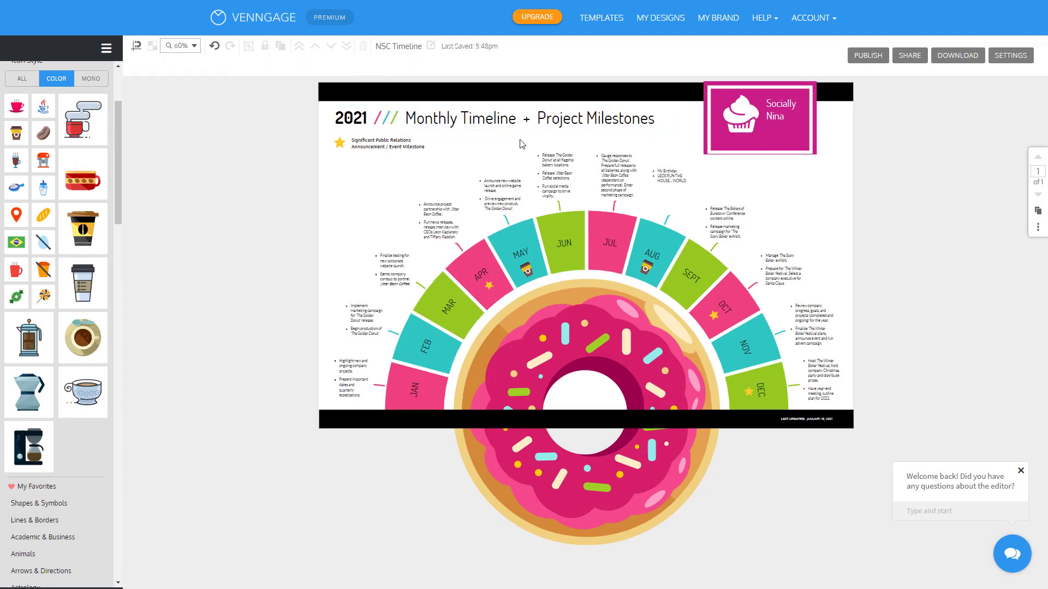
click(1014, 59)
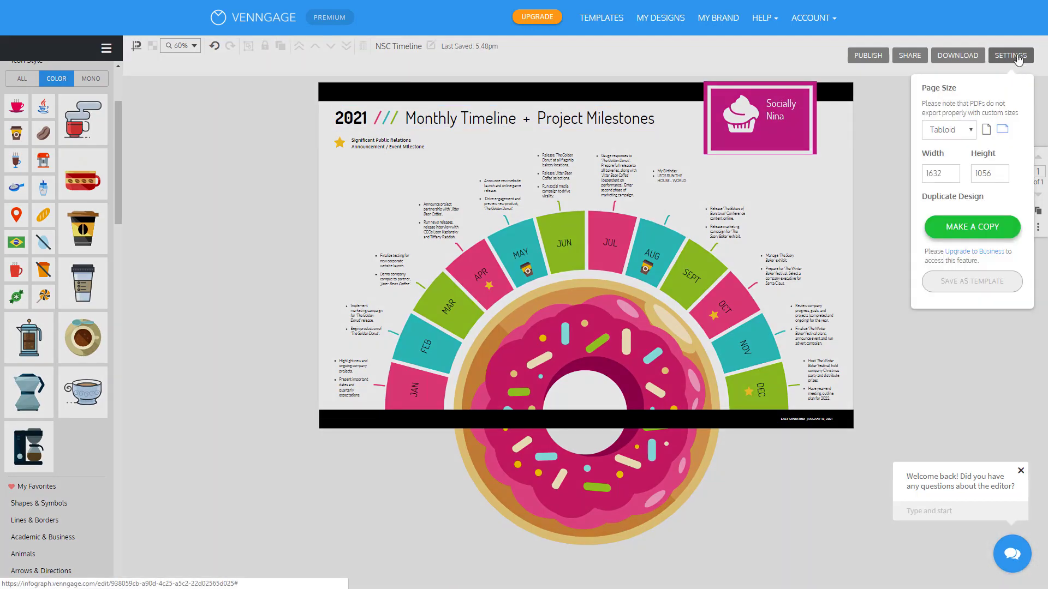
click(962, 135)
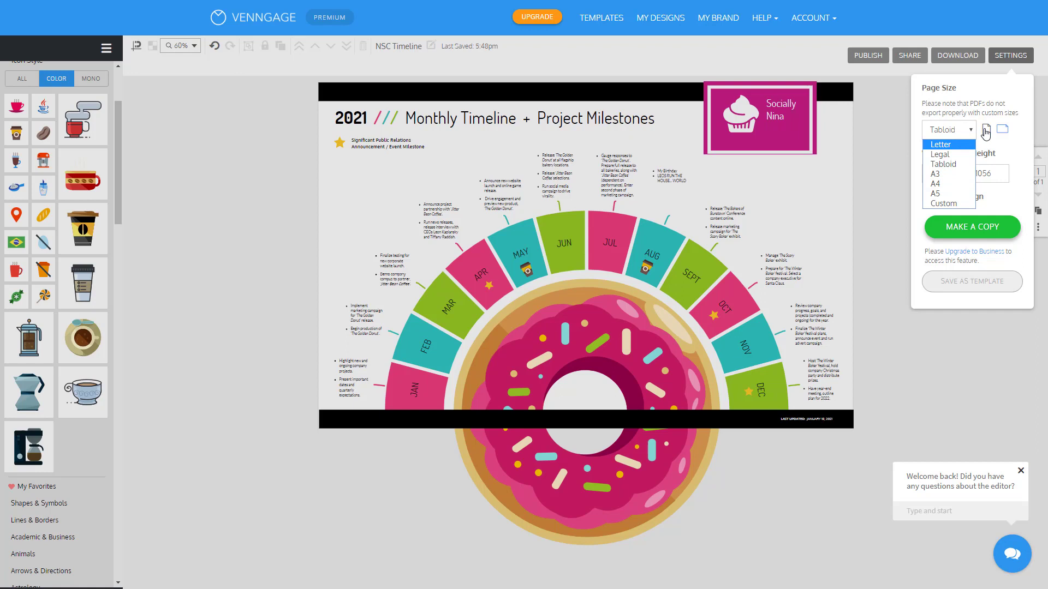
click(980, 109)
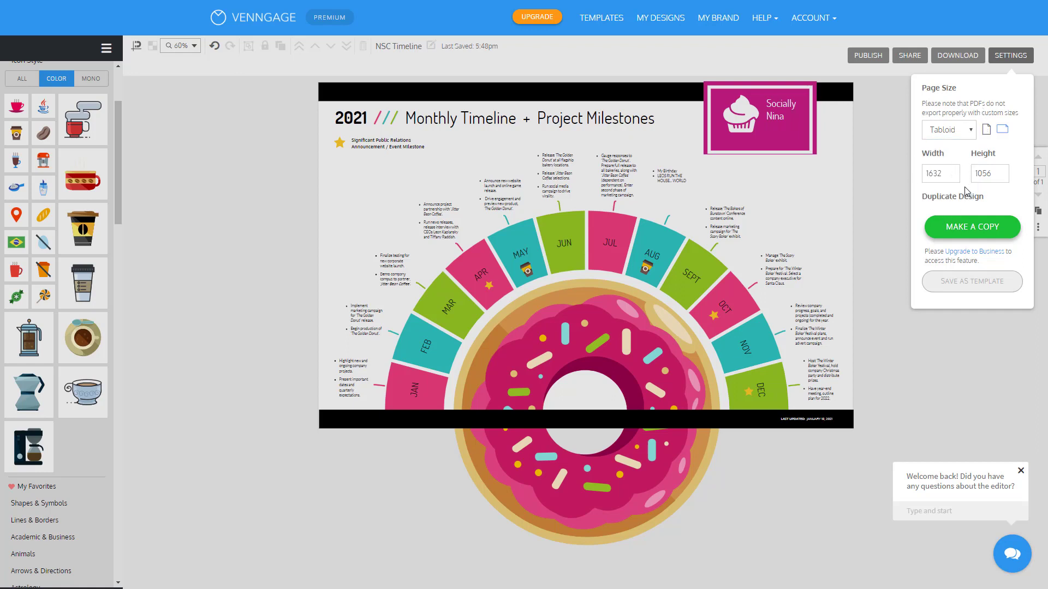
click(886, 255)
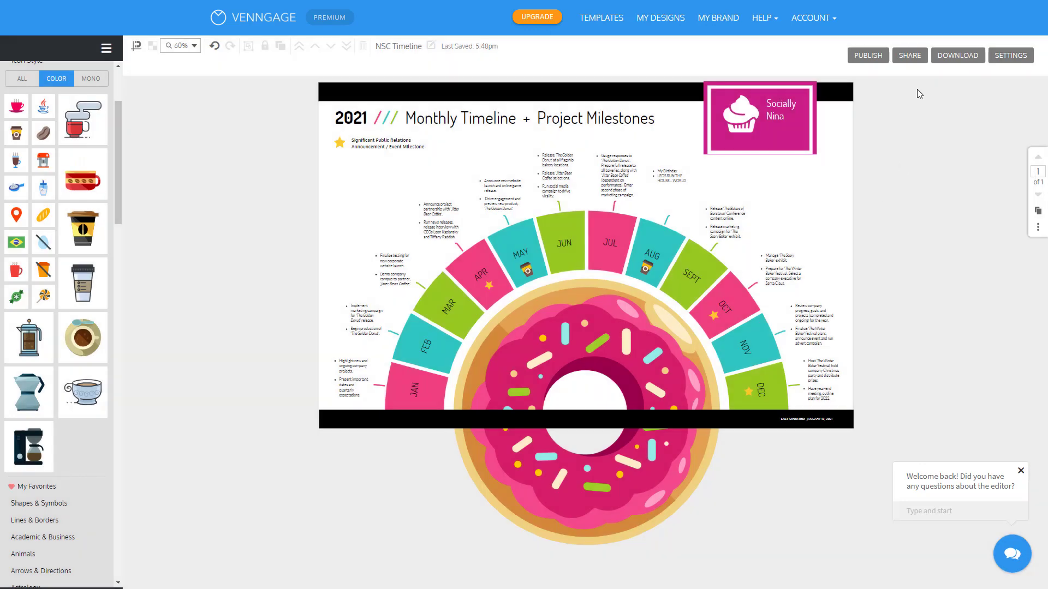
Publish the infographic under the title 'Socially Nina Testing the Timeline'
click(871, 60)
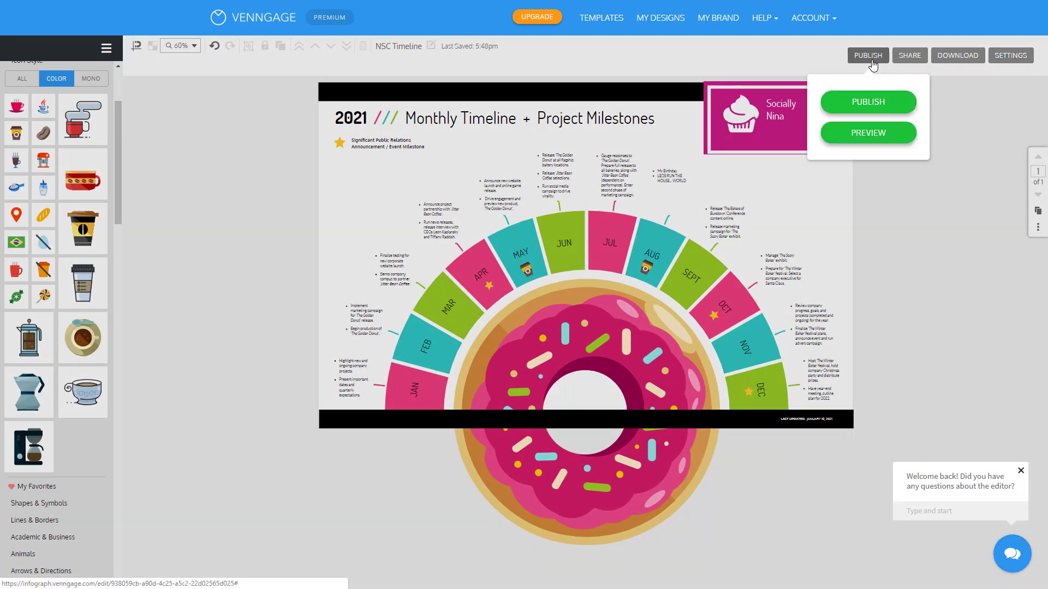
click(868, 109)
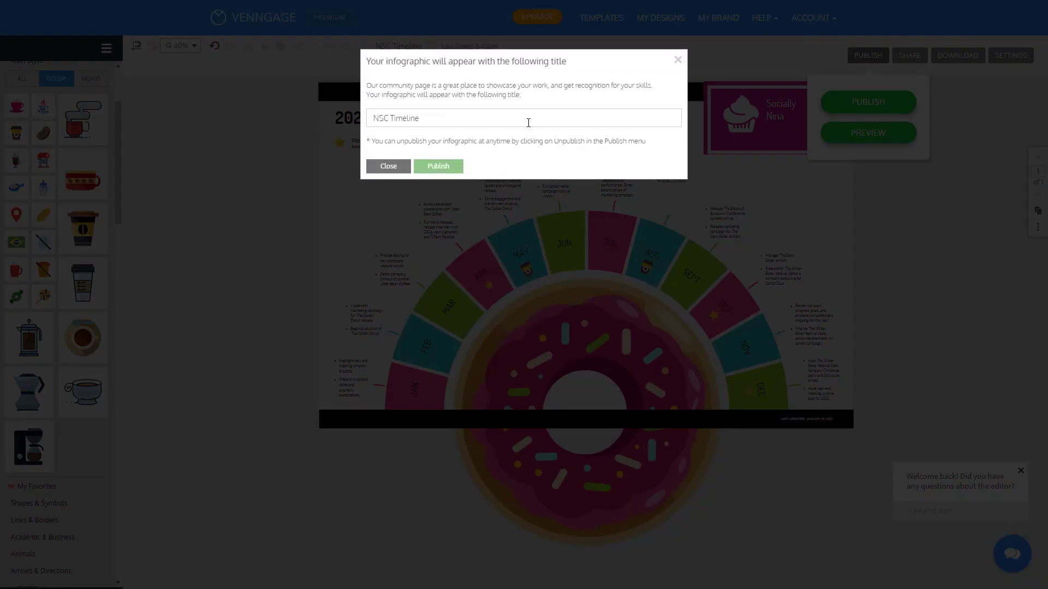
click(528, 122)
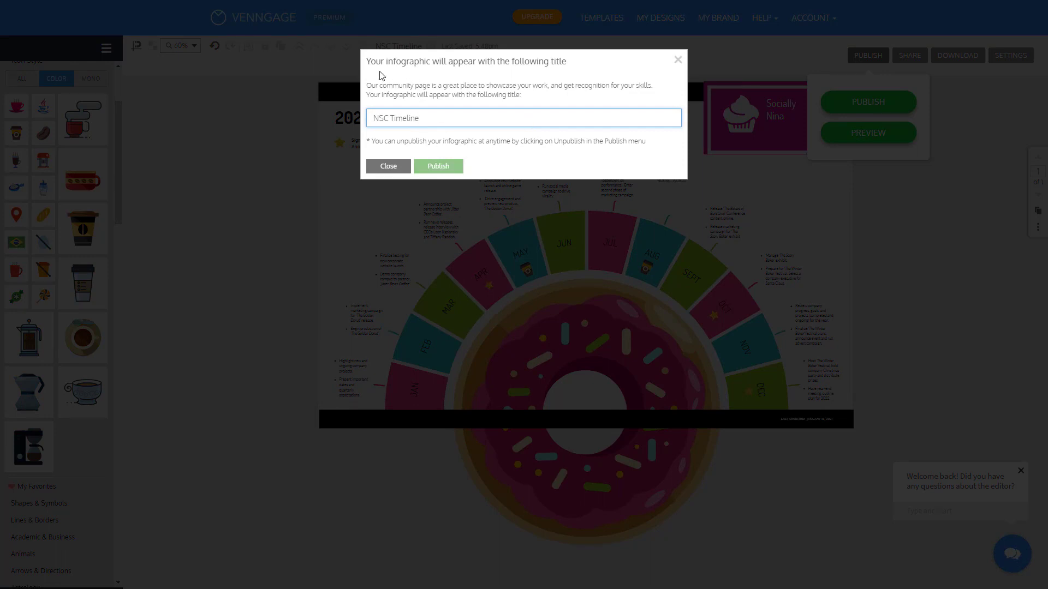
drag(367, 87, 578, 101)
click(485, 118)
key(ctrl+a)
text(Socially Nina Testing the Timeline)
click(443, 172)
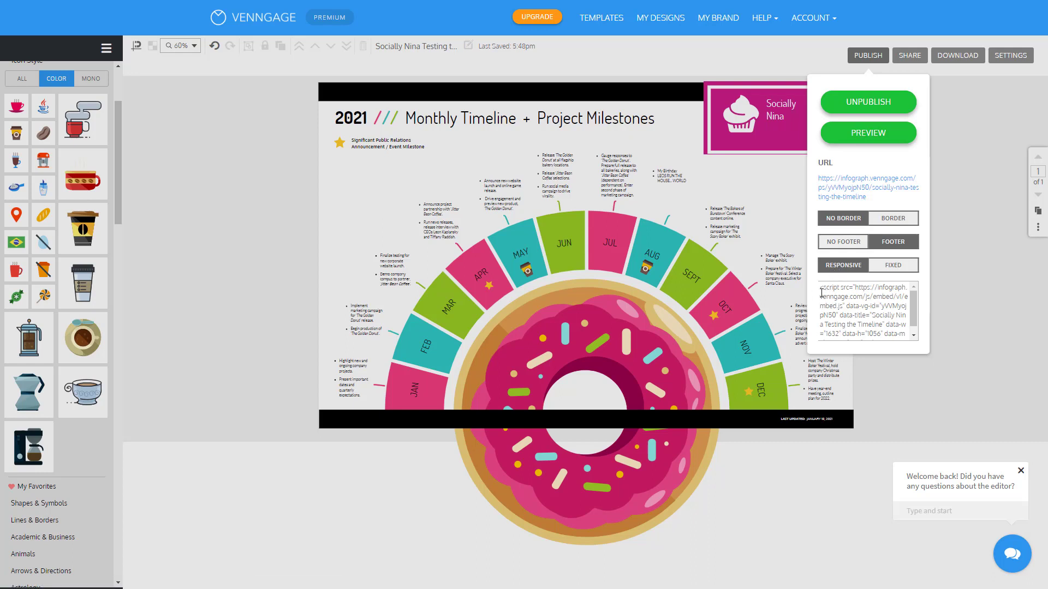
Select the responsive embed code shown after publishing
drag(821, 292, 900, 339)
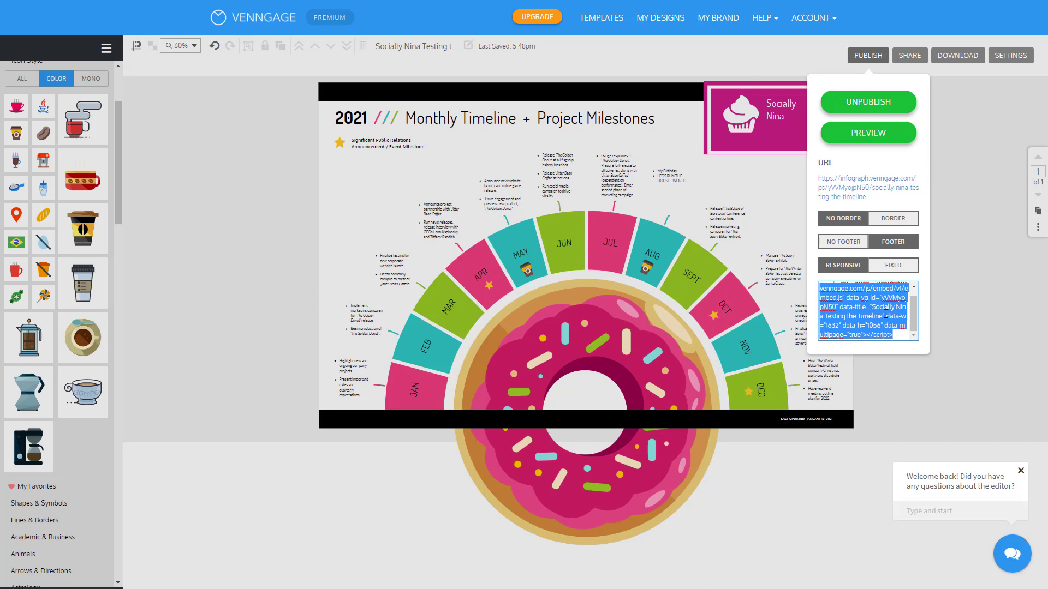
scroll(885, 315, up, 1)
click(858, 297)
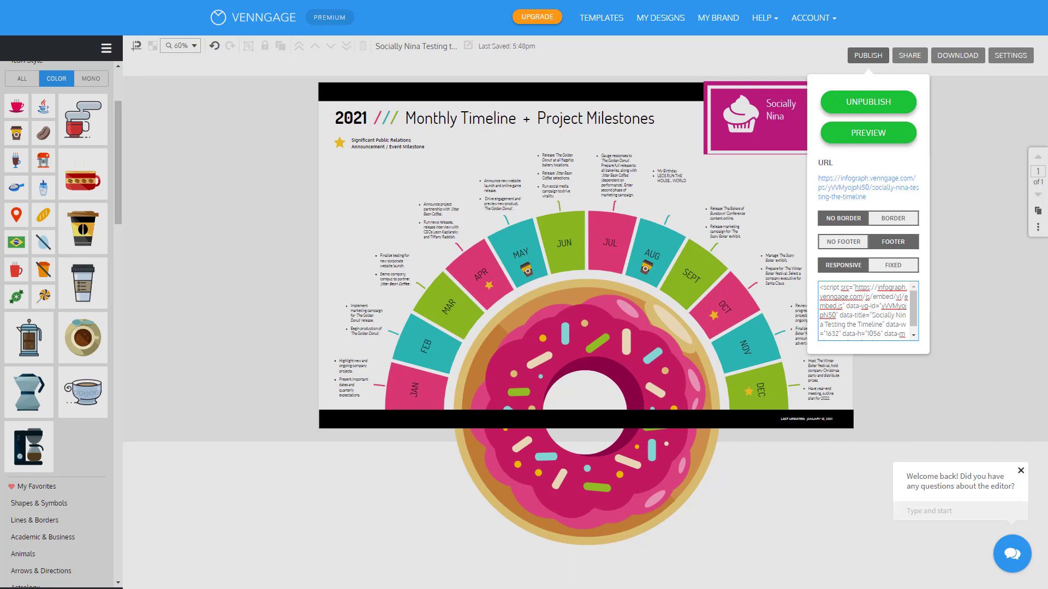
Download the infographic as a PNG, collapse the left panel and go to My Designs
click(956, 60)
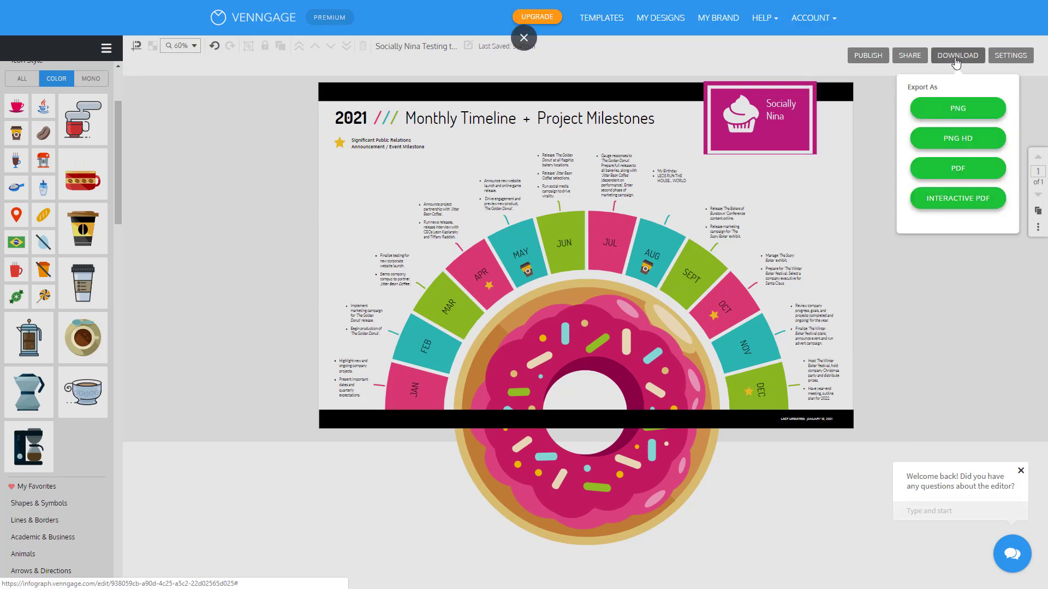
click(955, 109)
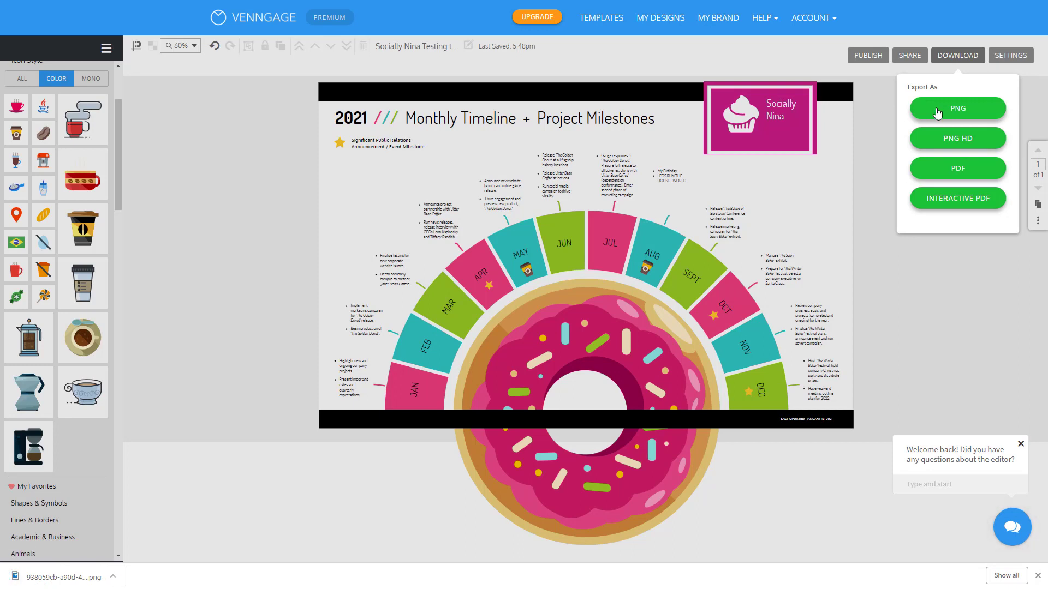
click(912, 280)
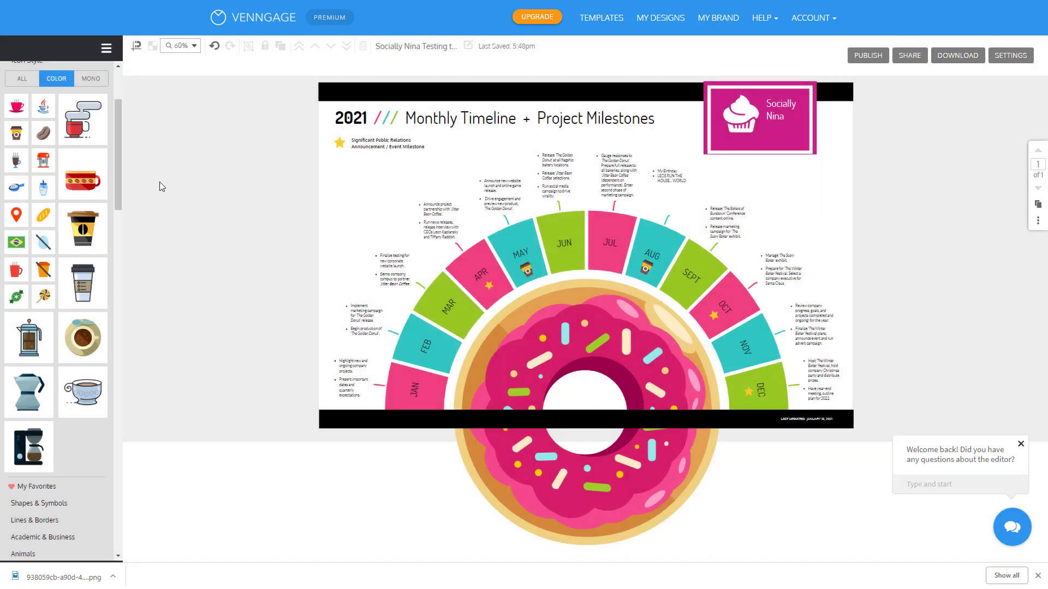
click(106, 48)
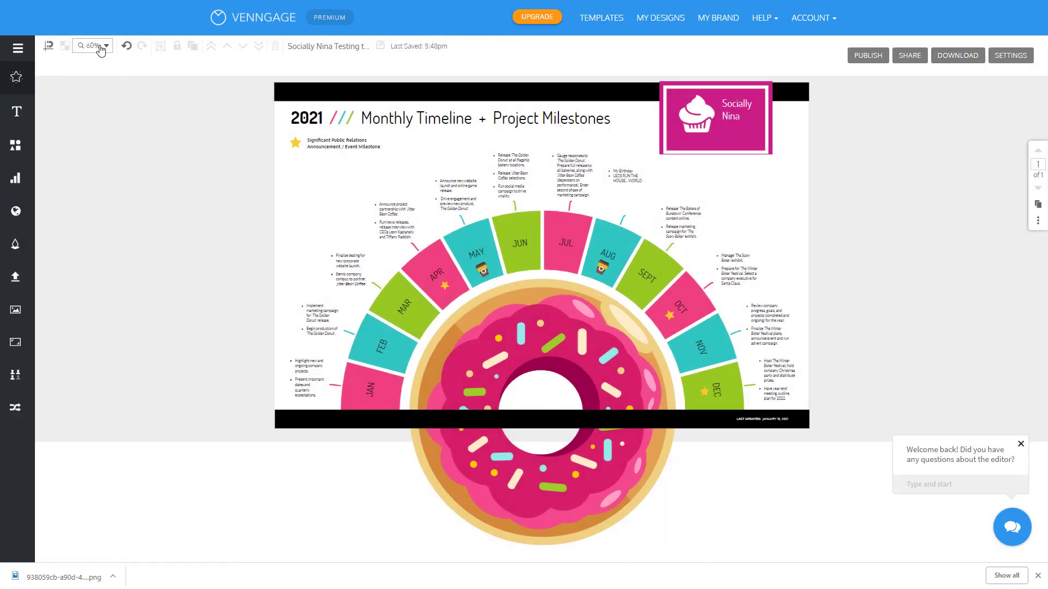
click(667, 19)
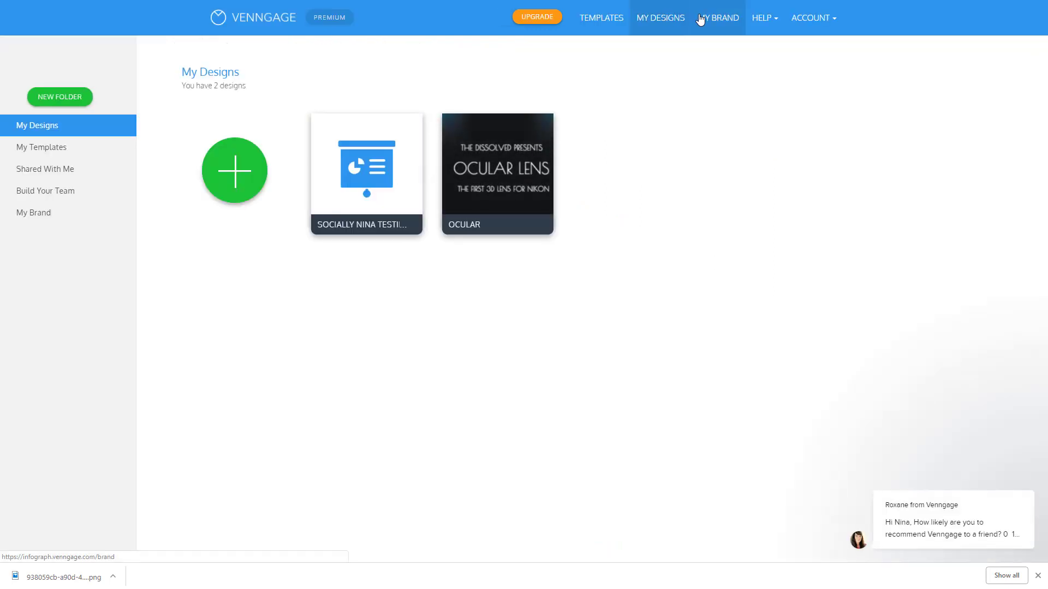
Go to My Brand from the top navigation bar
mouse_move(928, 530)
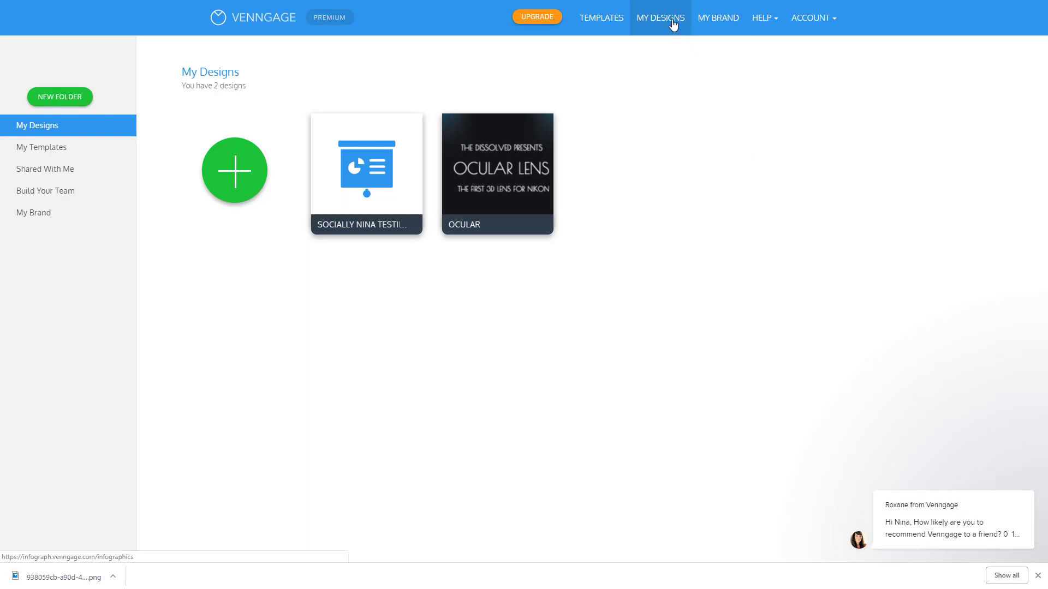
click(728, 22)
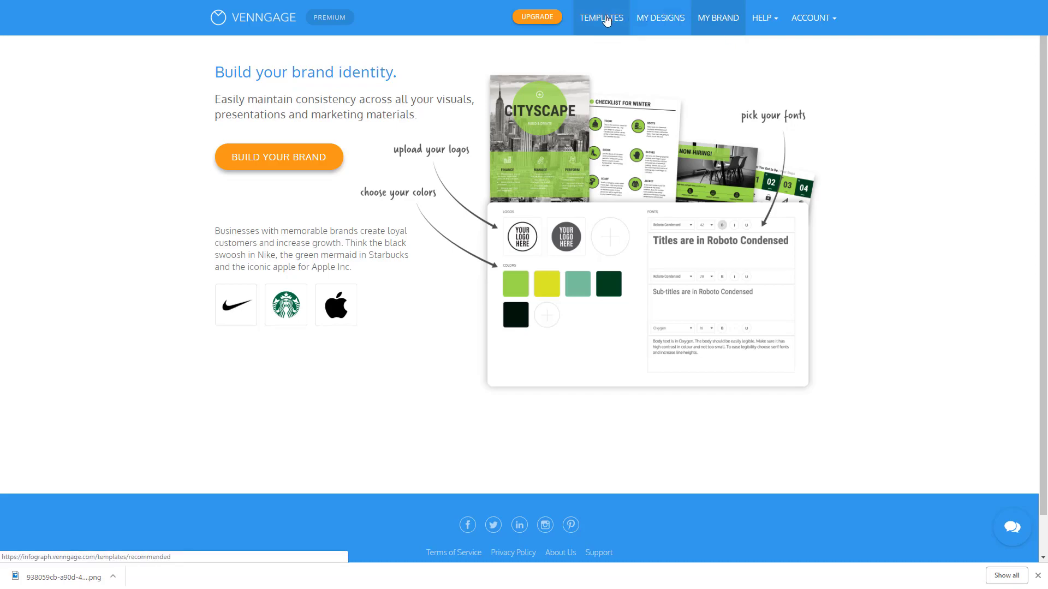
Go to the Recommended Templates page and scroll down through its category sidebar
click(604, 19)
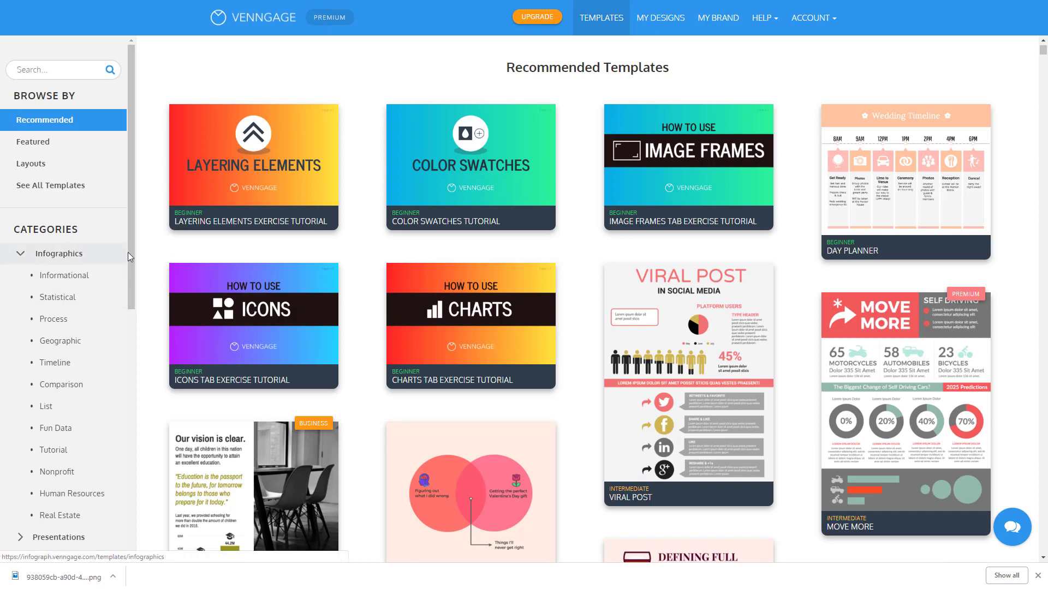
scroll(134, 255, down, 7)
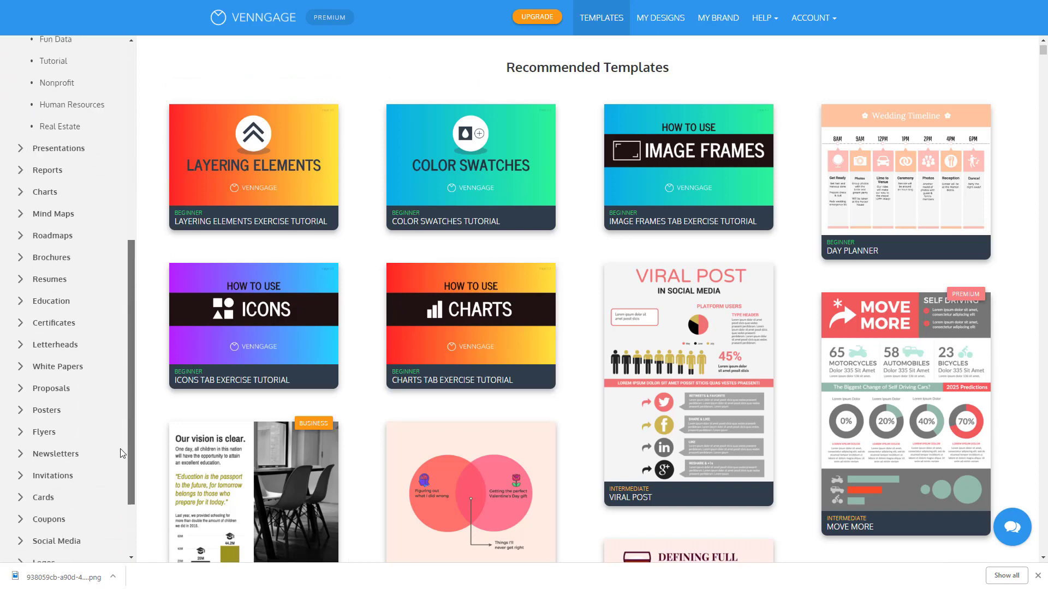